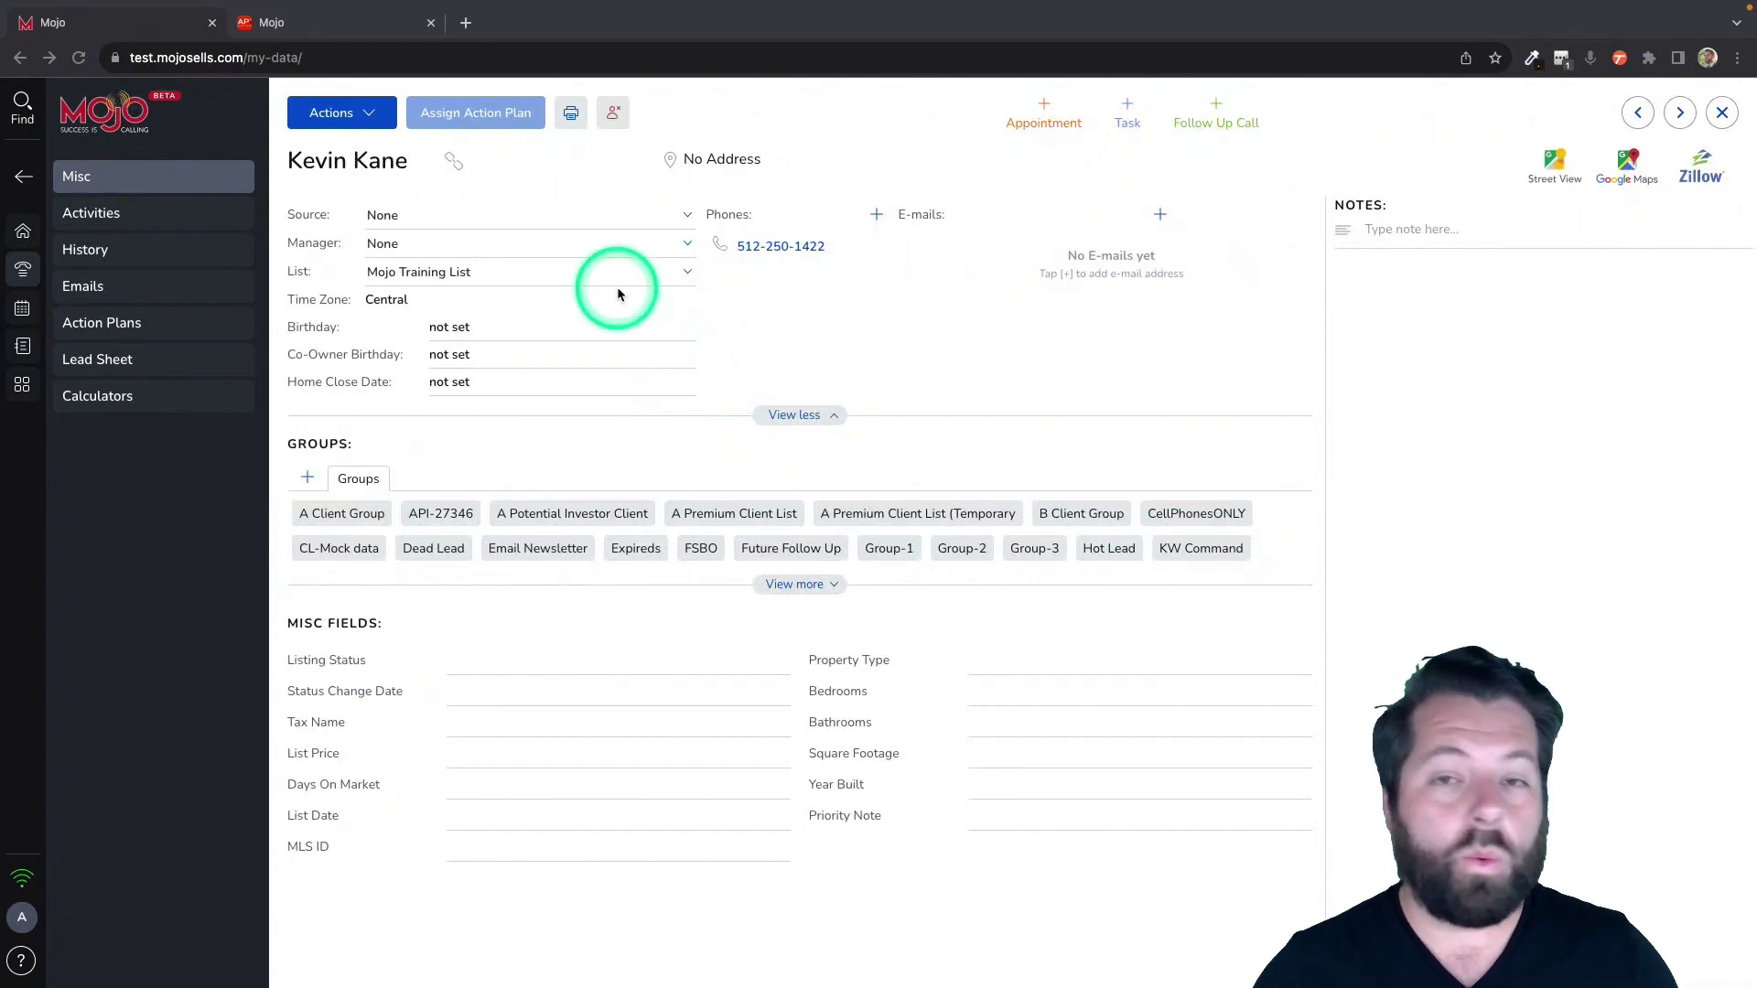
click(368, 120)
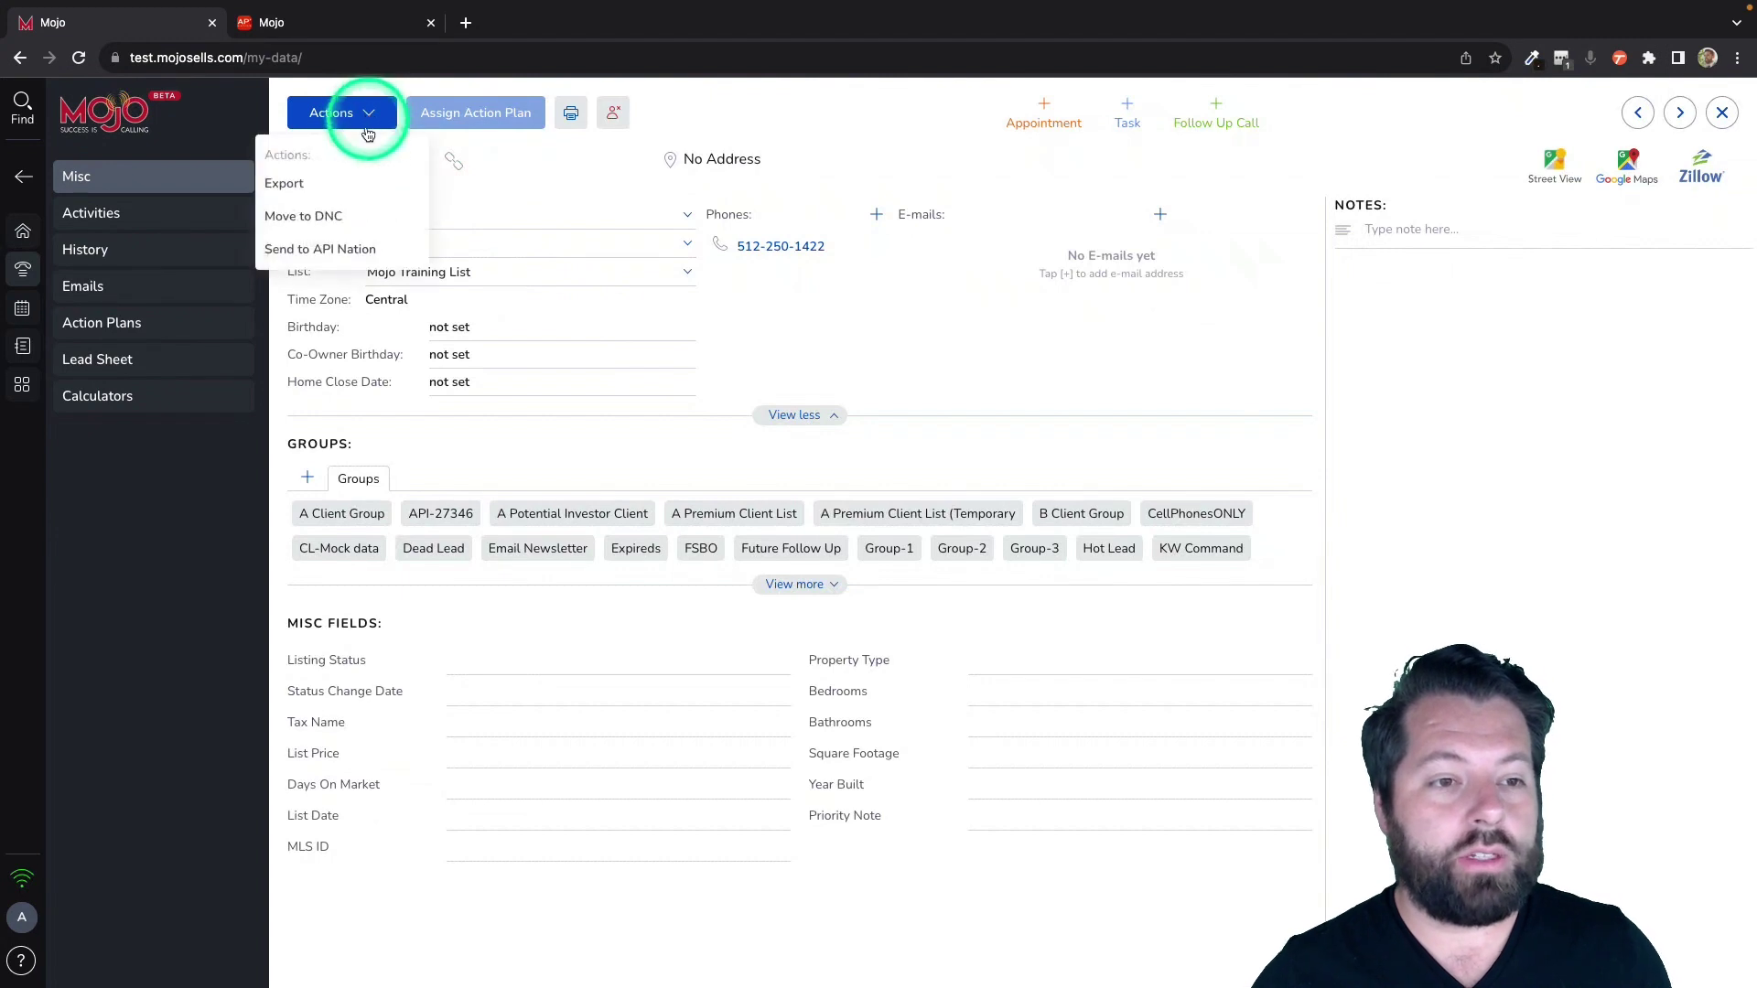
click(333, 245)
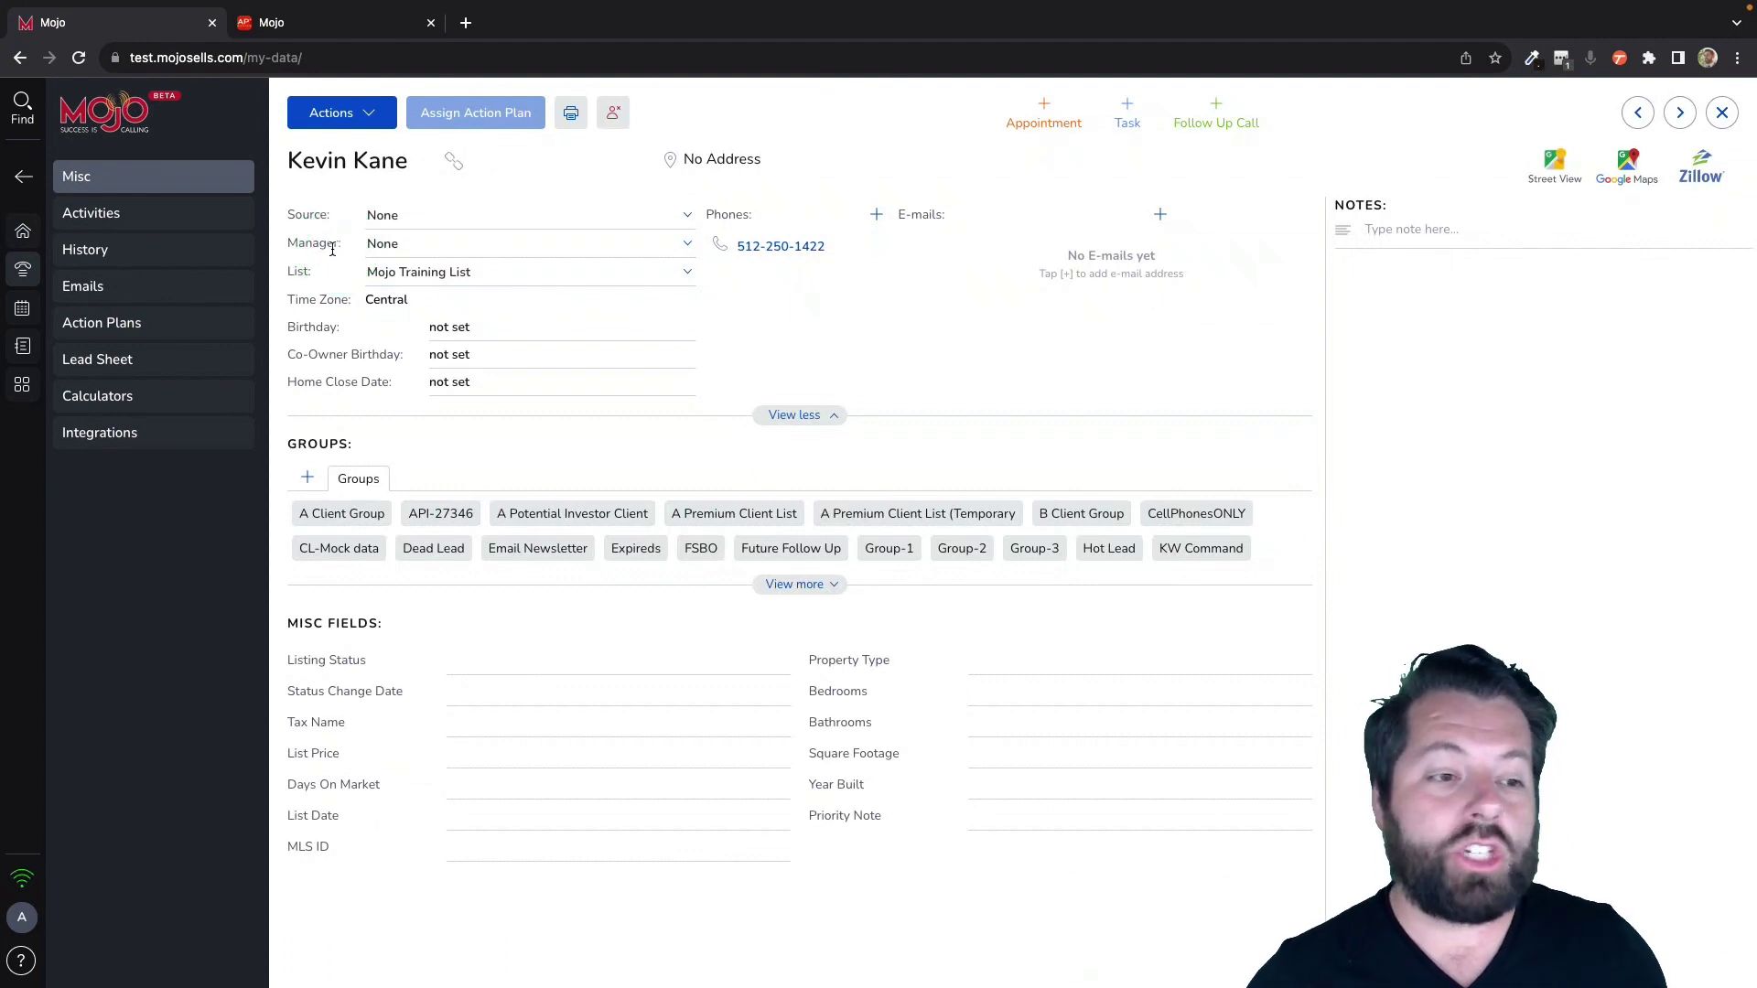
click(332, 248)
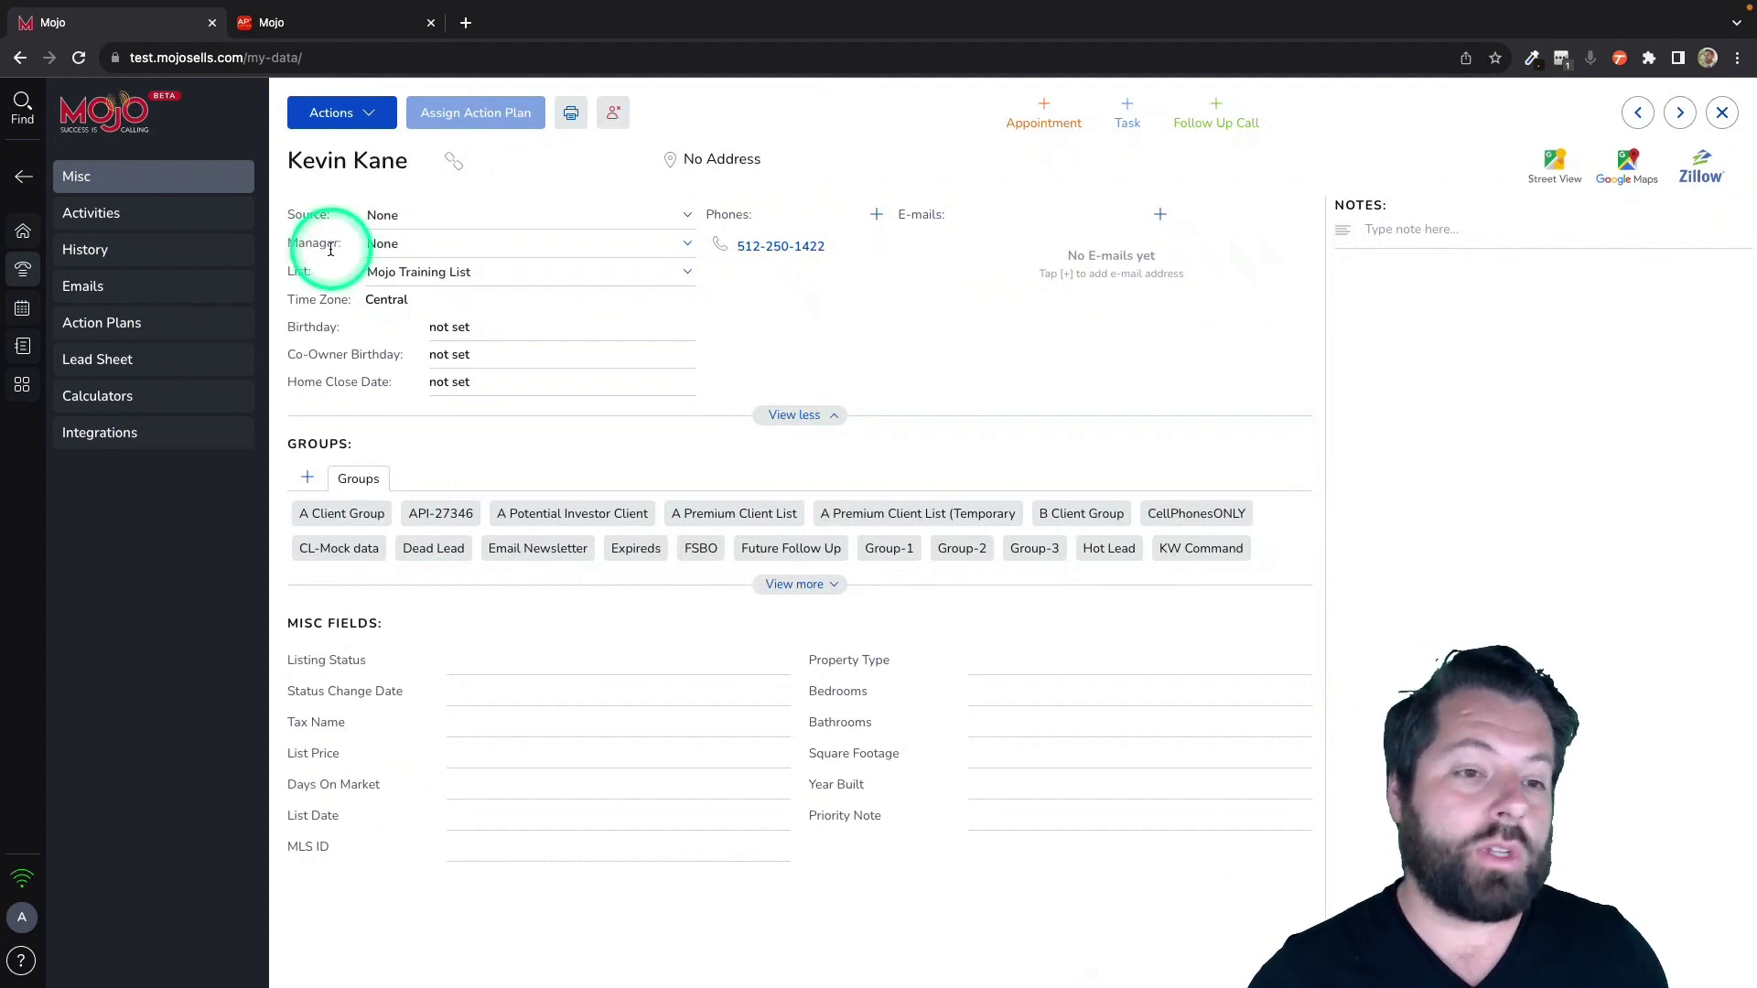
click(103, 434)
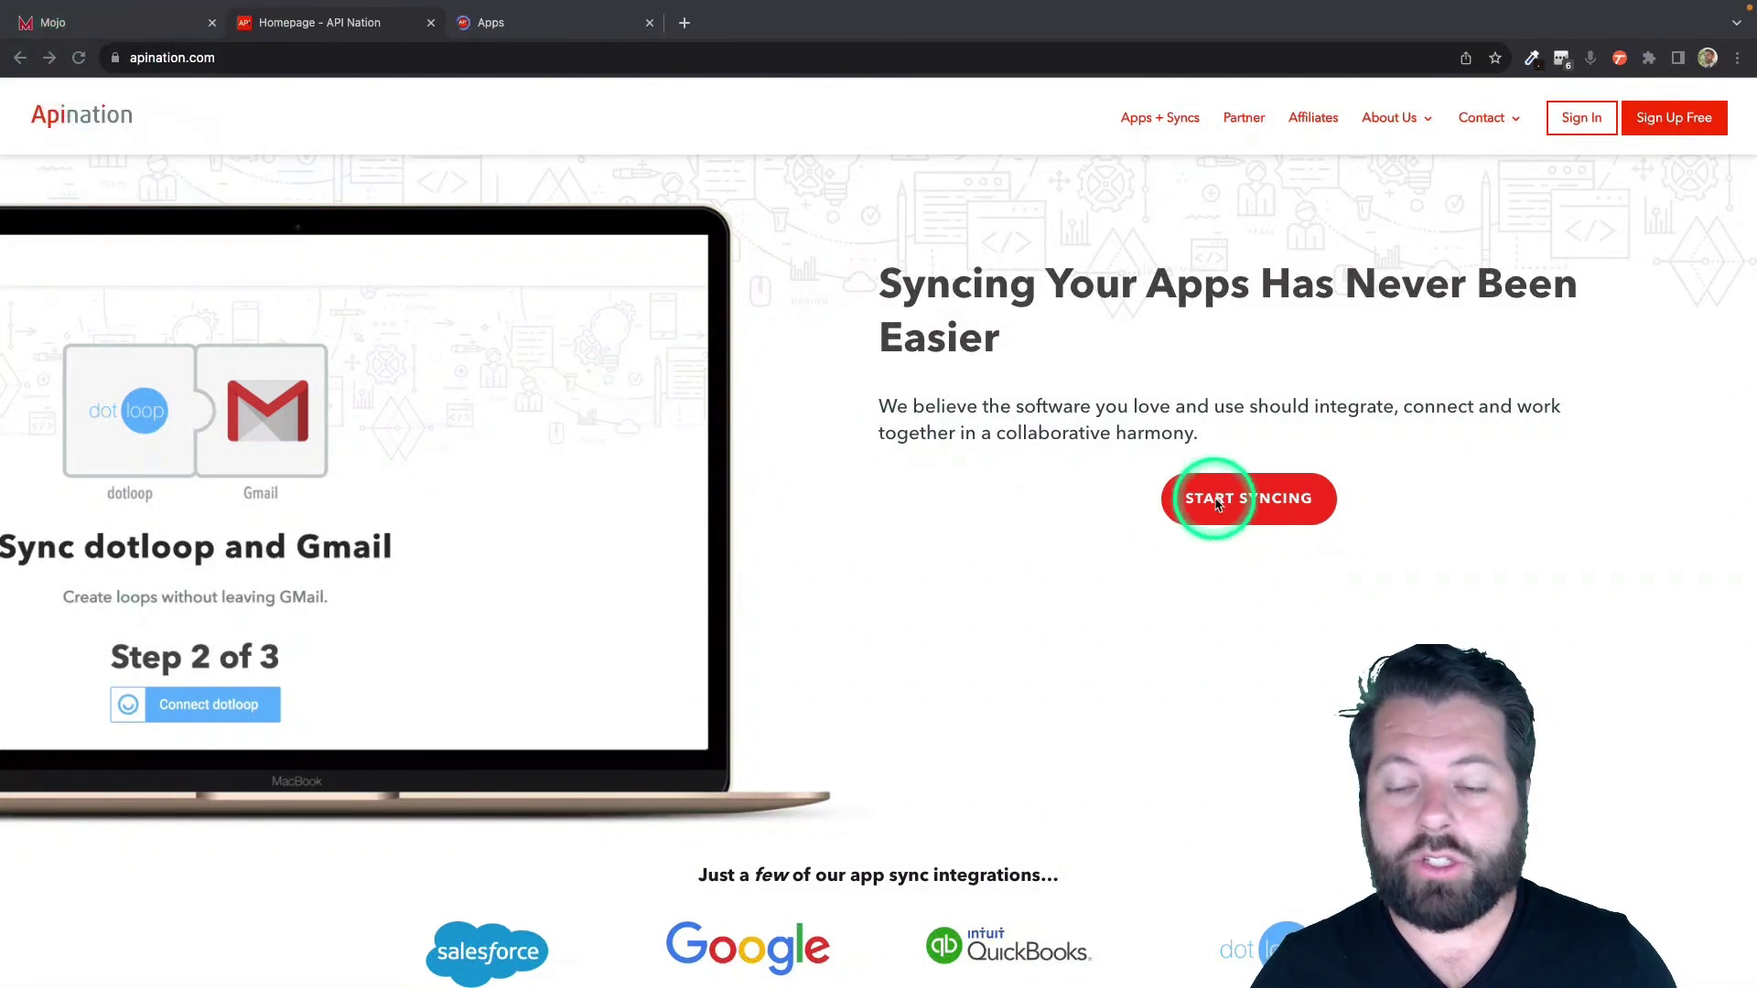
Start syncing, browse the Apps list and choose the Mojo app page
click(1245, 503)
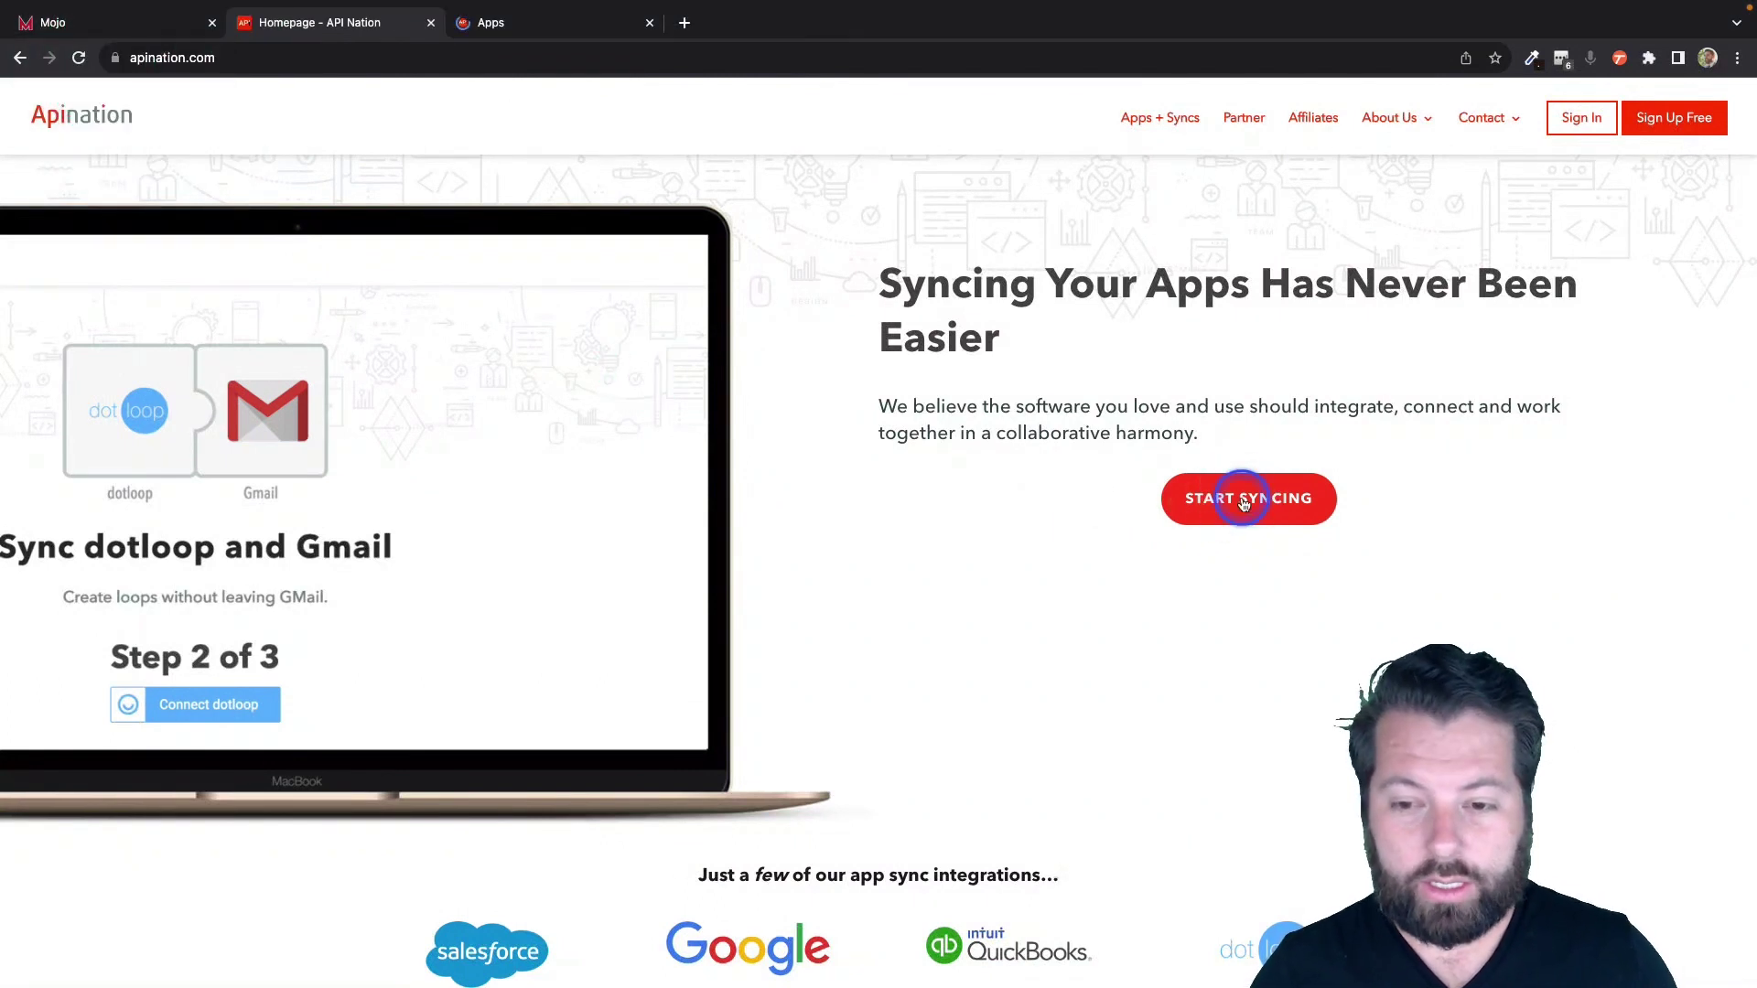
click(609, 30)
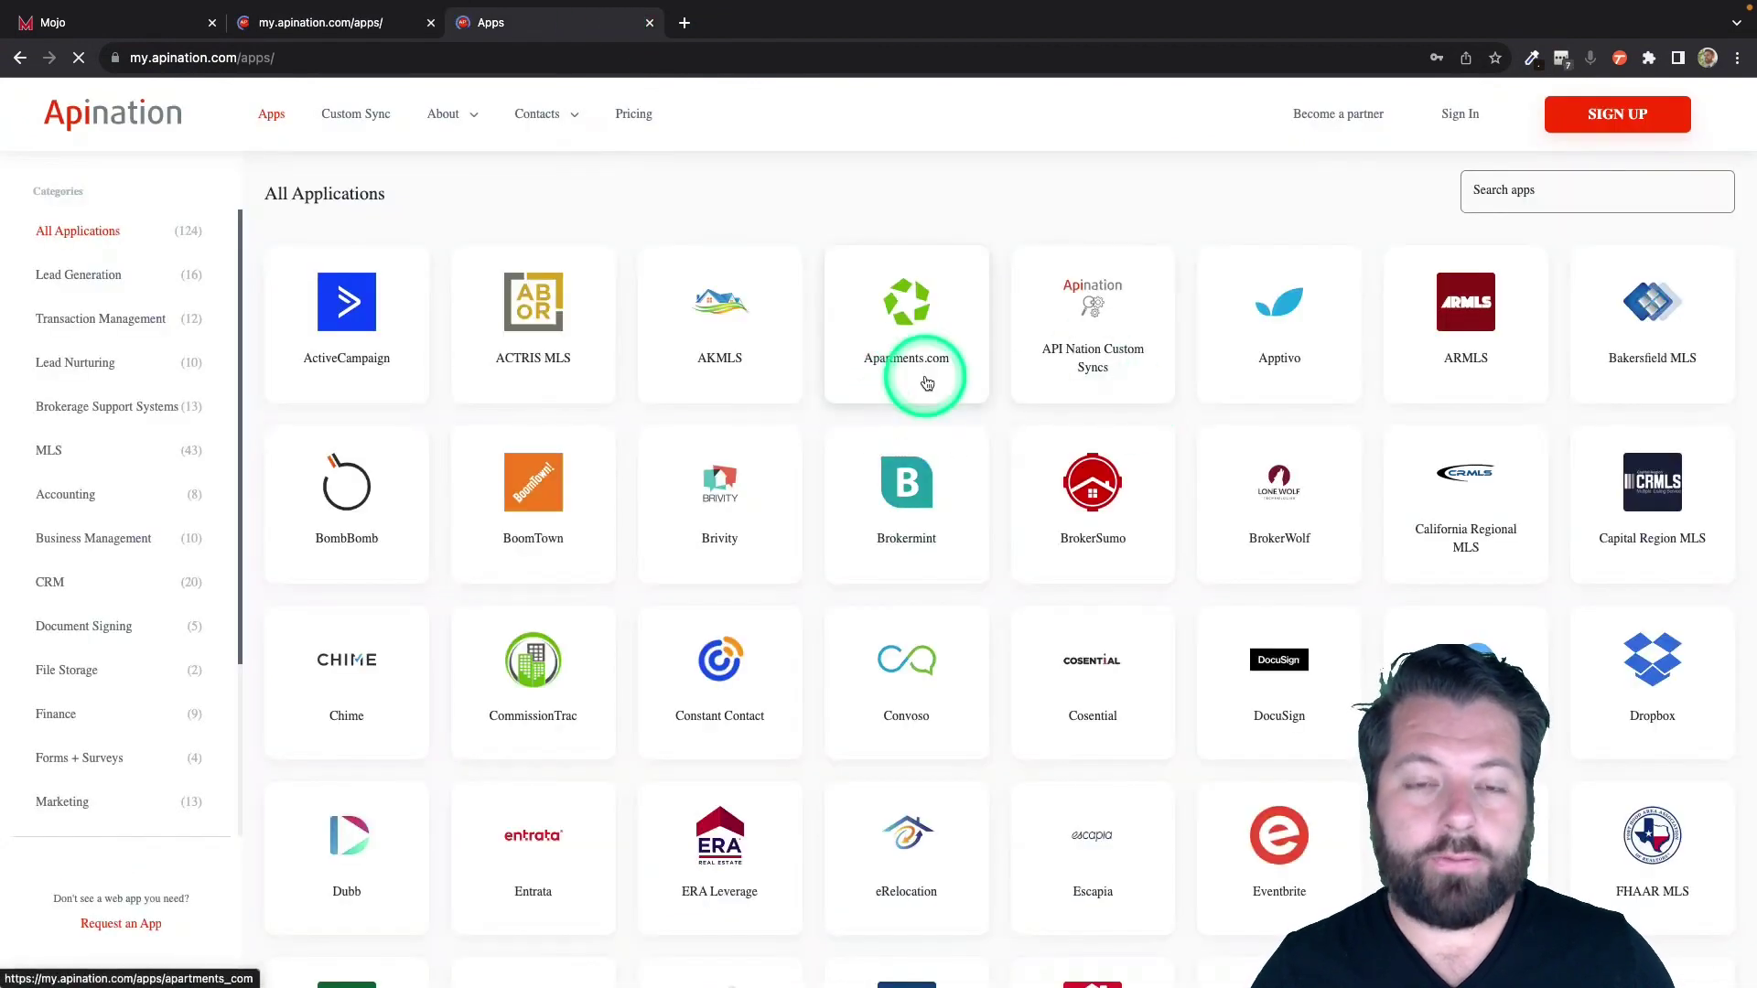
scroll(955, 458, down, 3)
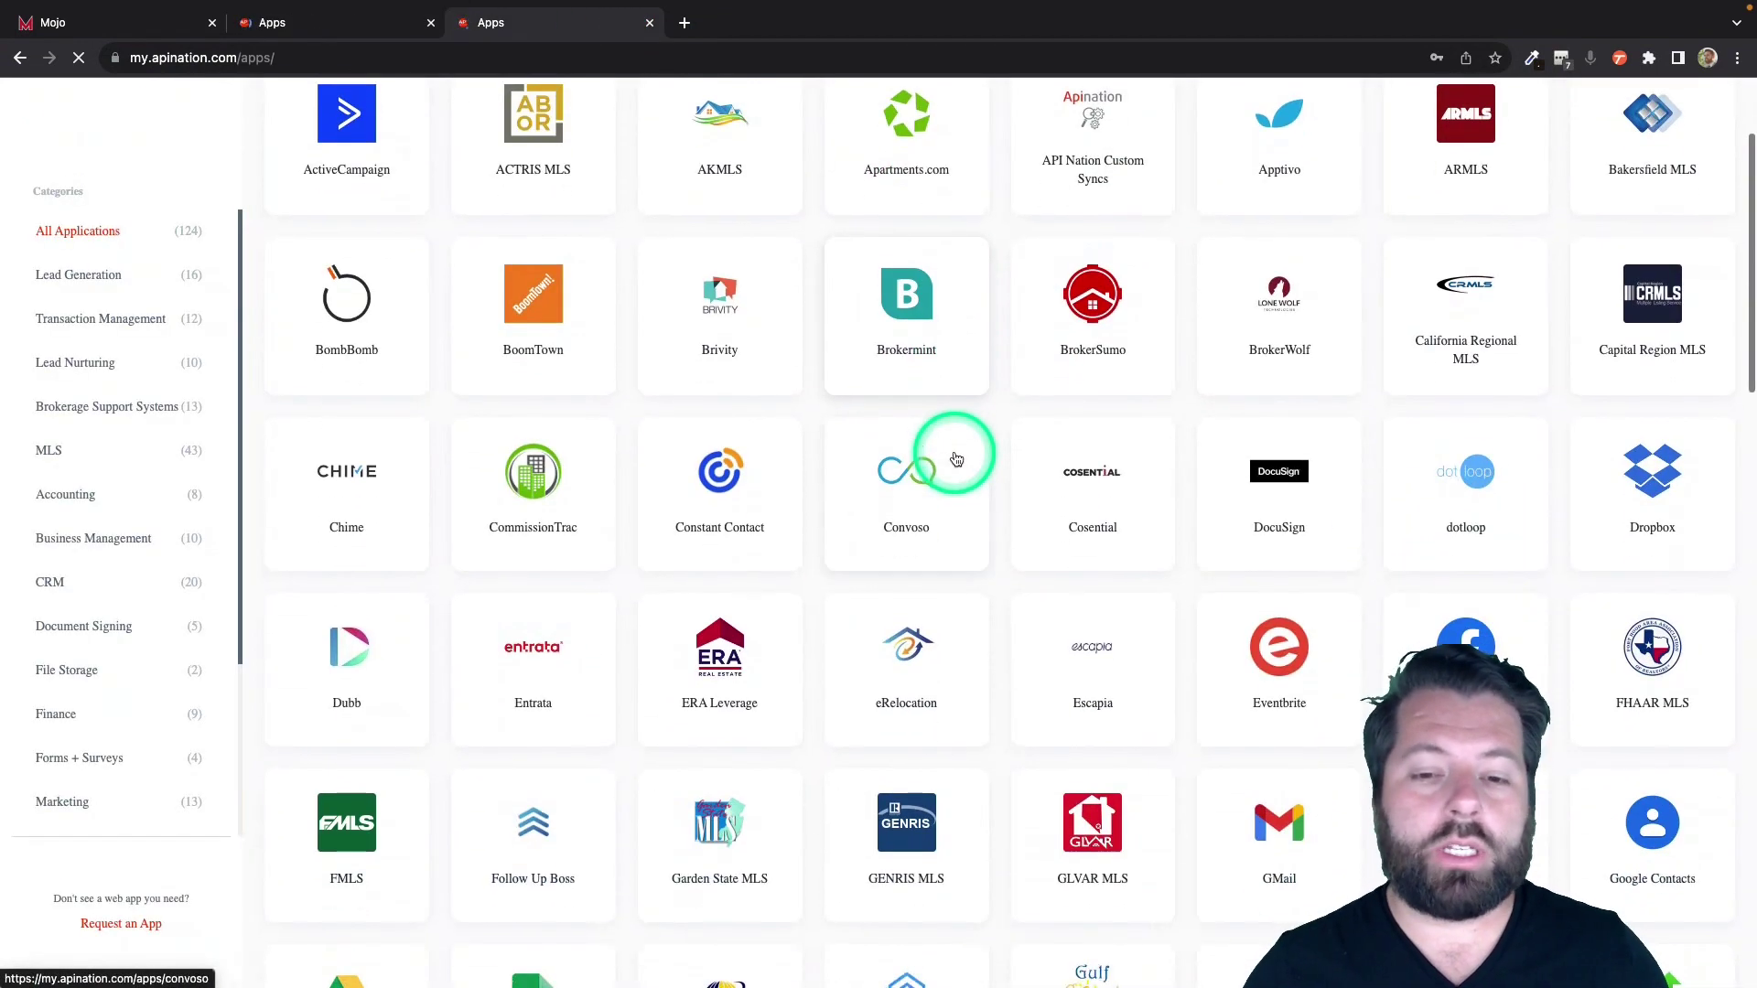
scroll(956, 459, down, 3)
scroll(956, 459, down, 3)
scroll(955, 459, down, 3)
scroll(955, 459, down, 3)
scroll(955, 459, down, 4)
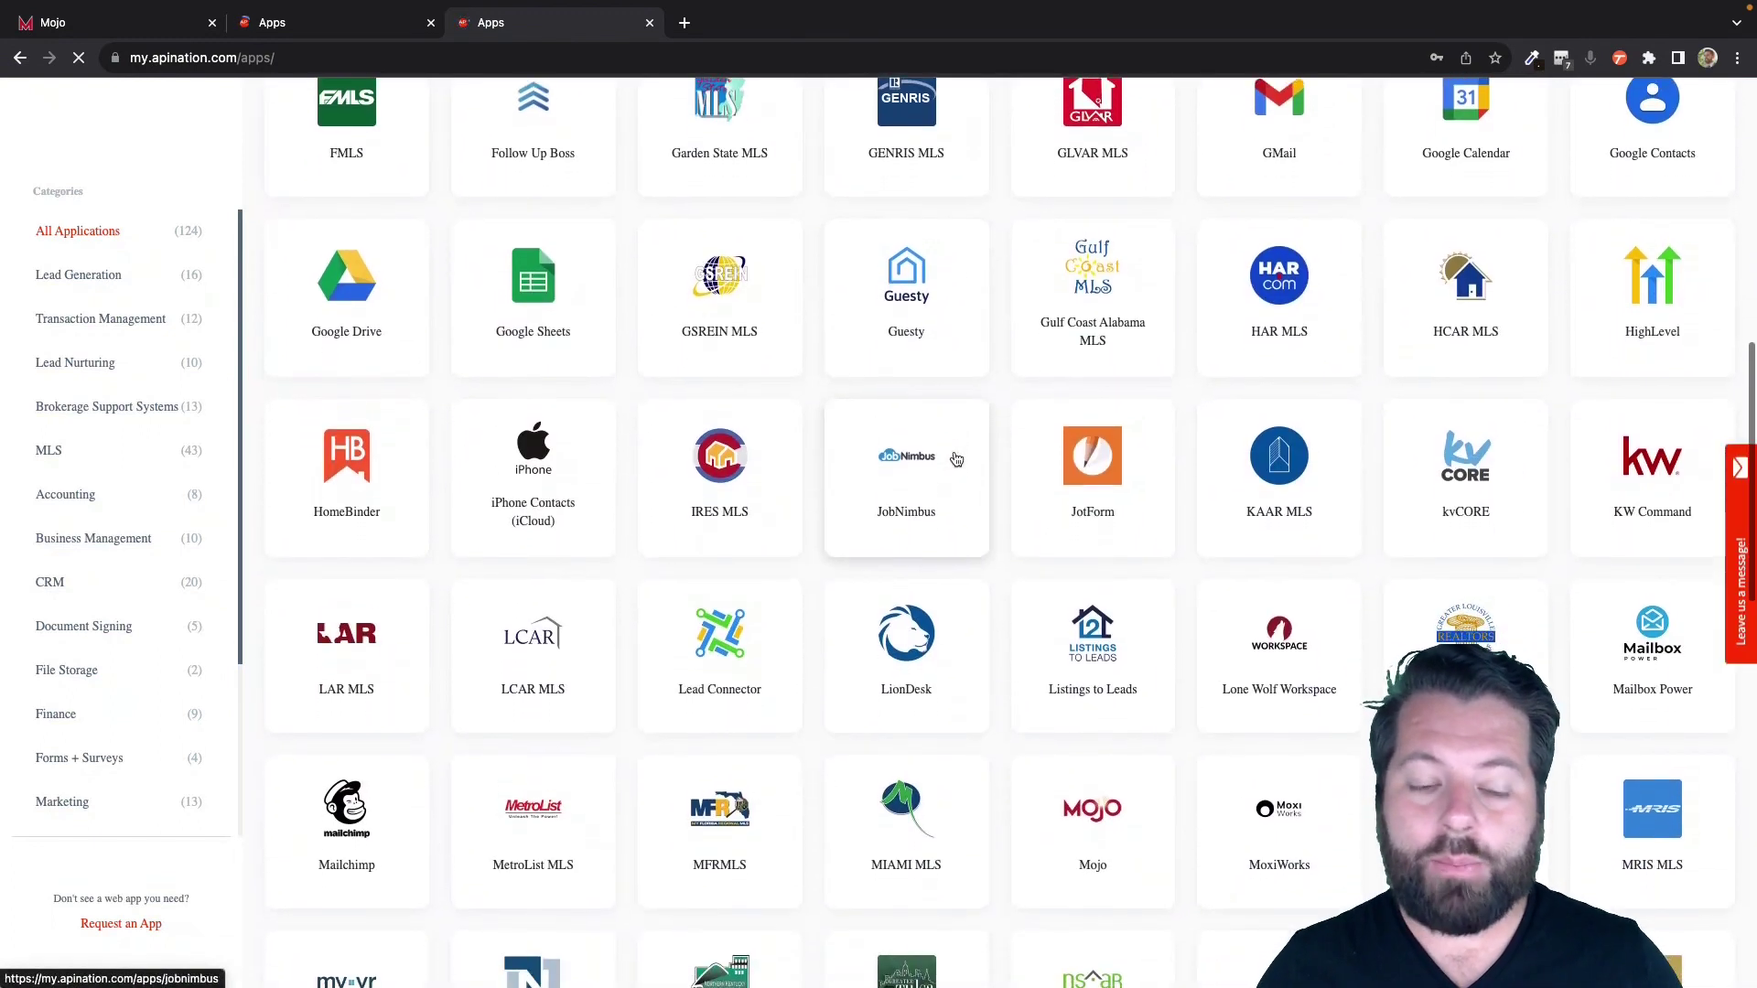
click(1126, 608)
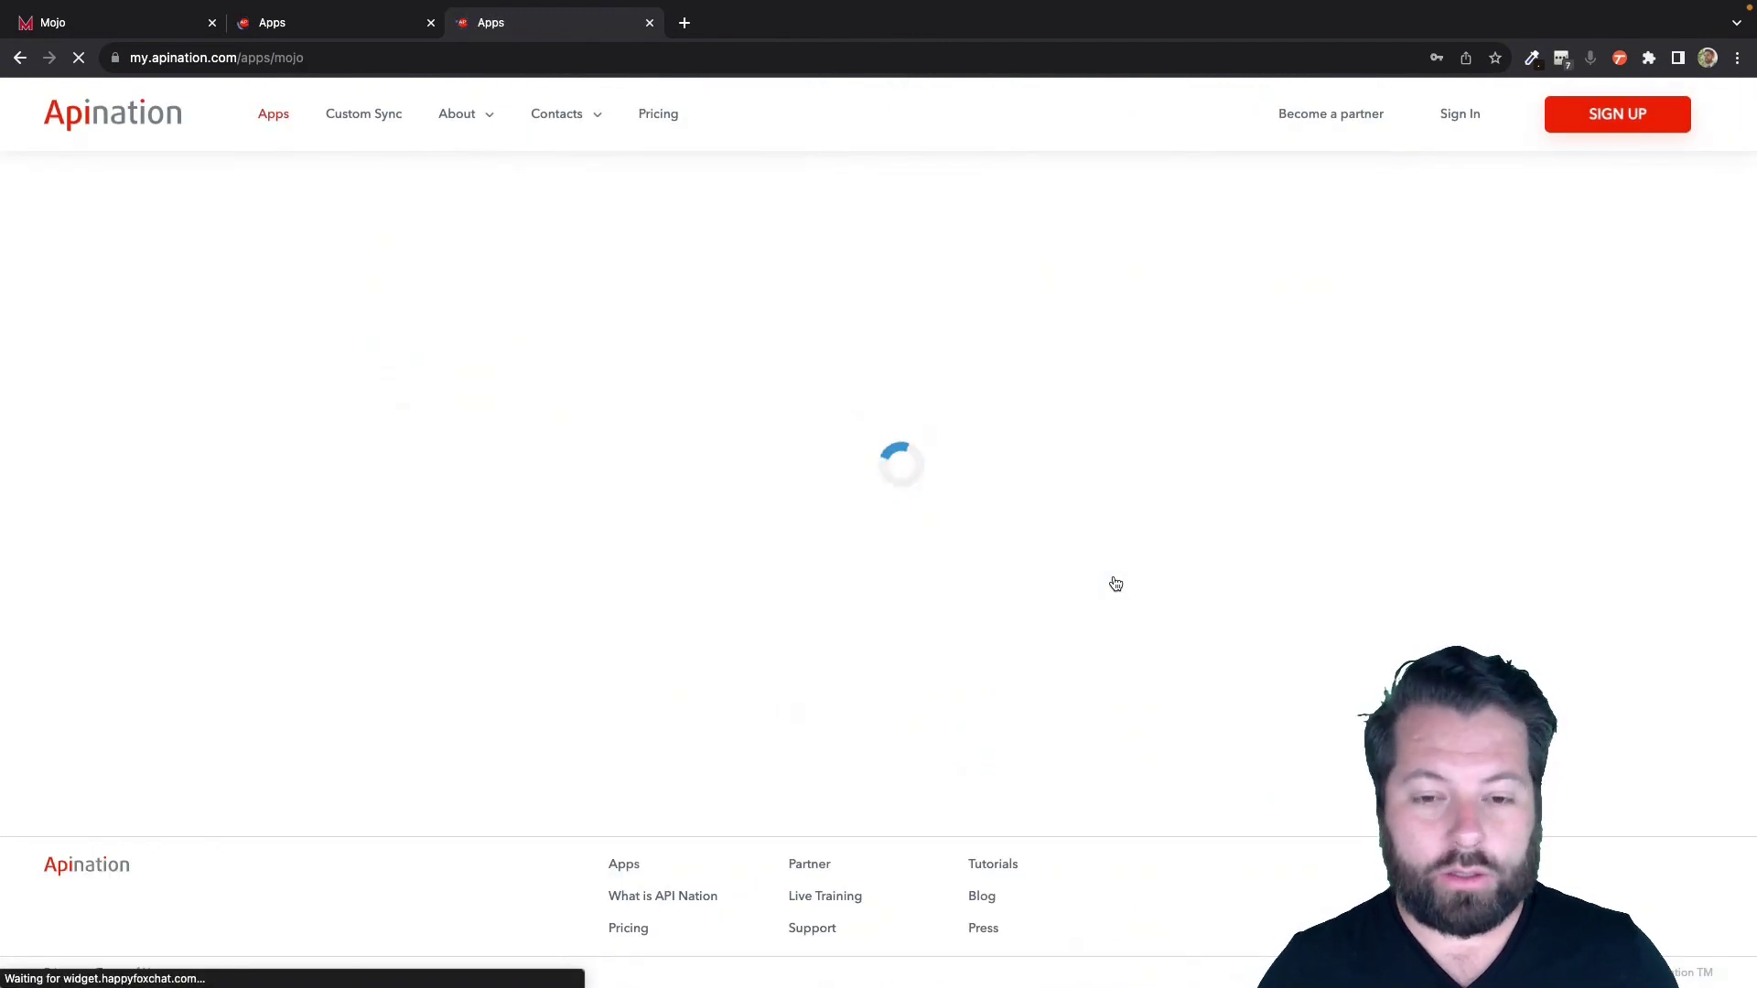
Pick Google Sheets as Mojo's partner and activate the contacts-to-Spreadsheet sync
click(981, 630)
scroll(982, 629, down, 3)
scroll(981, 630, down, 3)
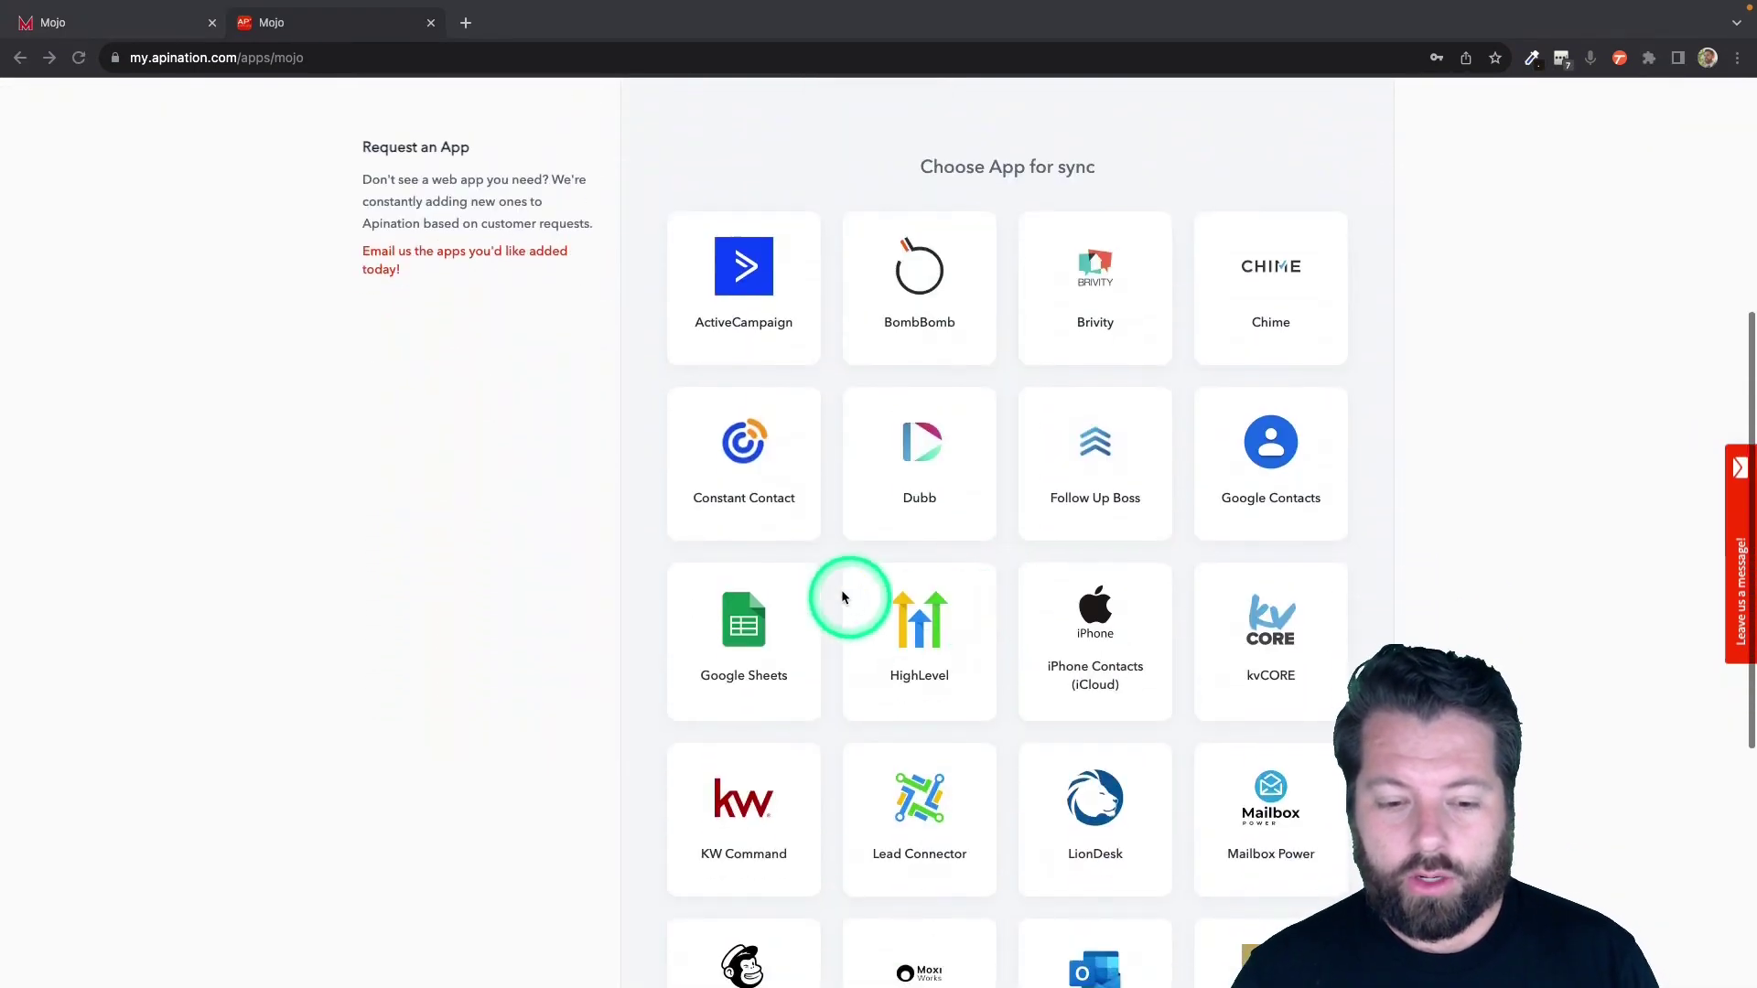
click(742, 618)
click(741, 622)
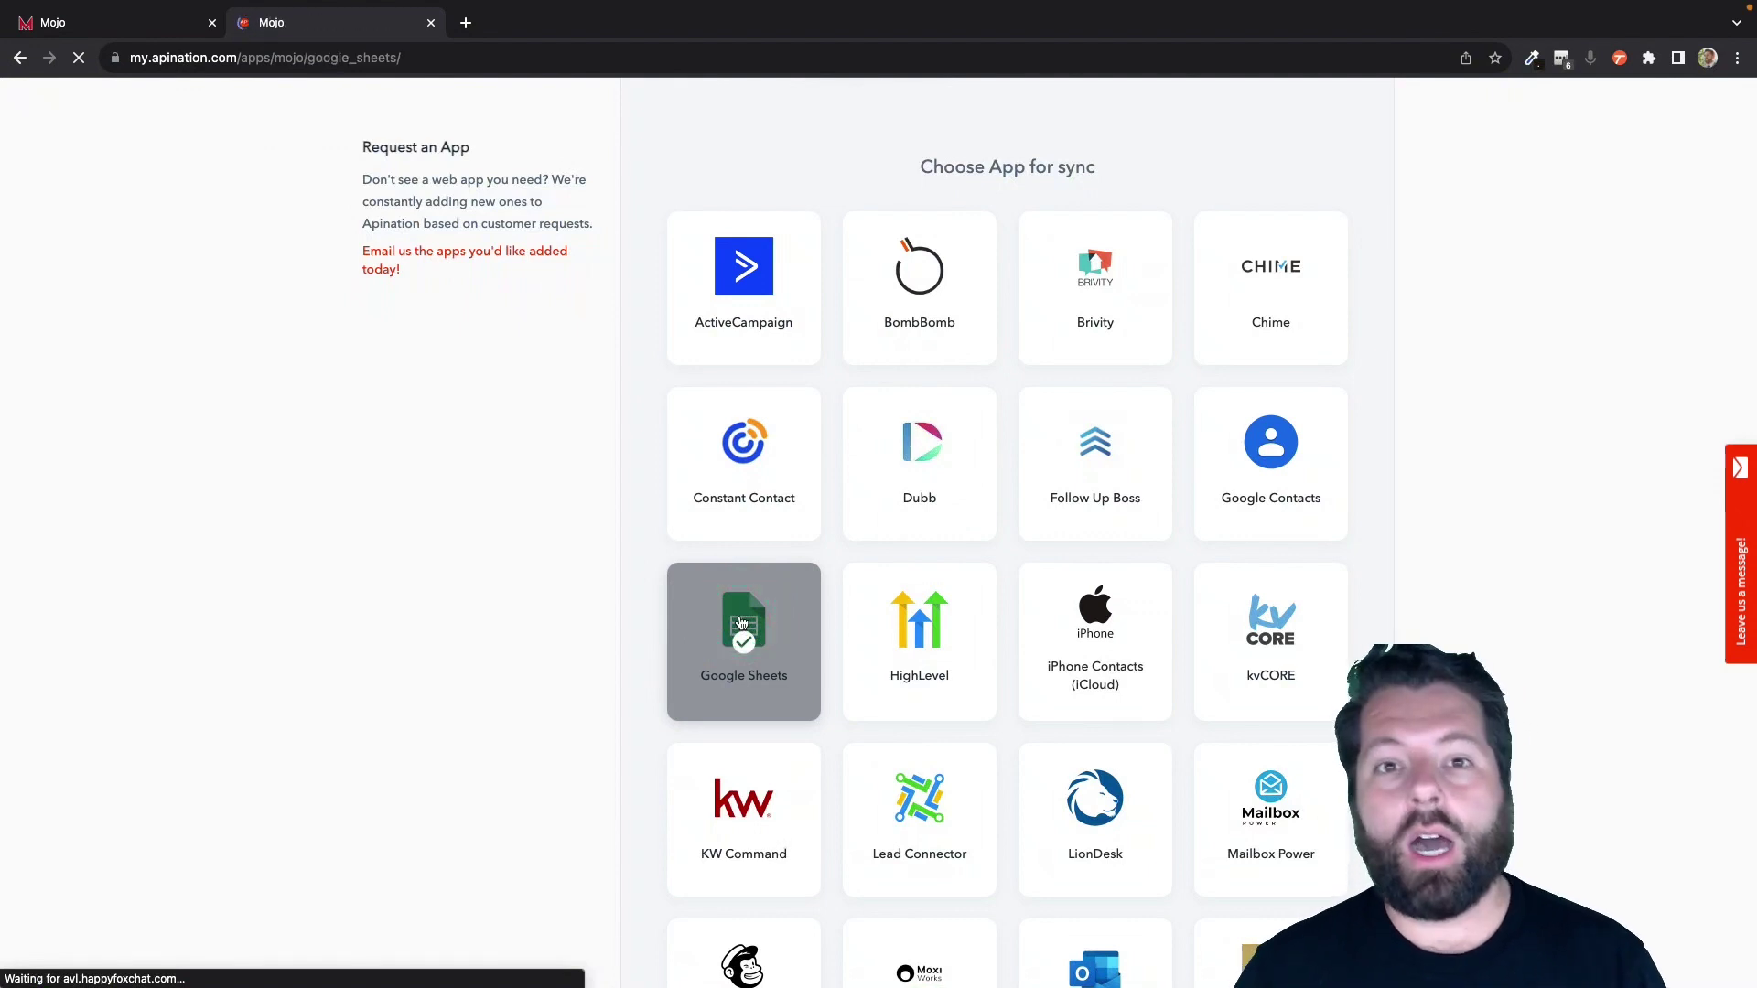
click(747, 625)
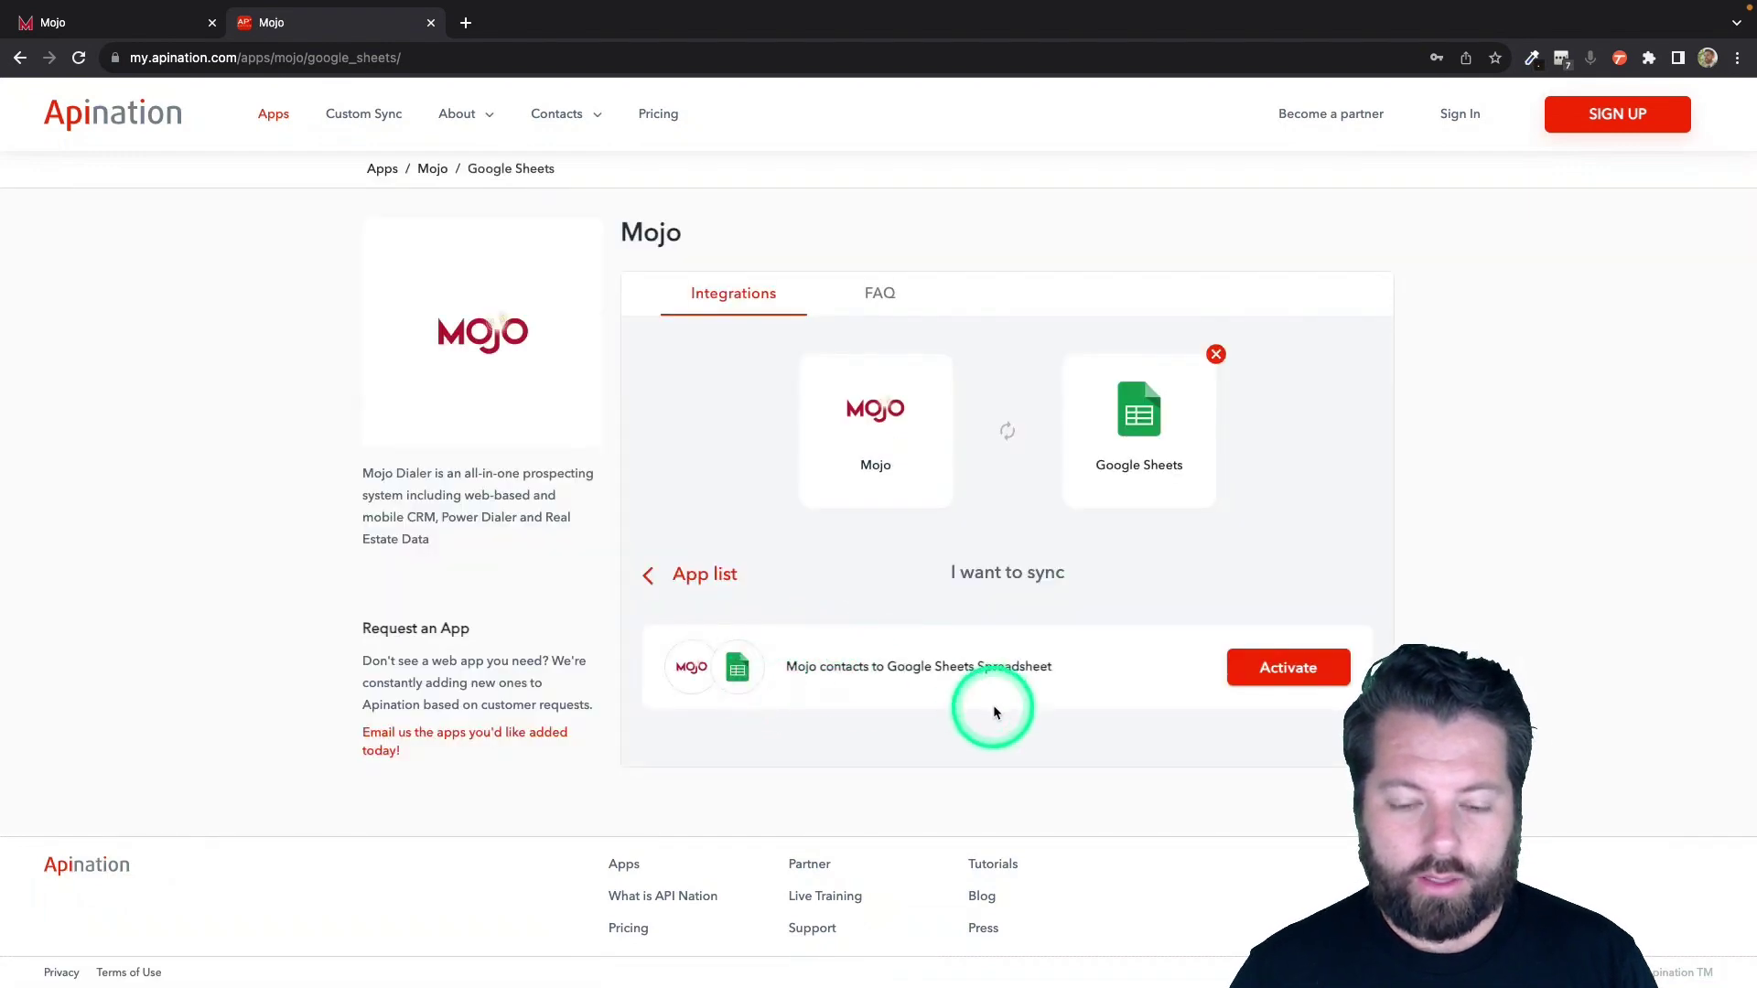
click(1322, 669)
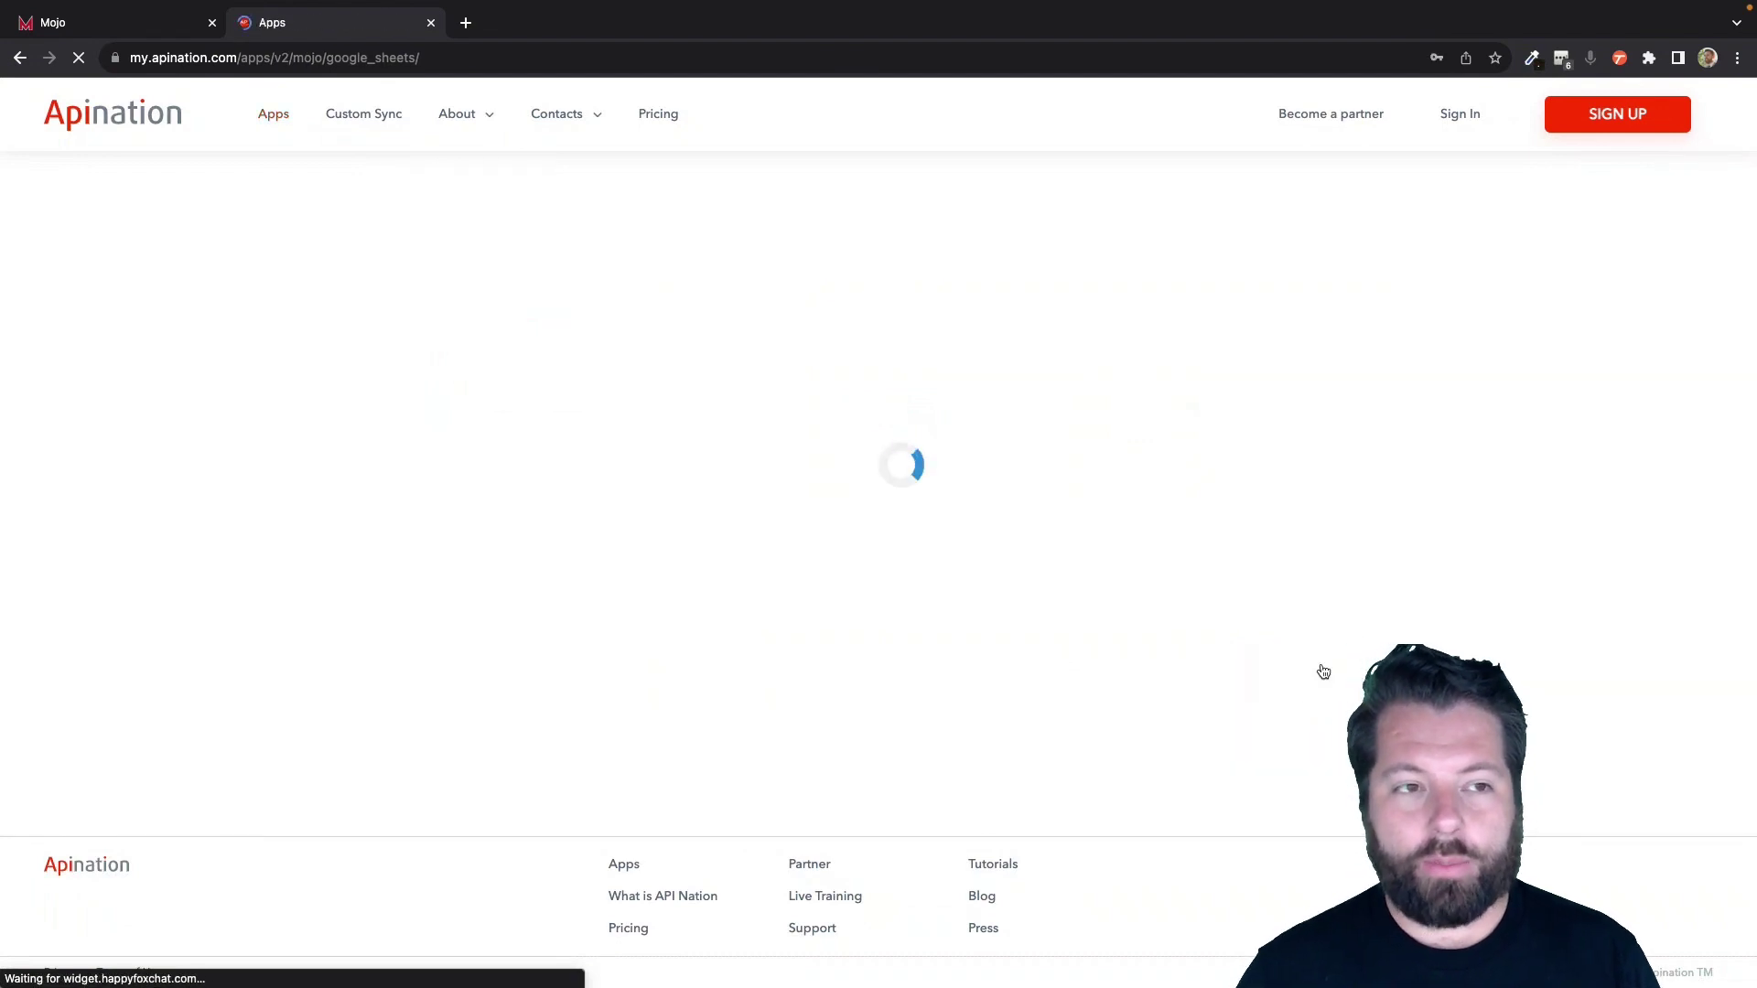
Sign in to API Nation with the Google account
click(1055, 418)
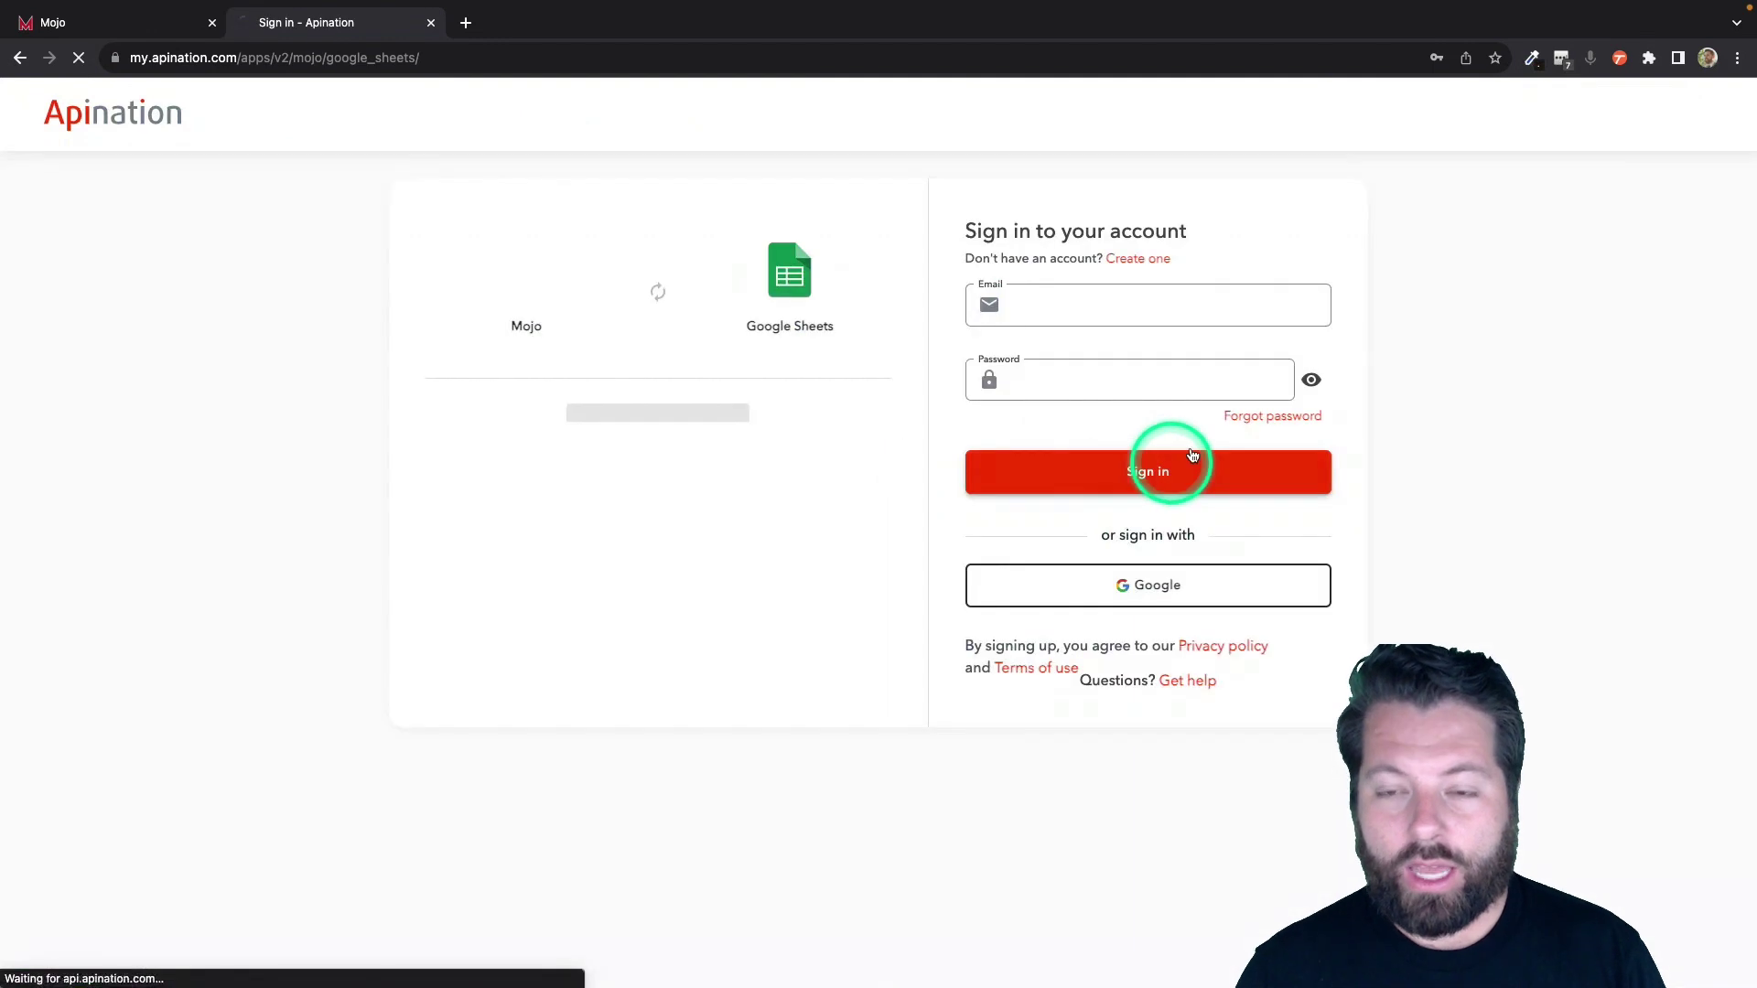
click(1192, 456)
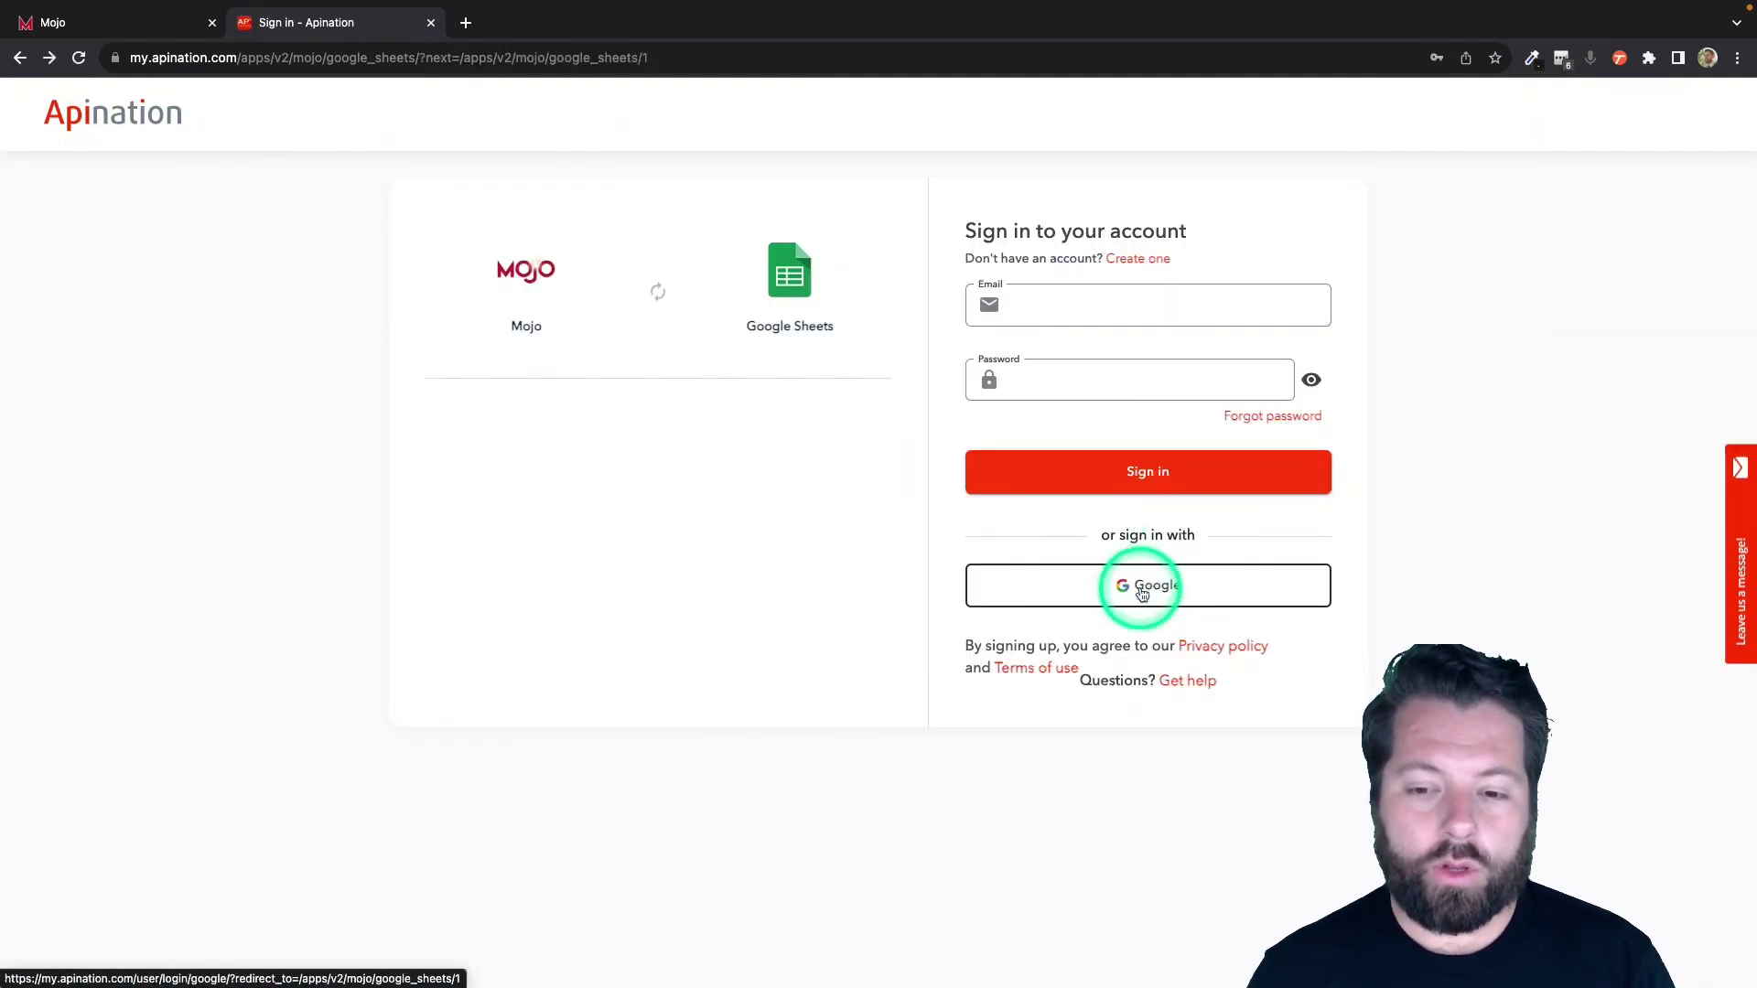
click(1136, 591)
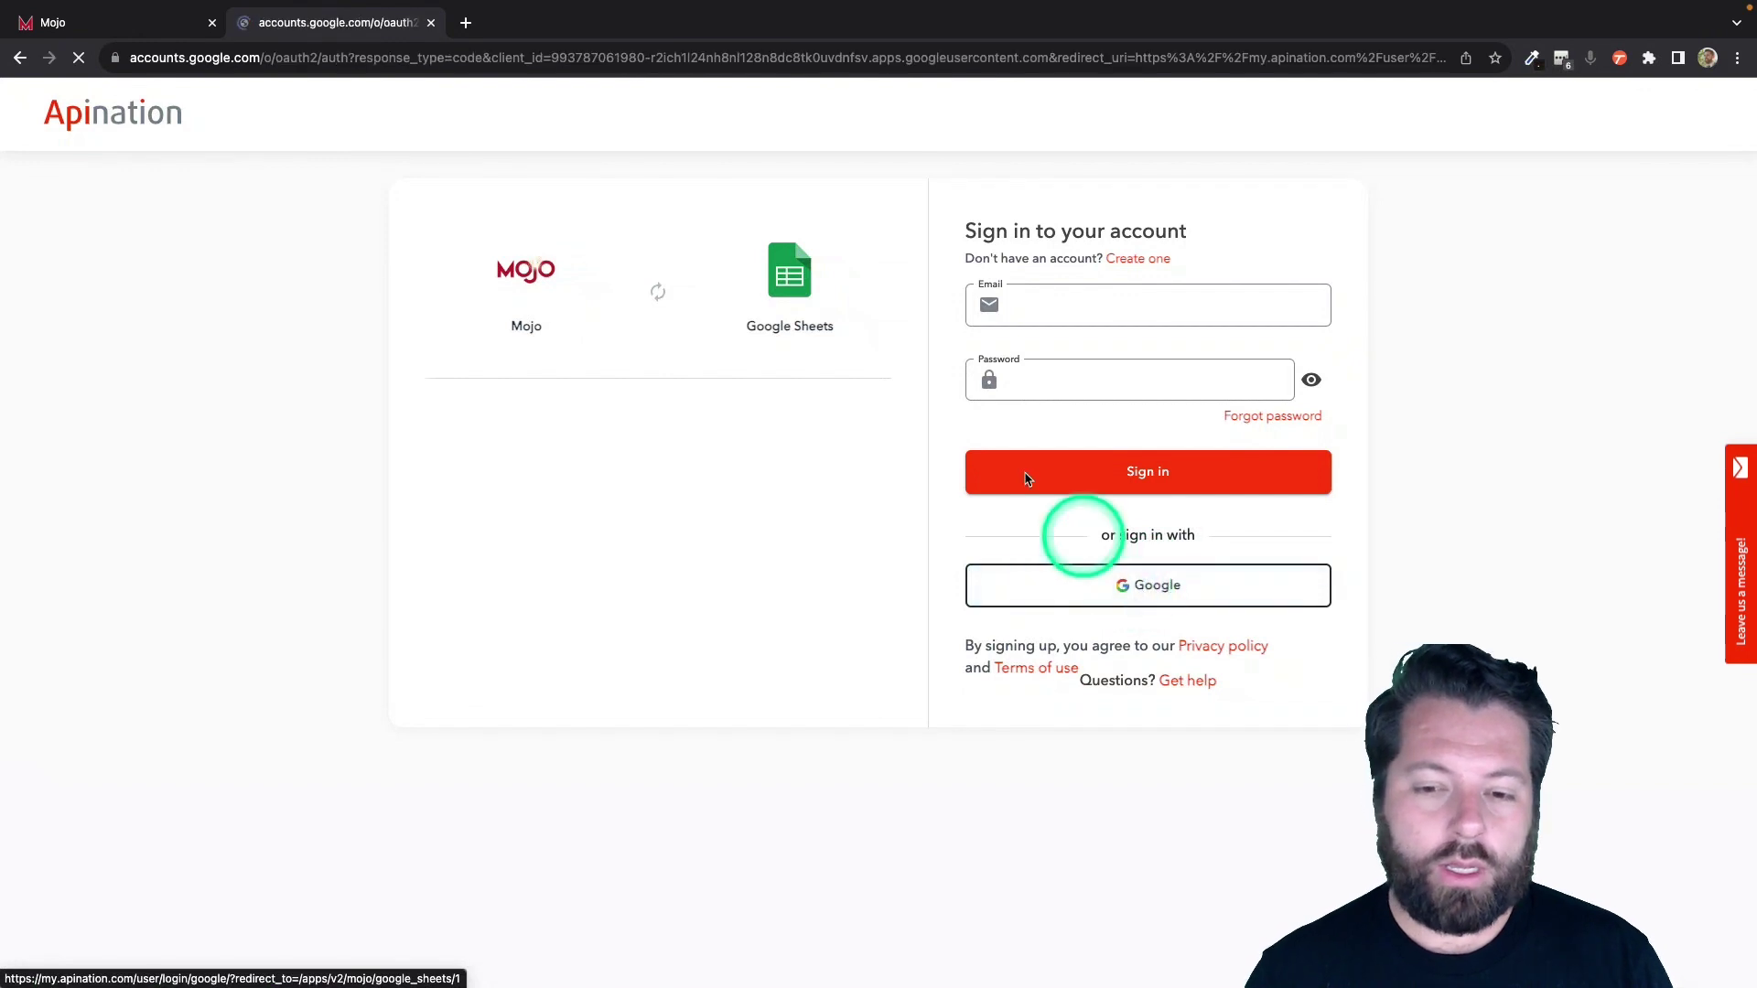
click(756, 463)
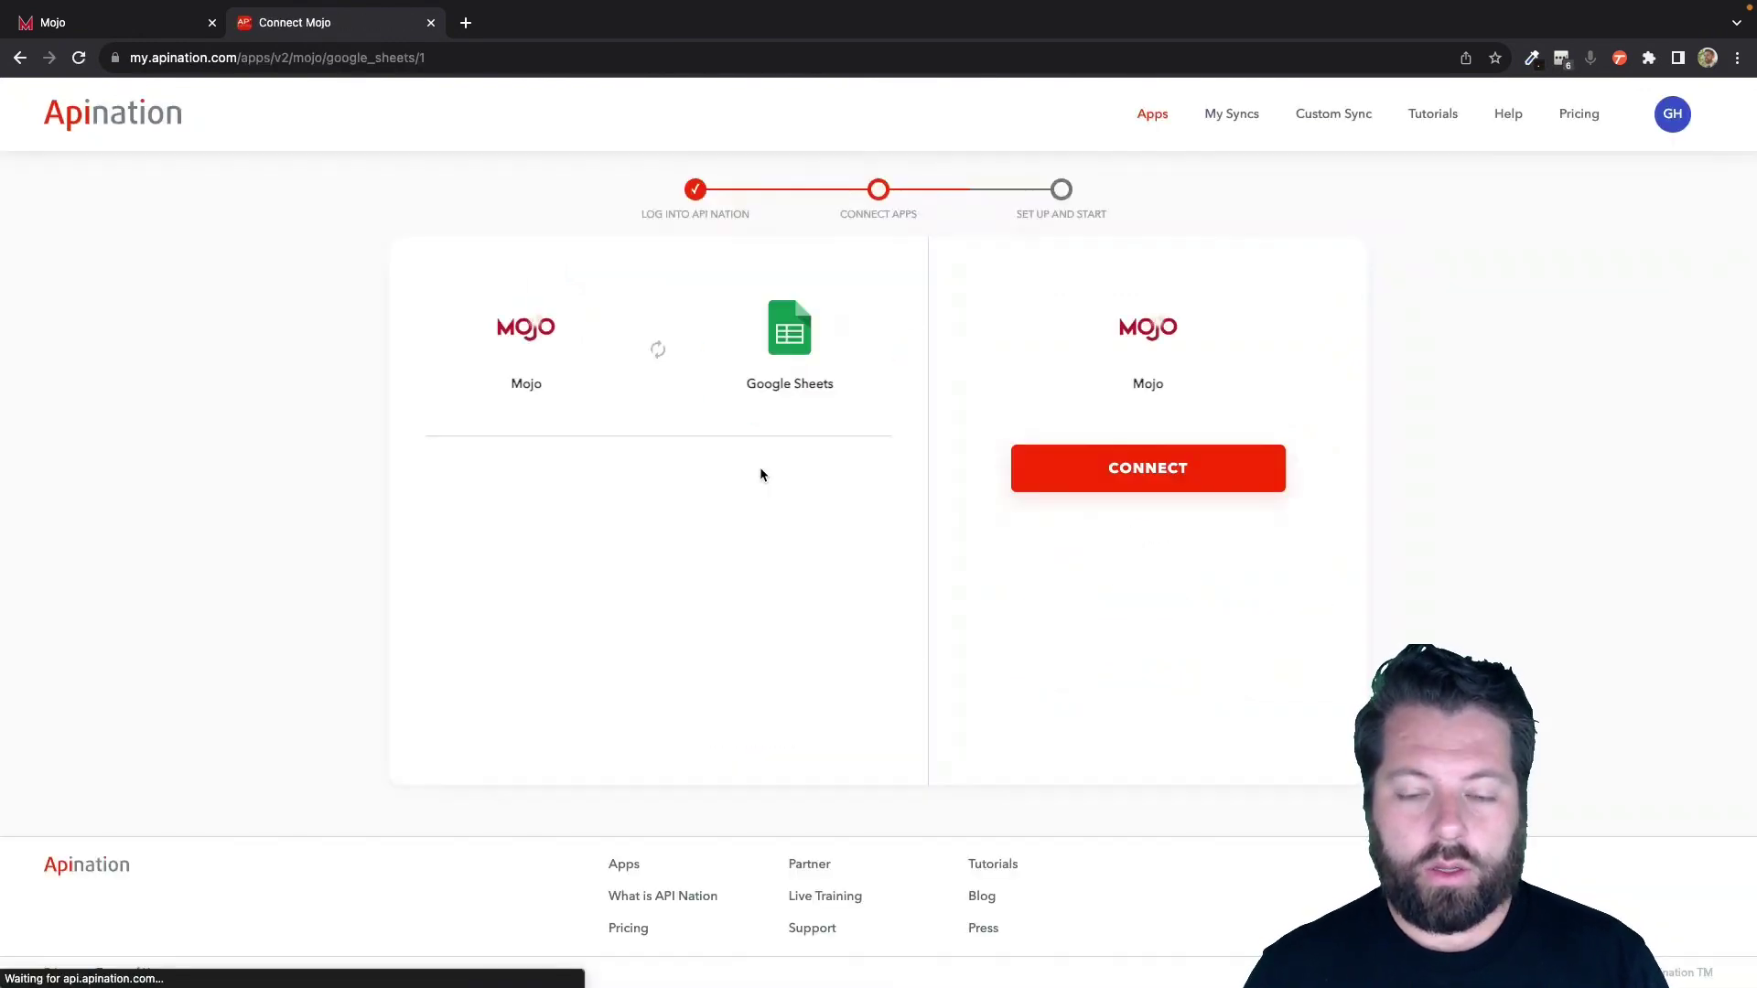
click(1051, 502)
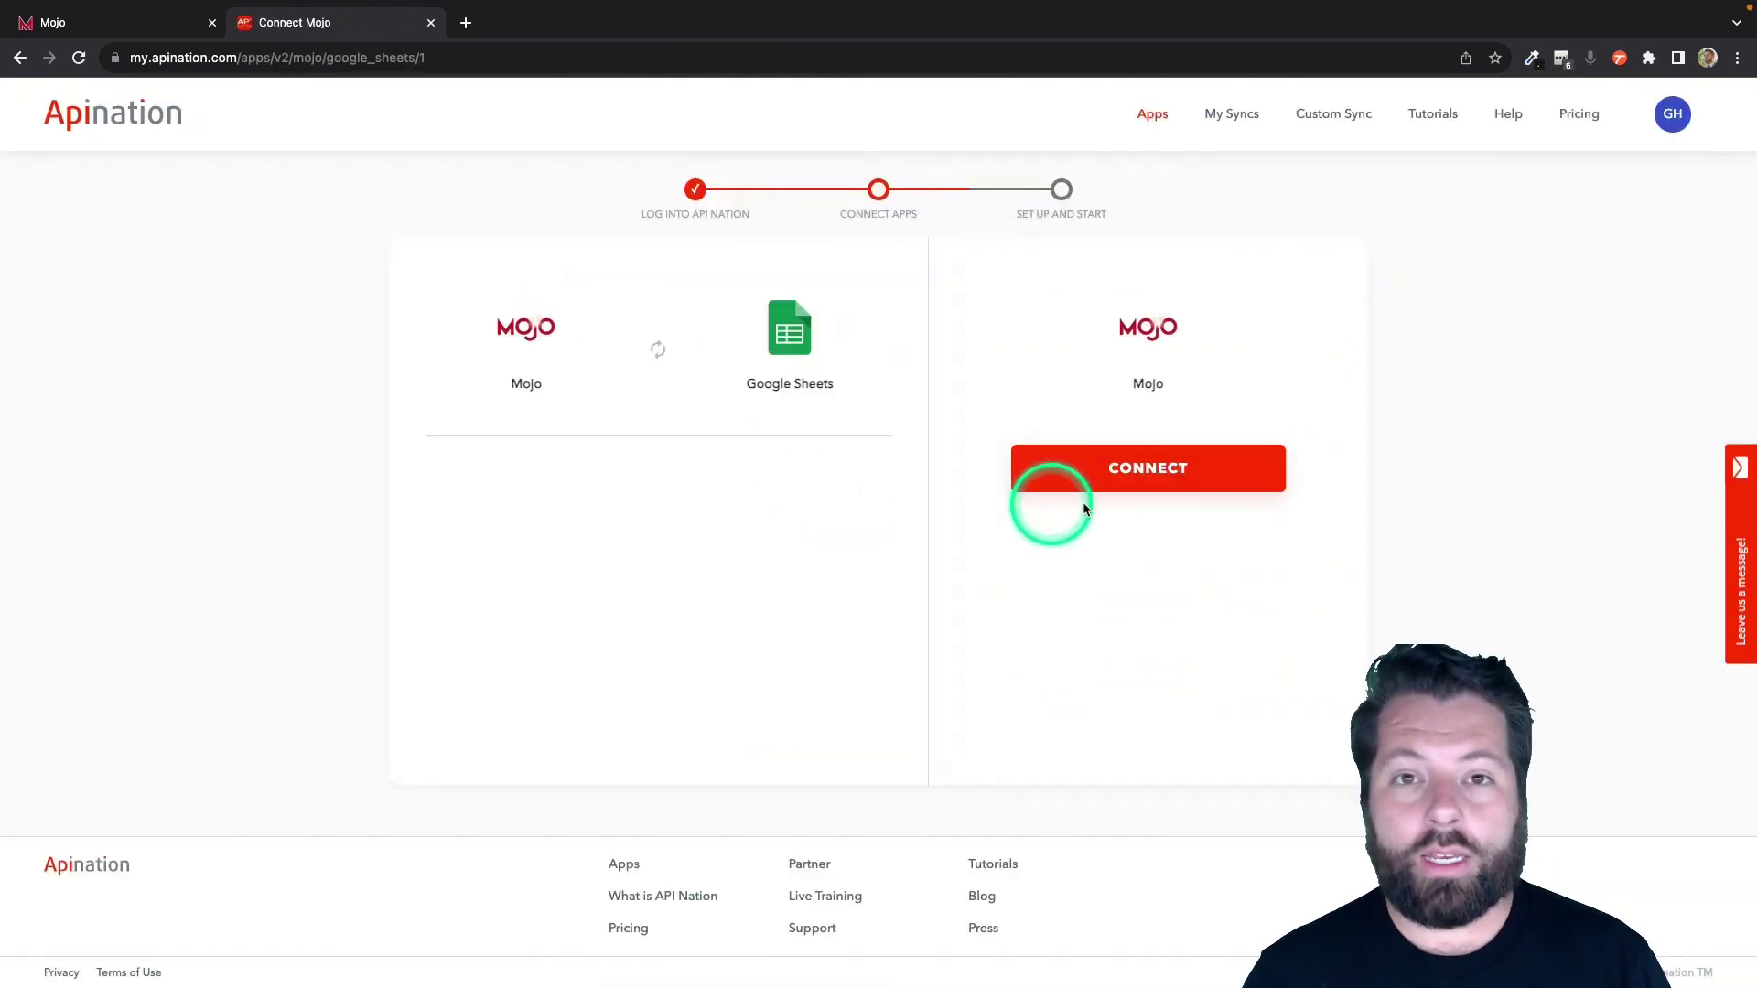
Connect the Mojo account using the saved login credentials and submit
click(1143, 475)
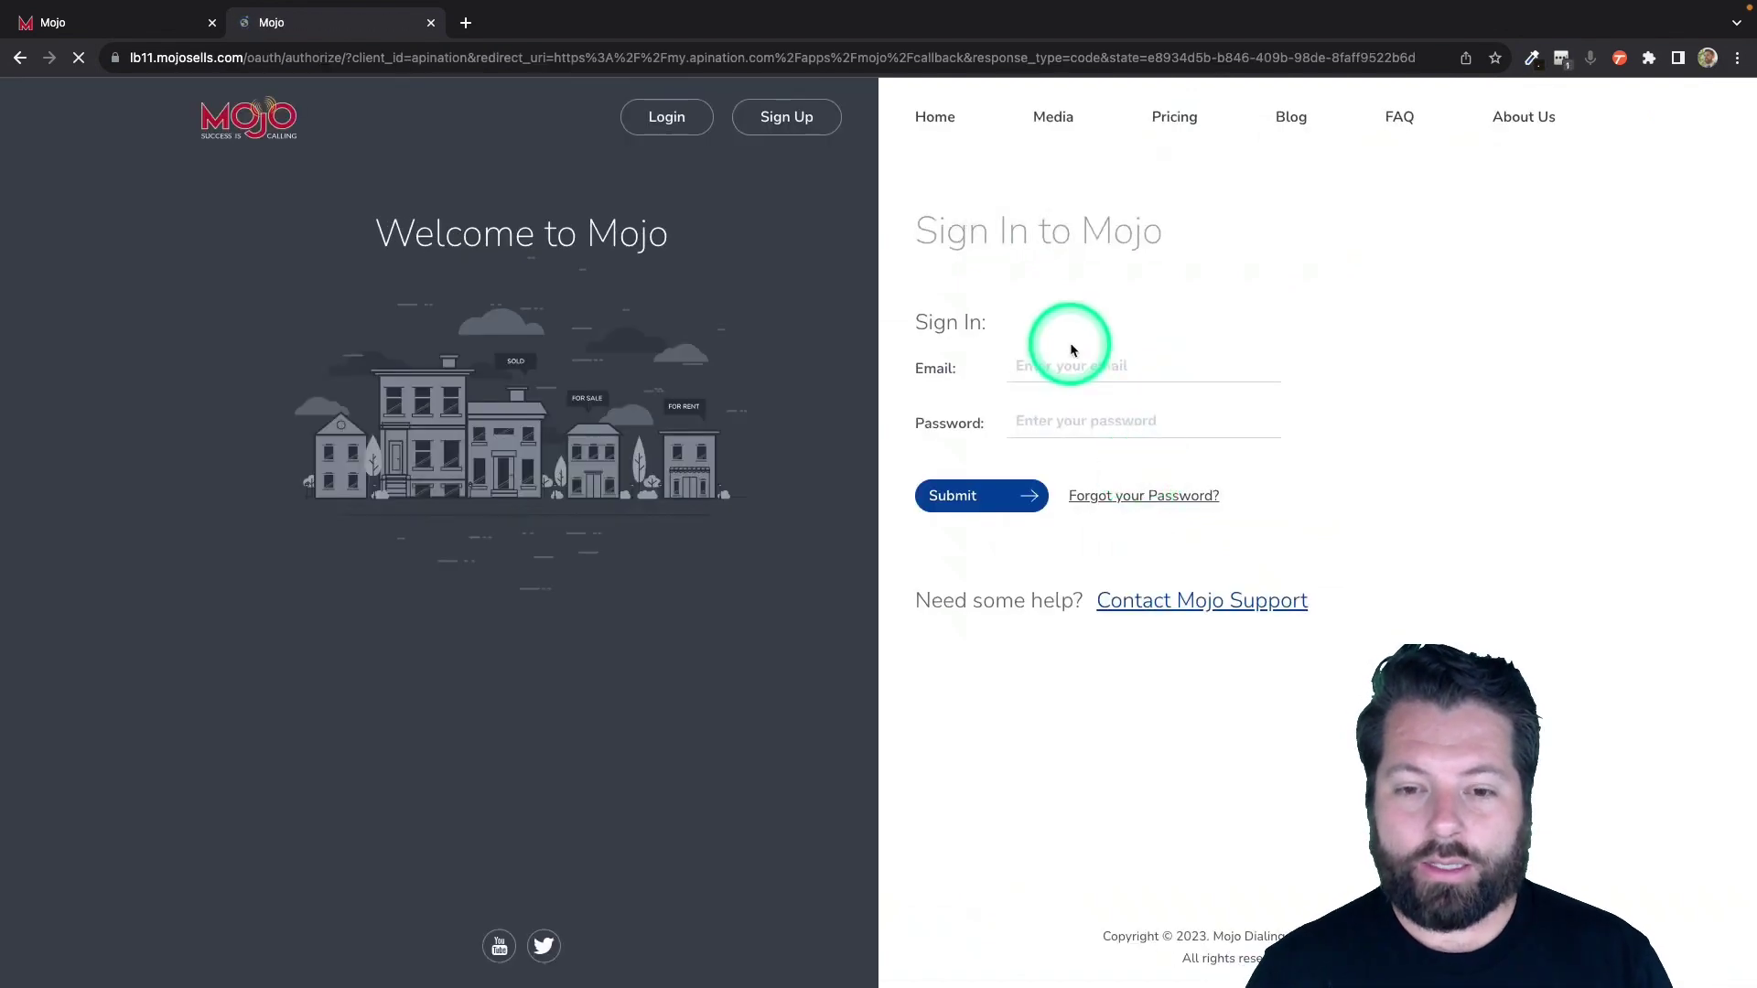
click(1059, 362)
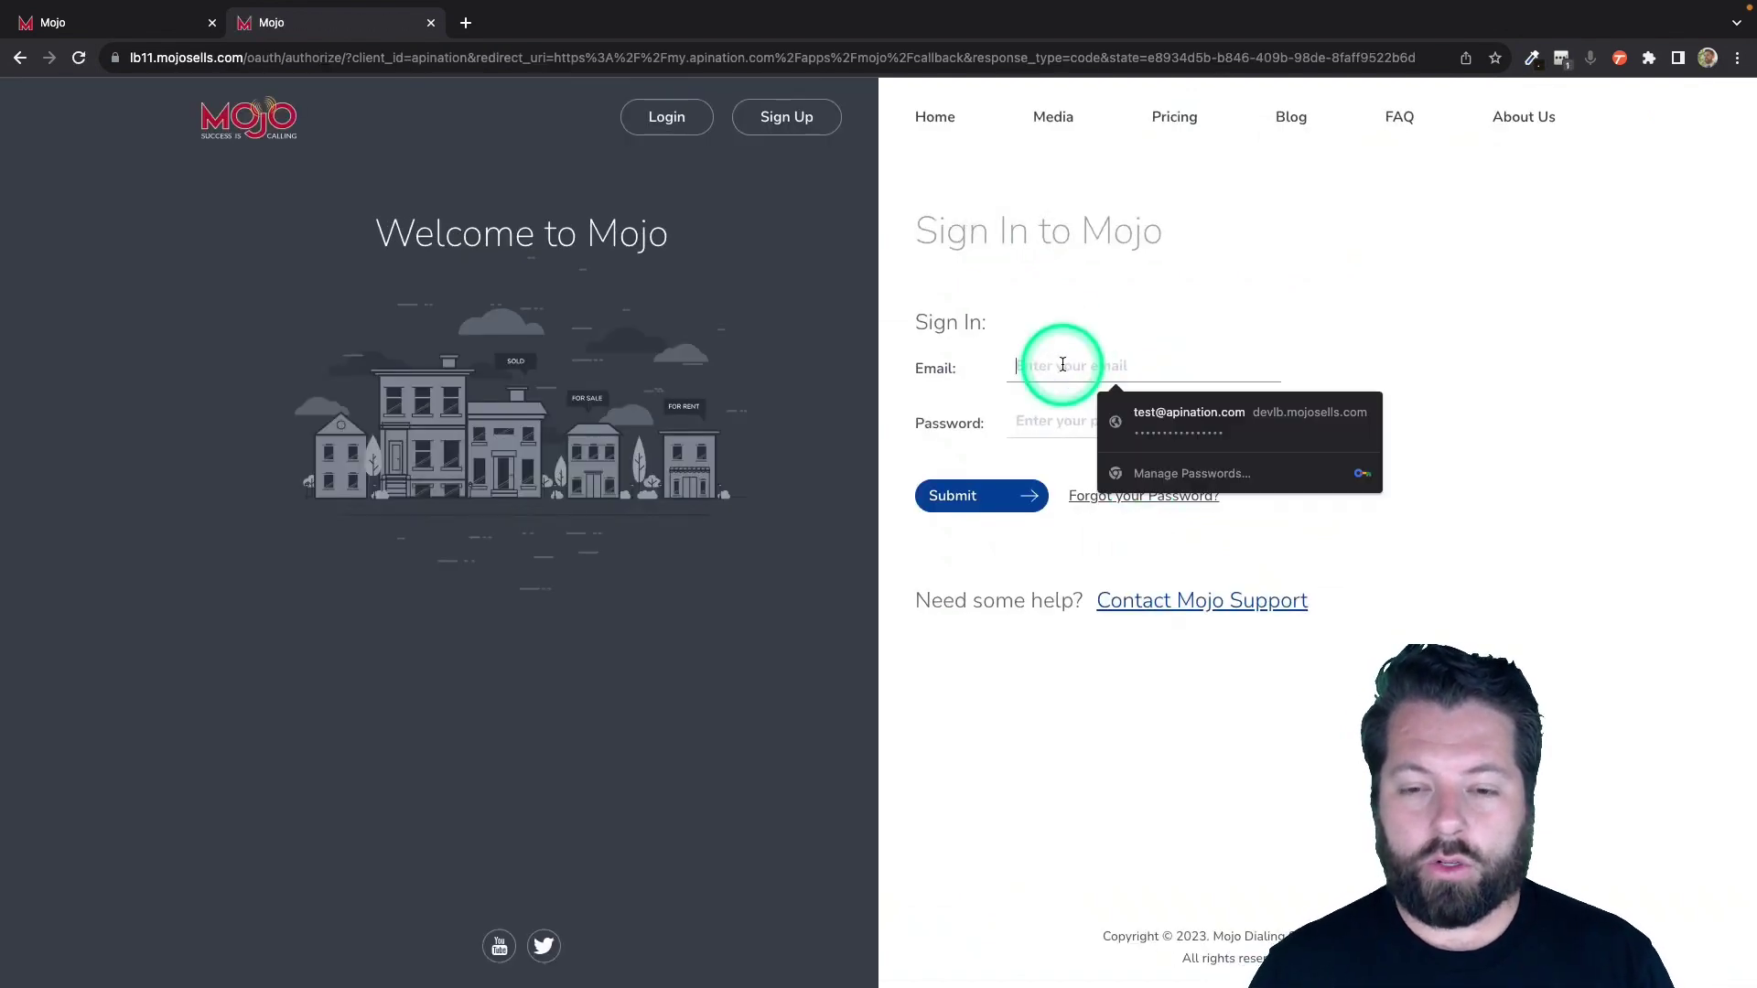
click(1149, 437)
click(967, 483)
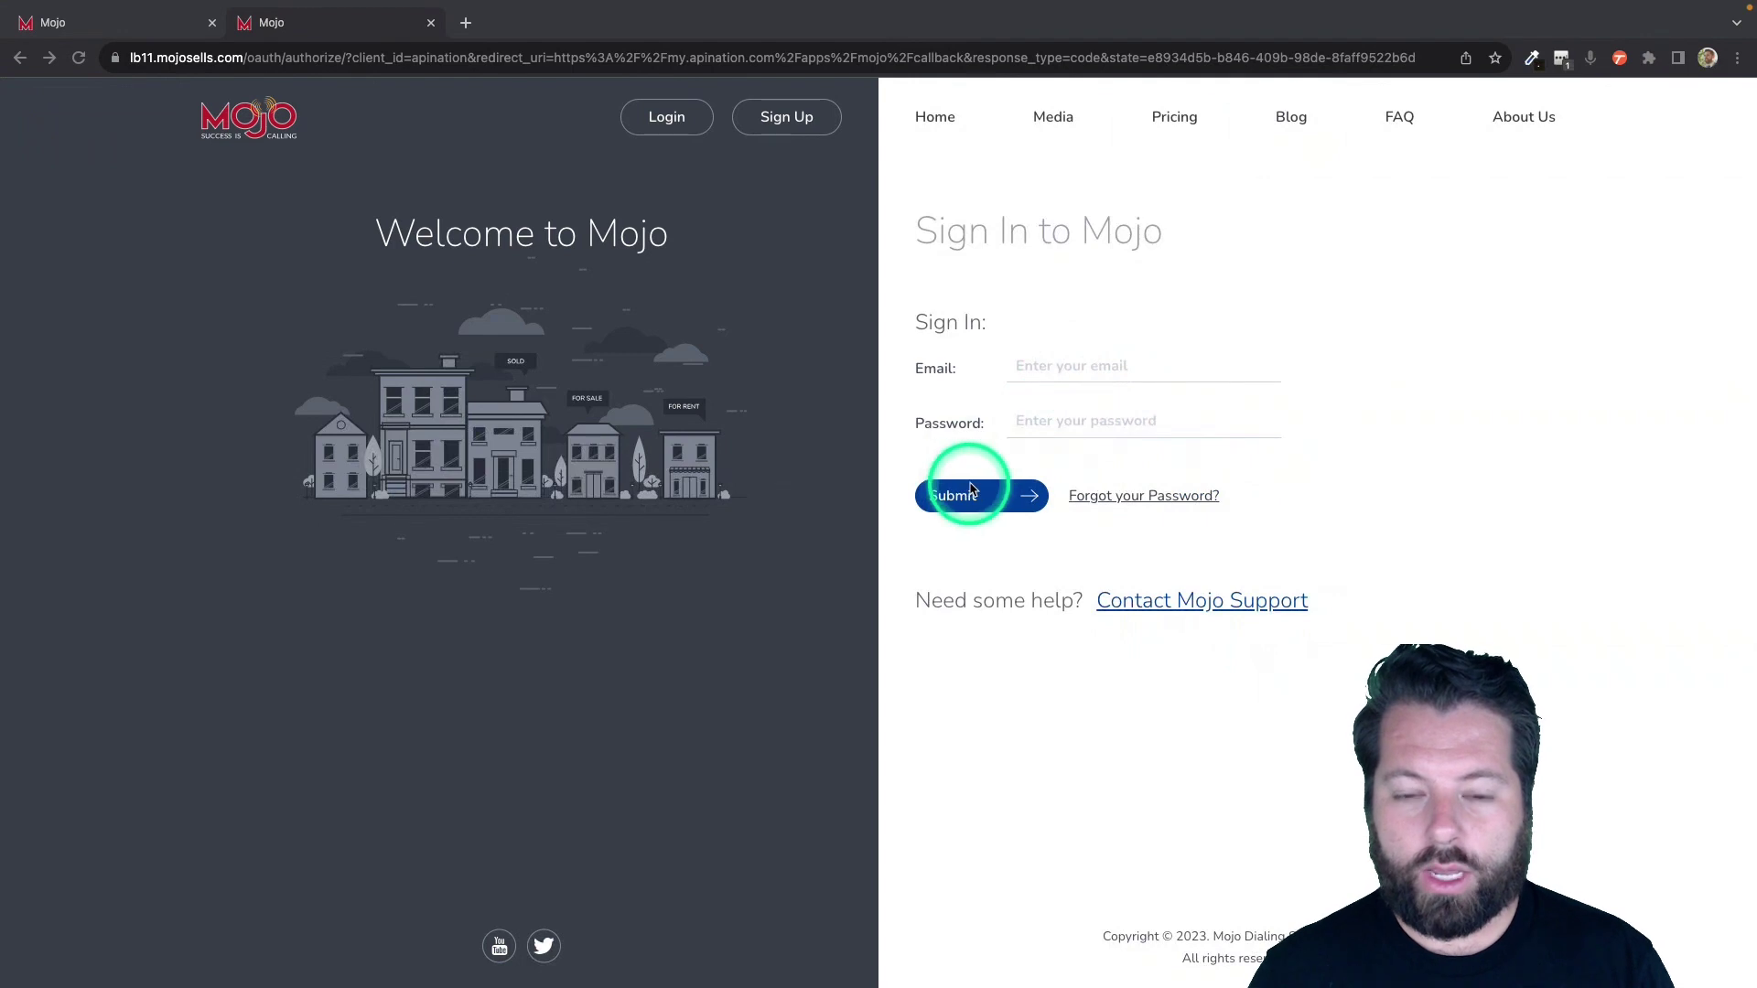
click(988, 500)
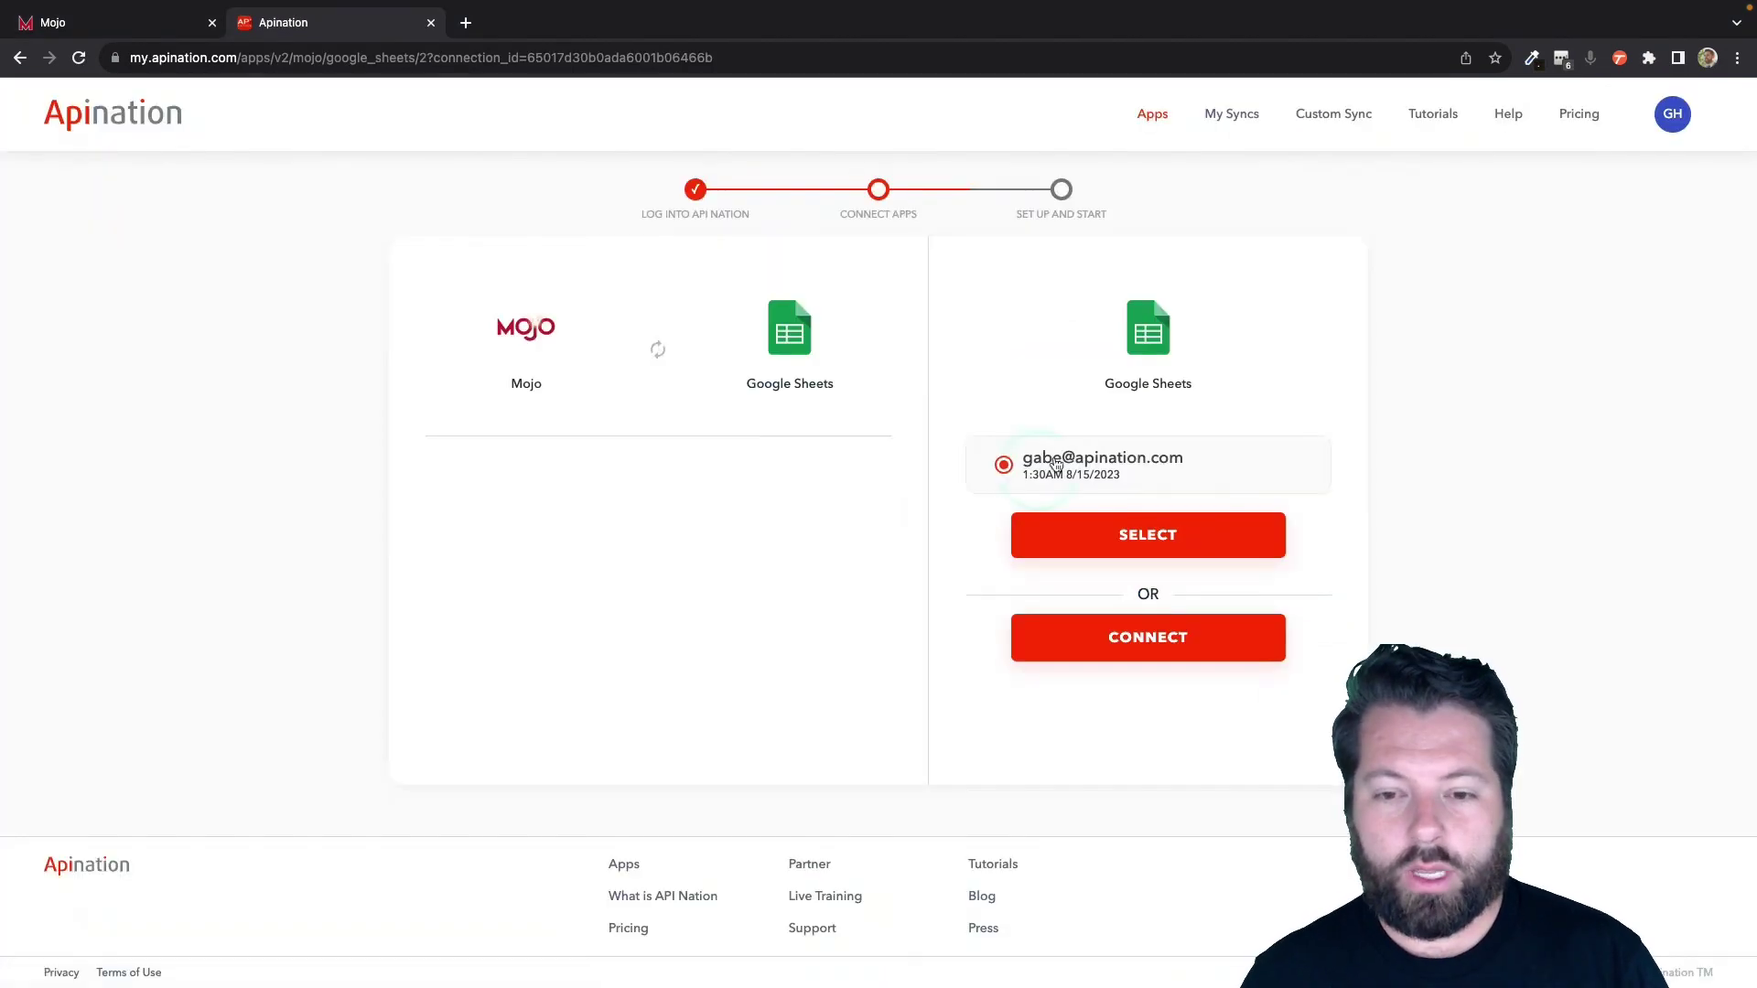
Connect Google Sheets with the Google account and allow spreadsheet access
click(1163, 644)
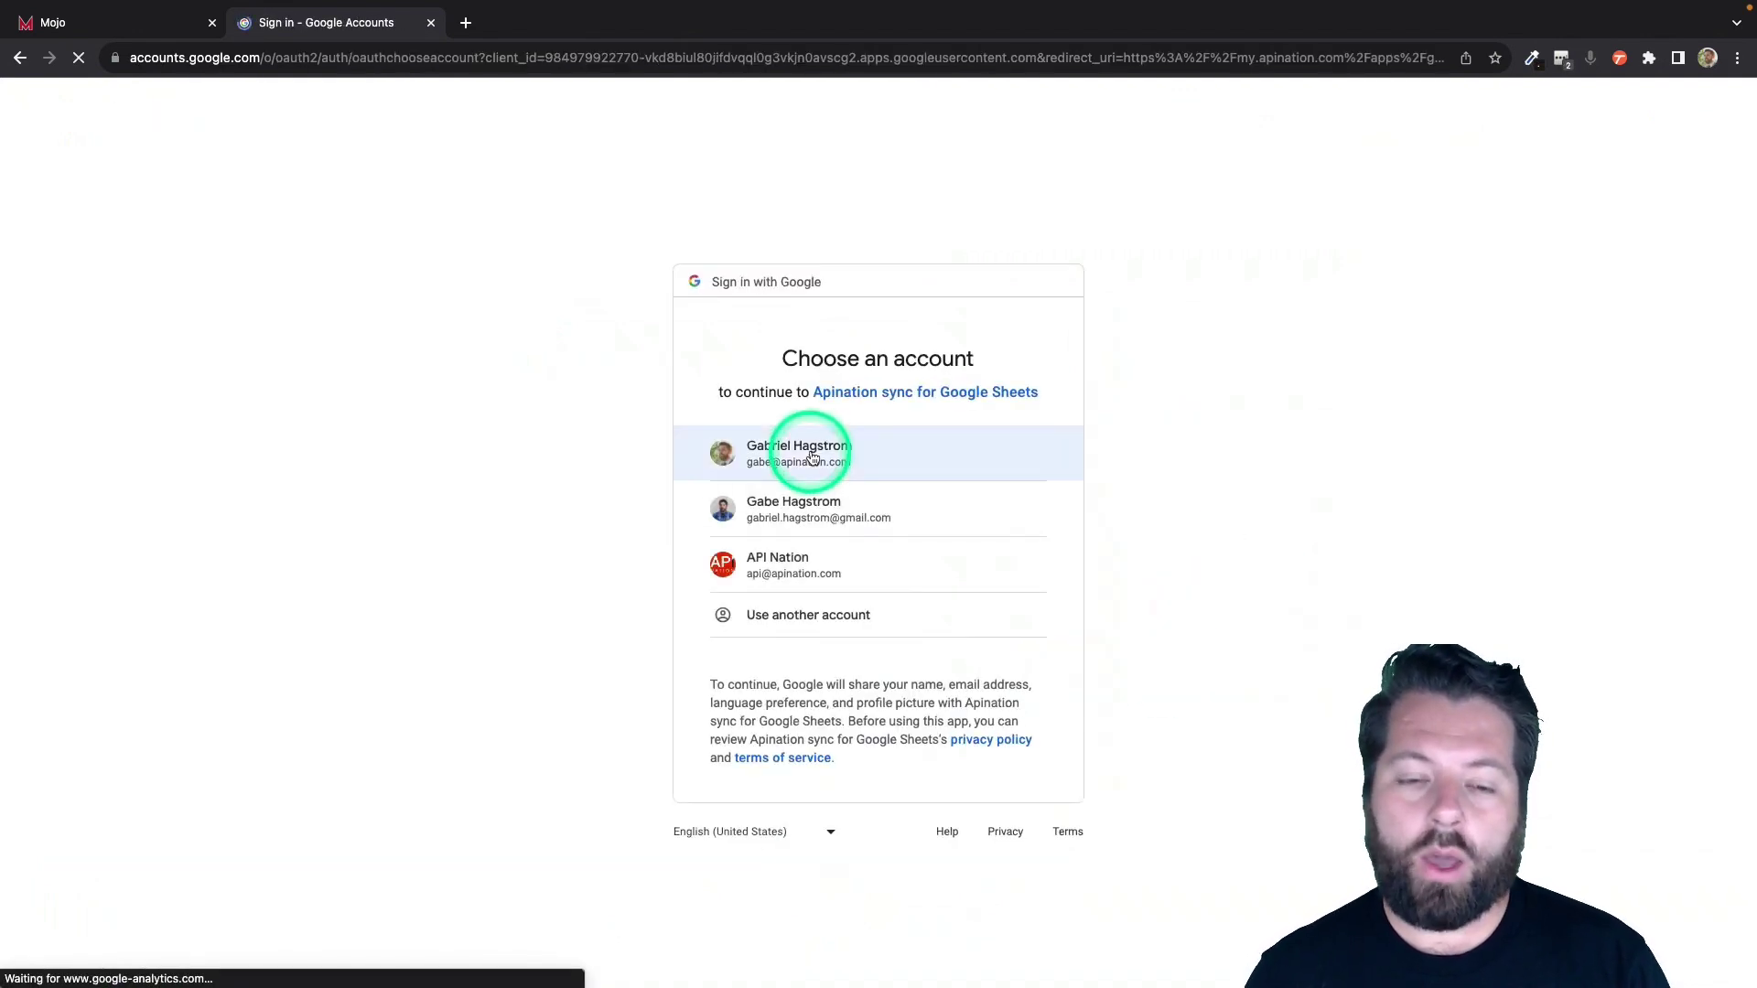
click(796, 458)
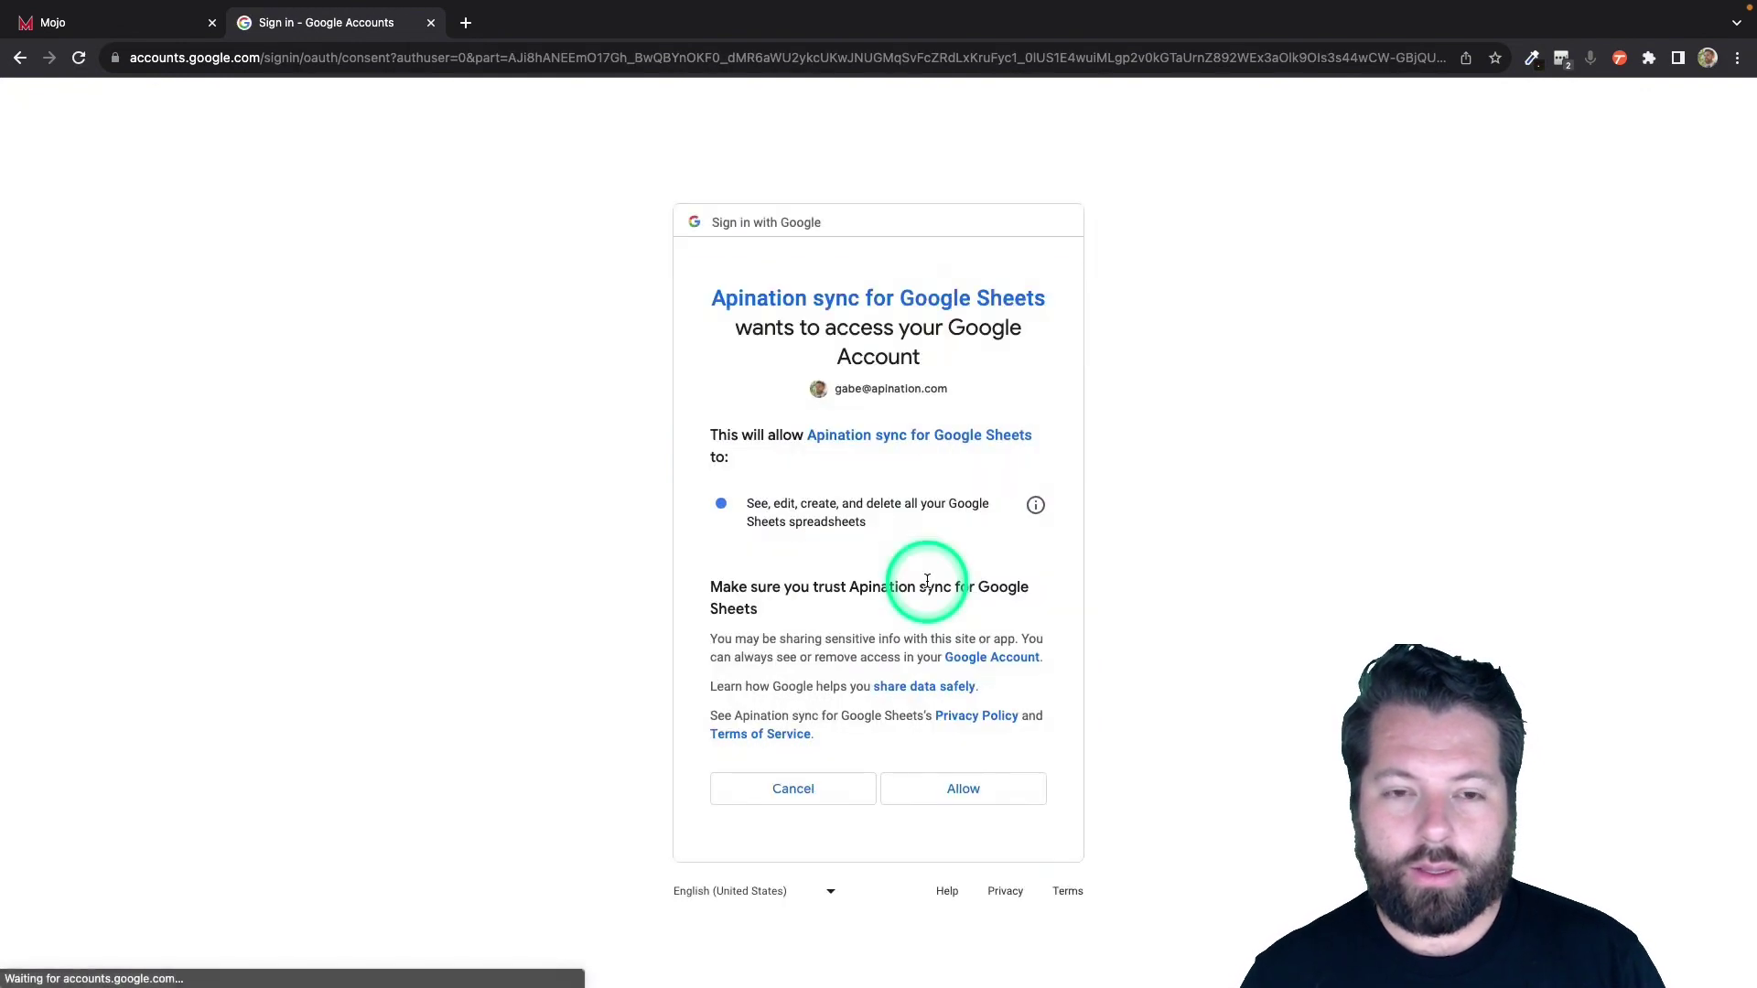
click(960, 806)
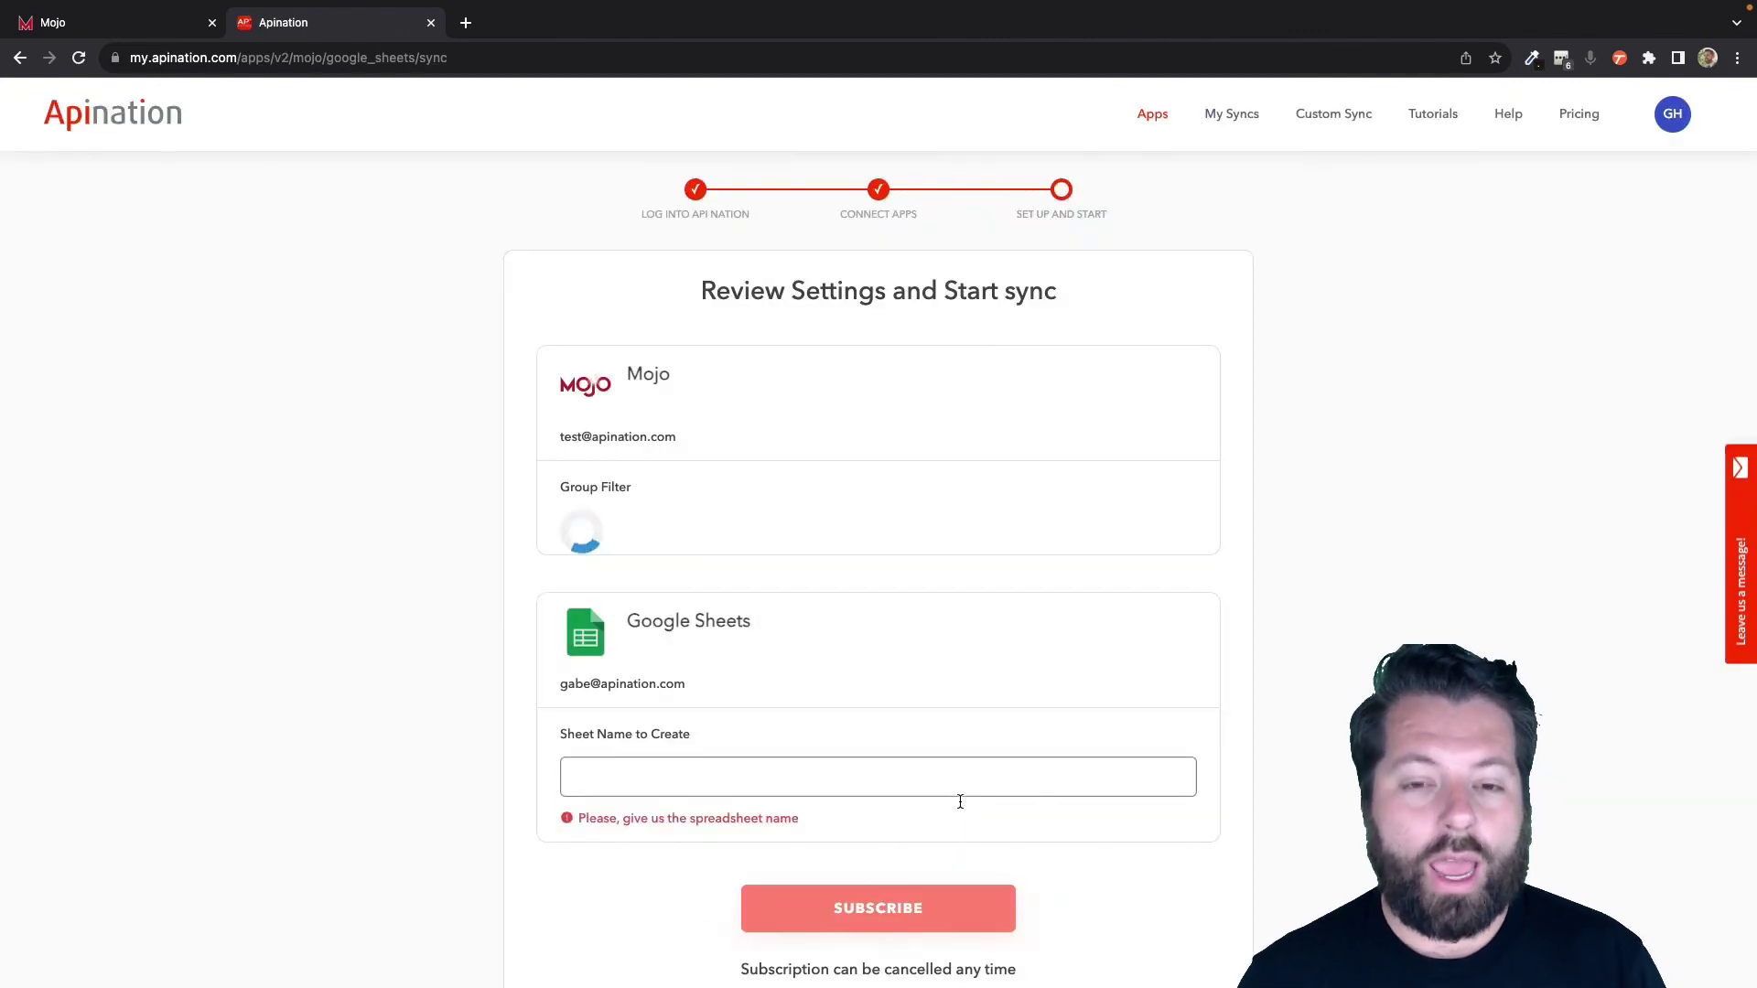
Limit the sync's Group Filter to the Hot Lead contact group
click(942, 522)
scroll(940, 518, down, 1)
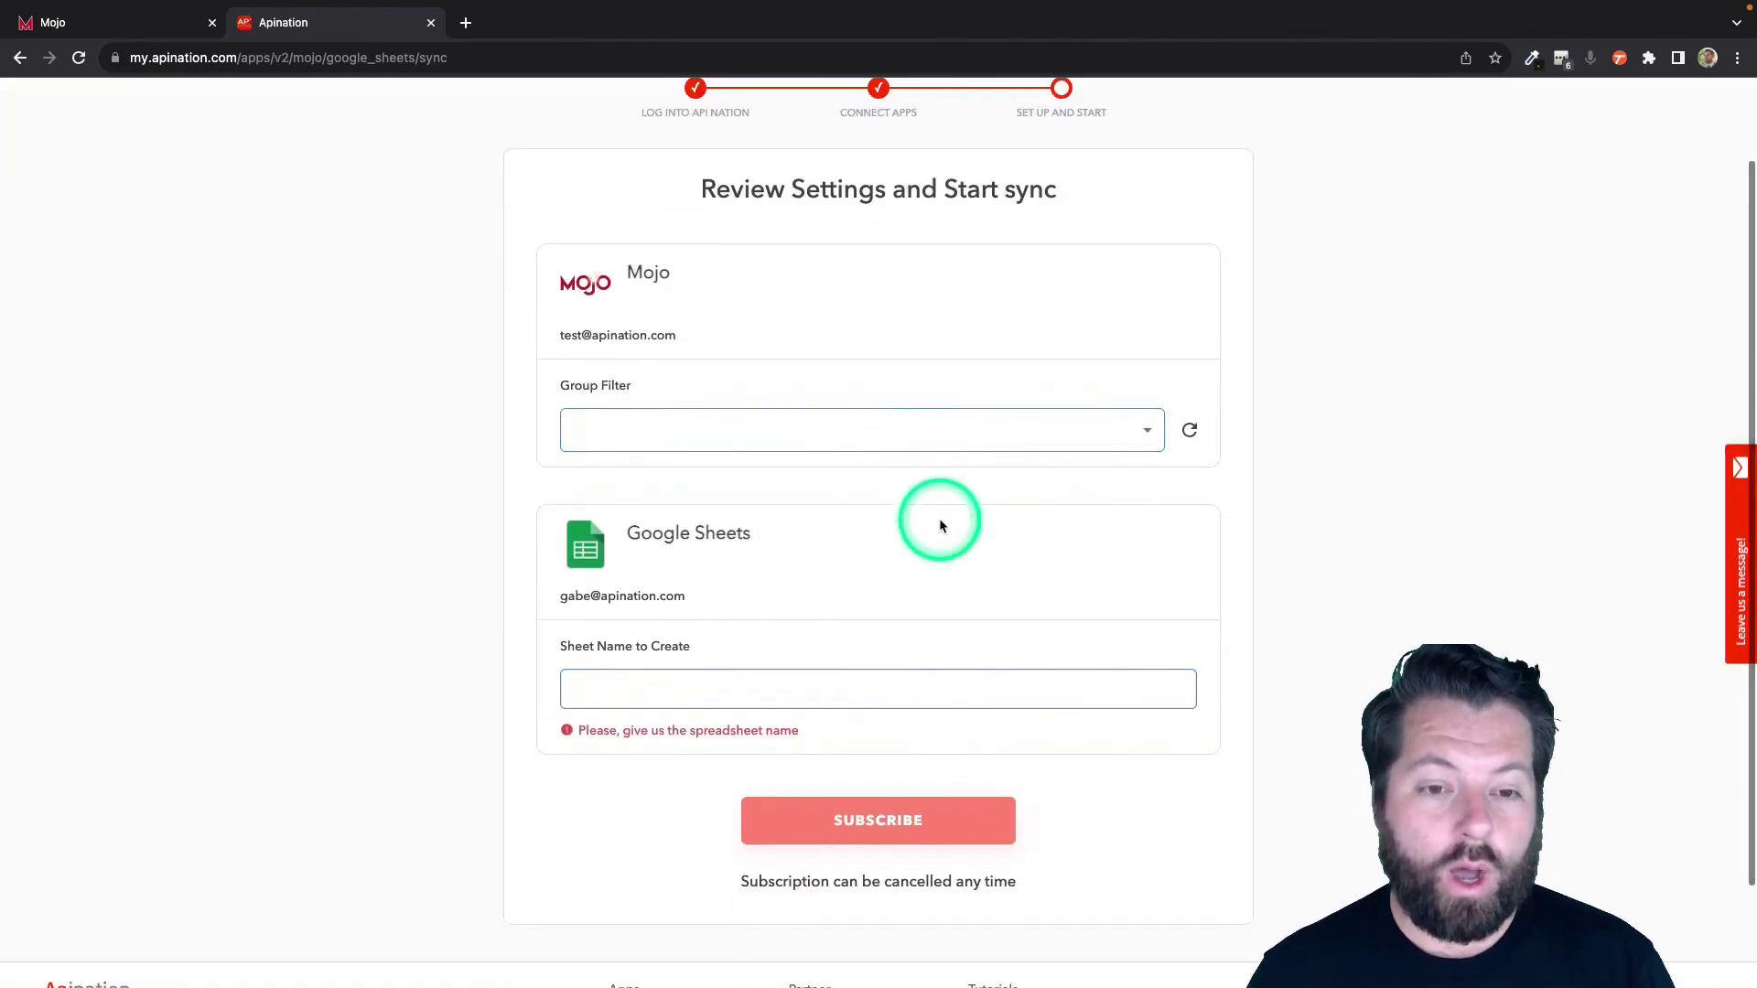
click(1092, 461)
click(1136, 437)
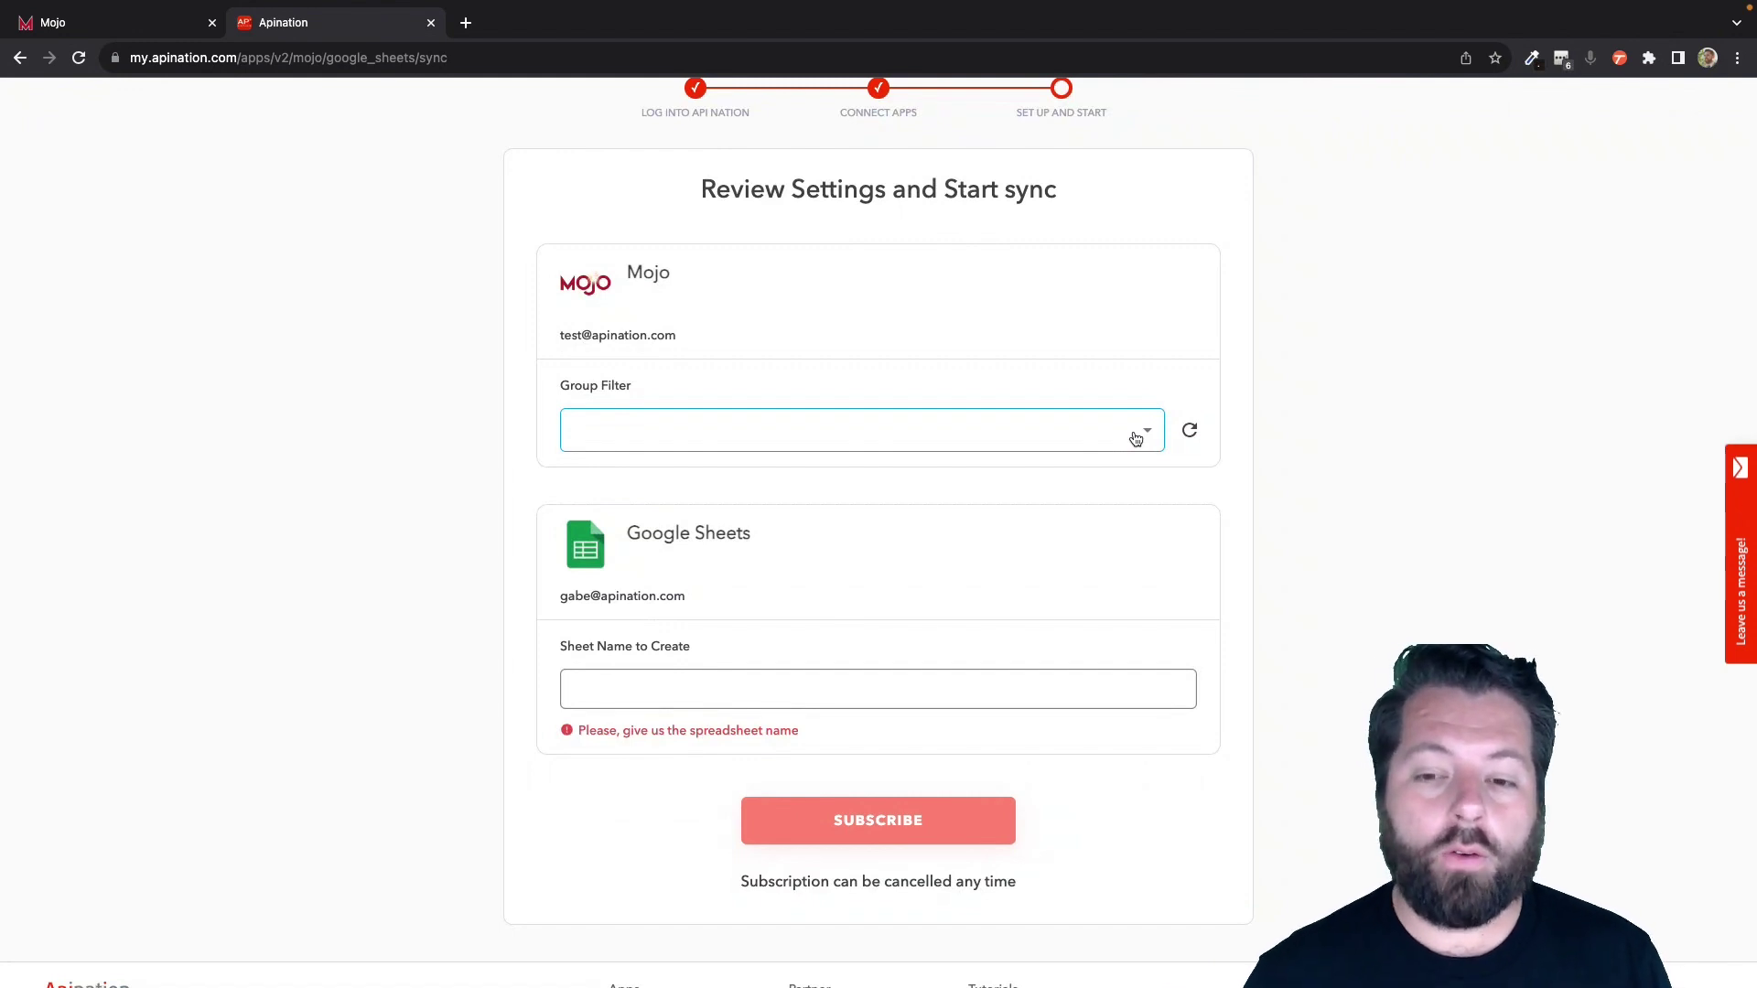
click(1136, 437)
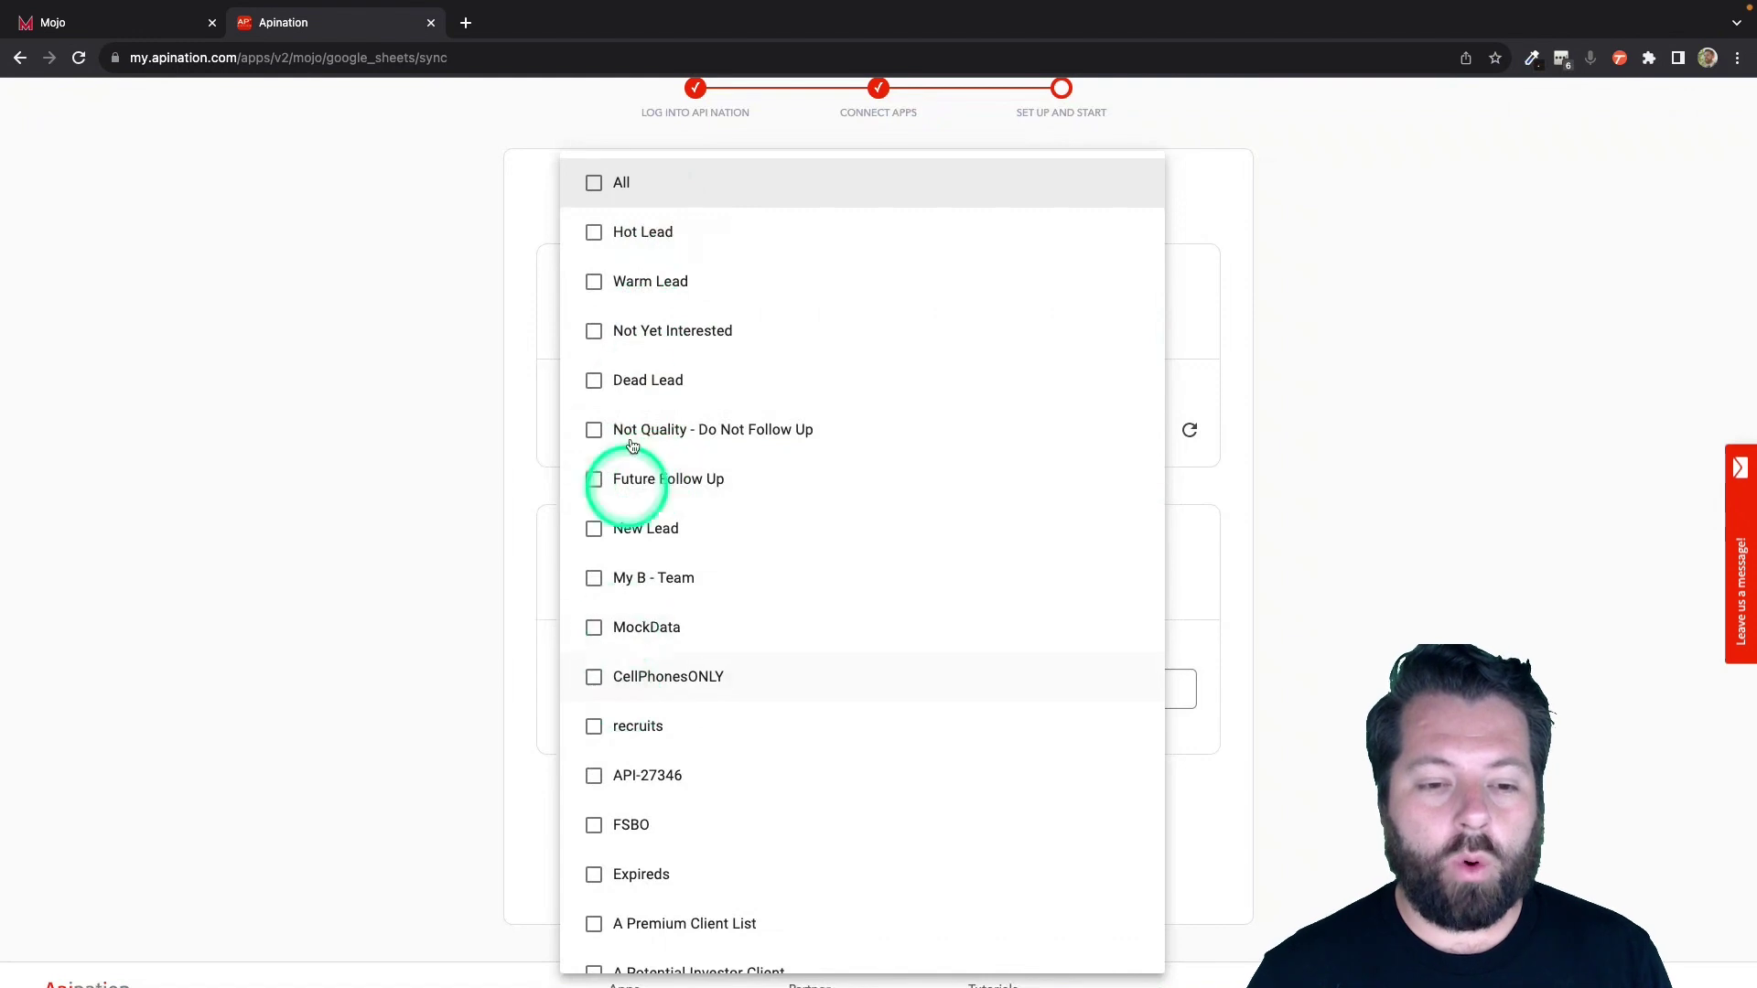
click(628, 233)
click(465, 379)
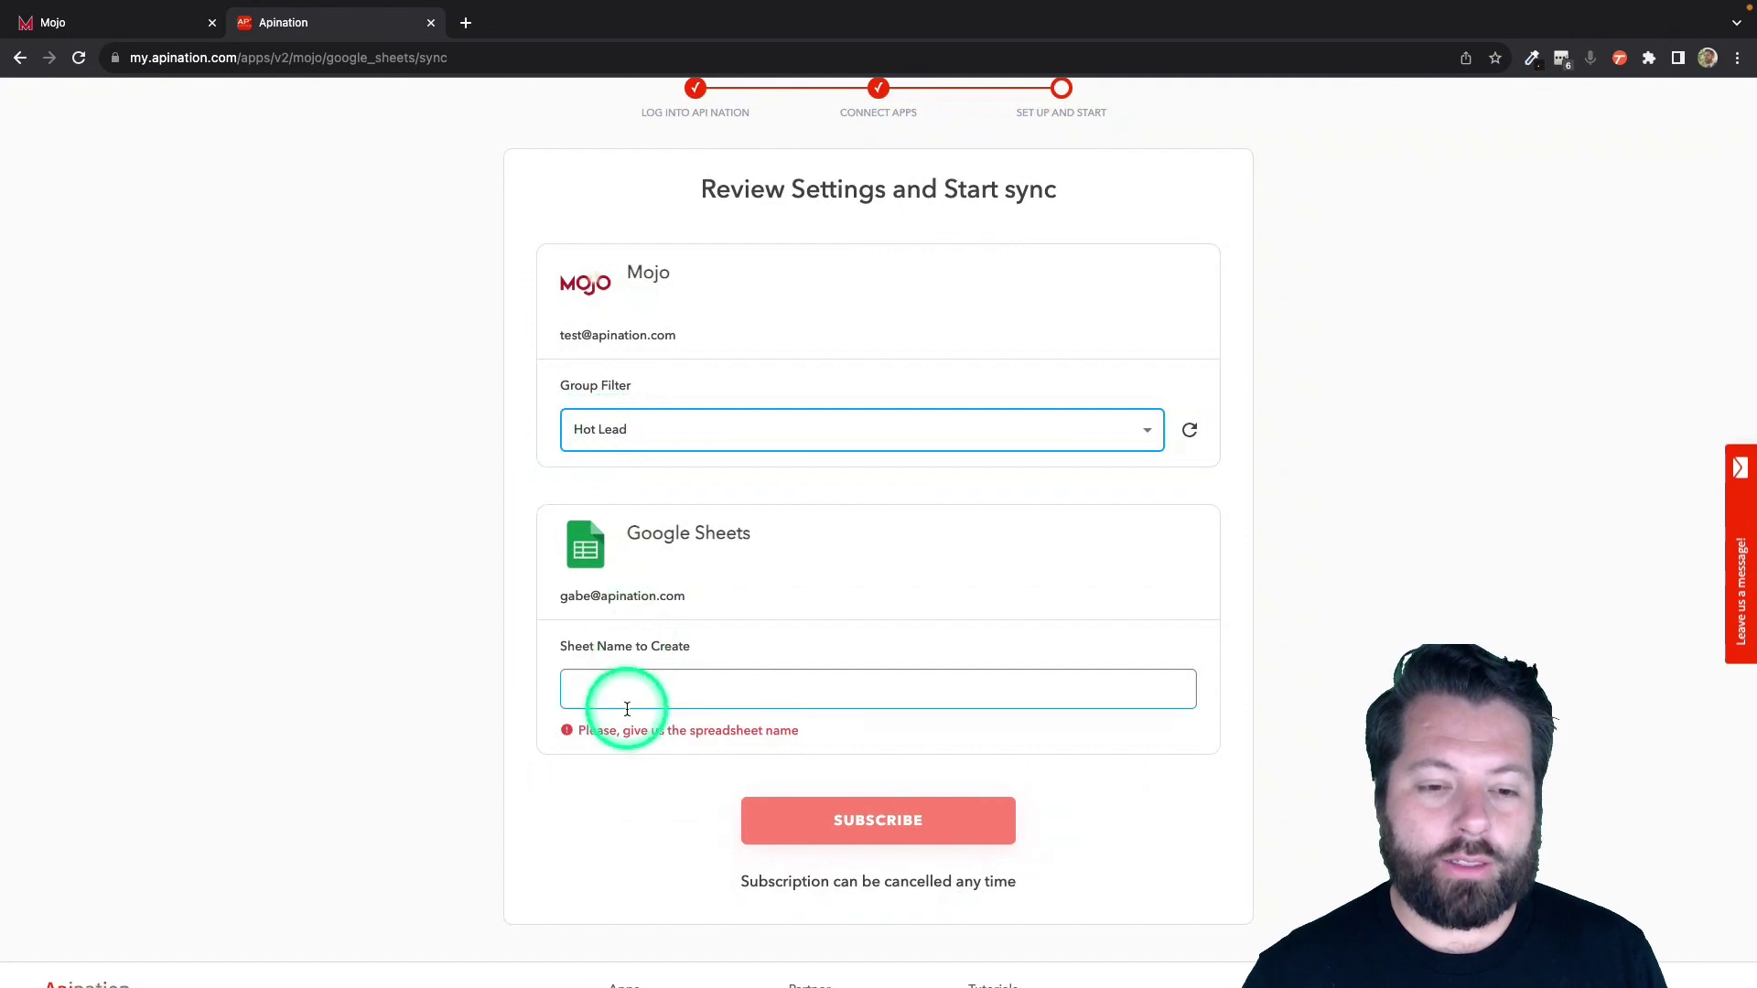
Keep the new sheet name Mojo Hot Leads and subscribe to create the sync
click(634, 687)
text(M)
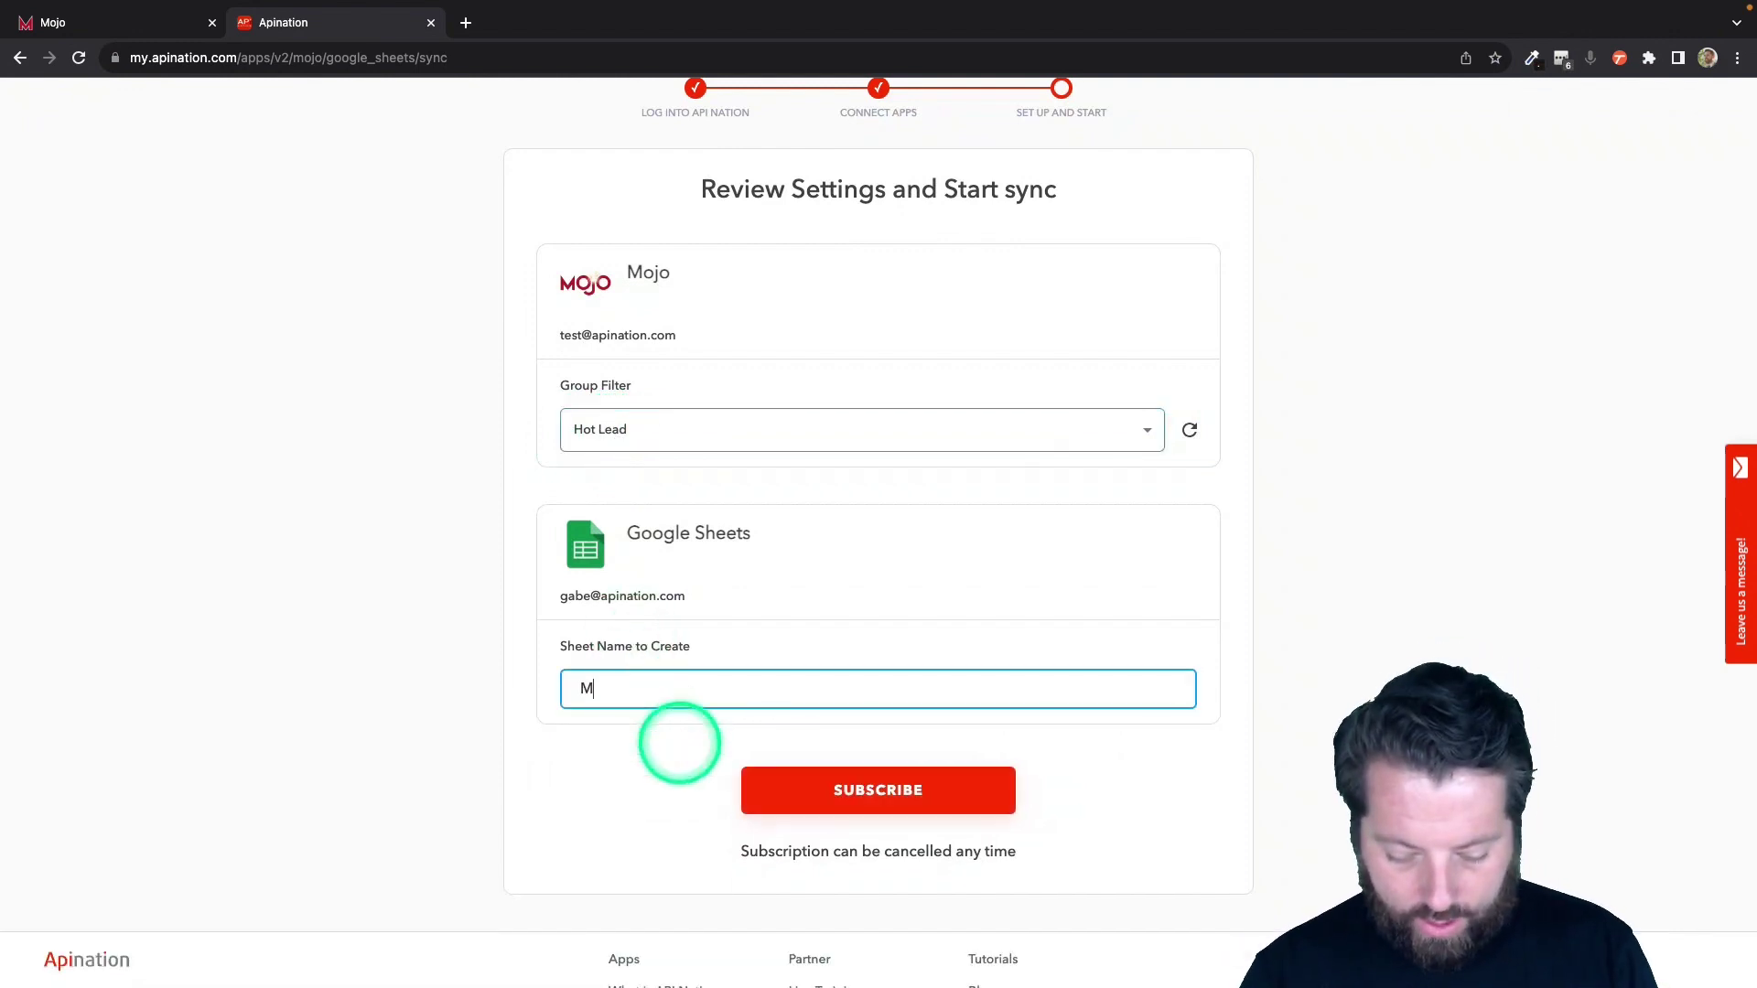
text(ojo Hot Leads)
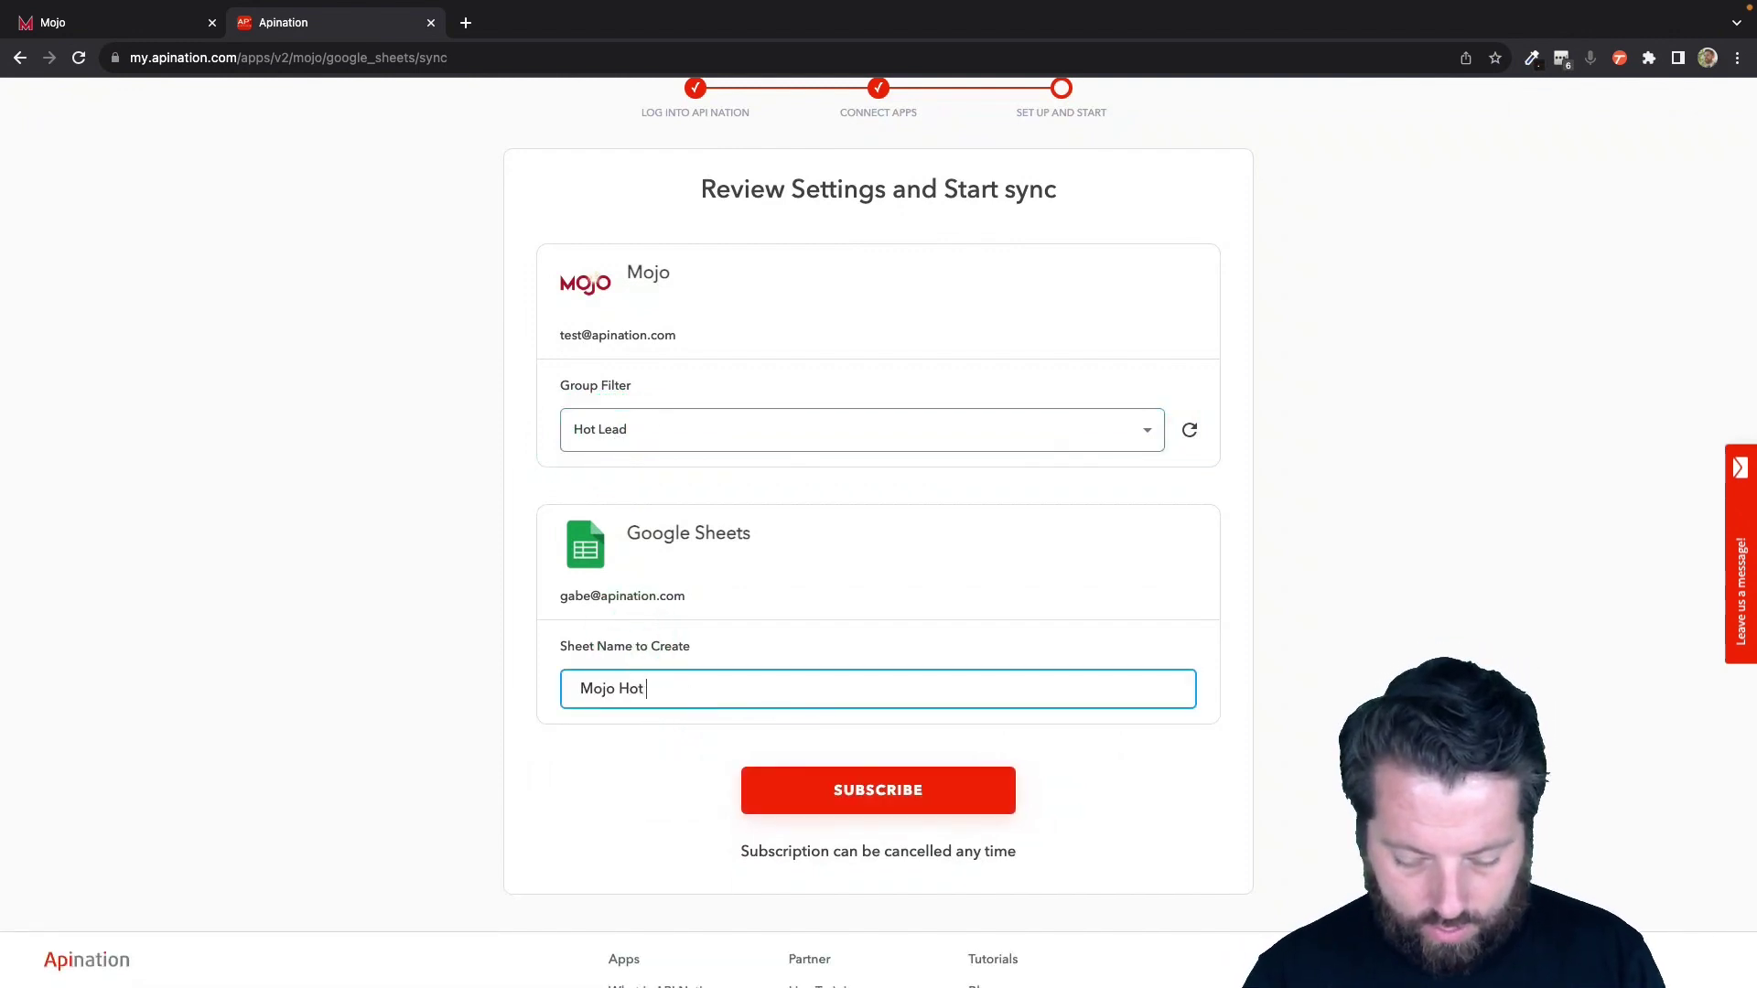
click(912, 792)
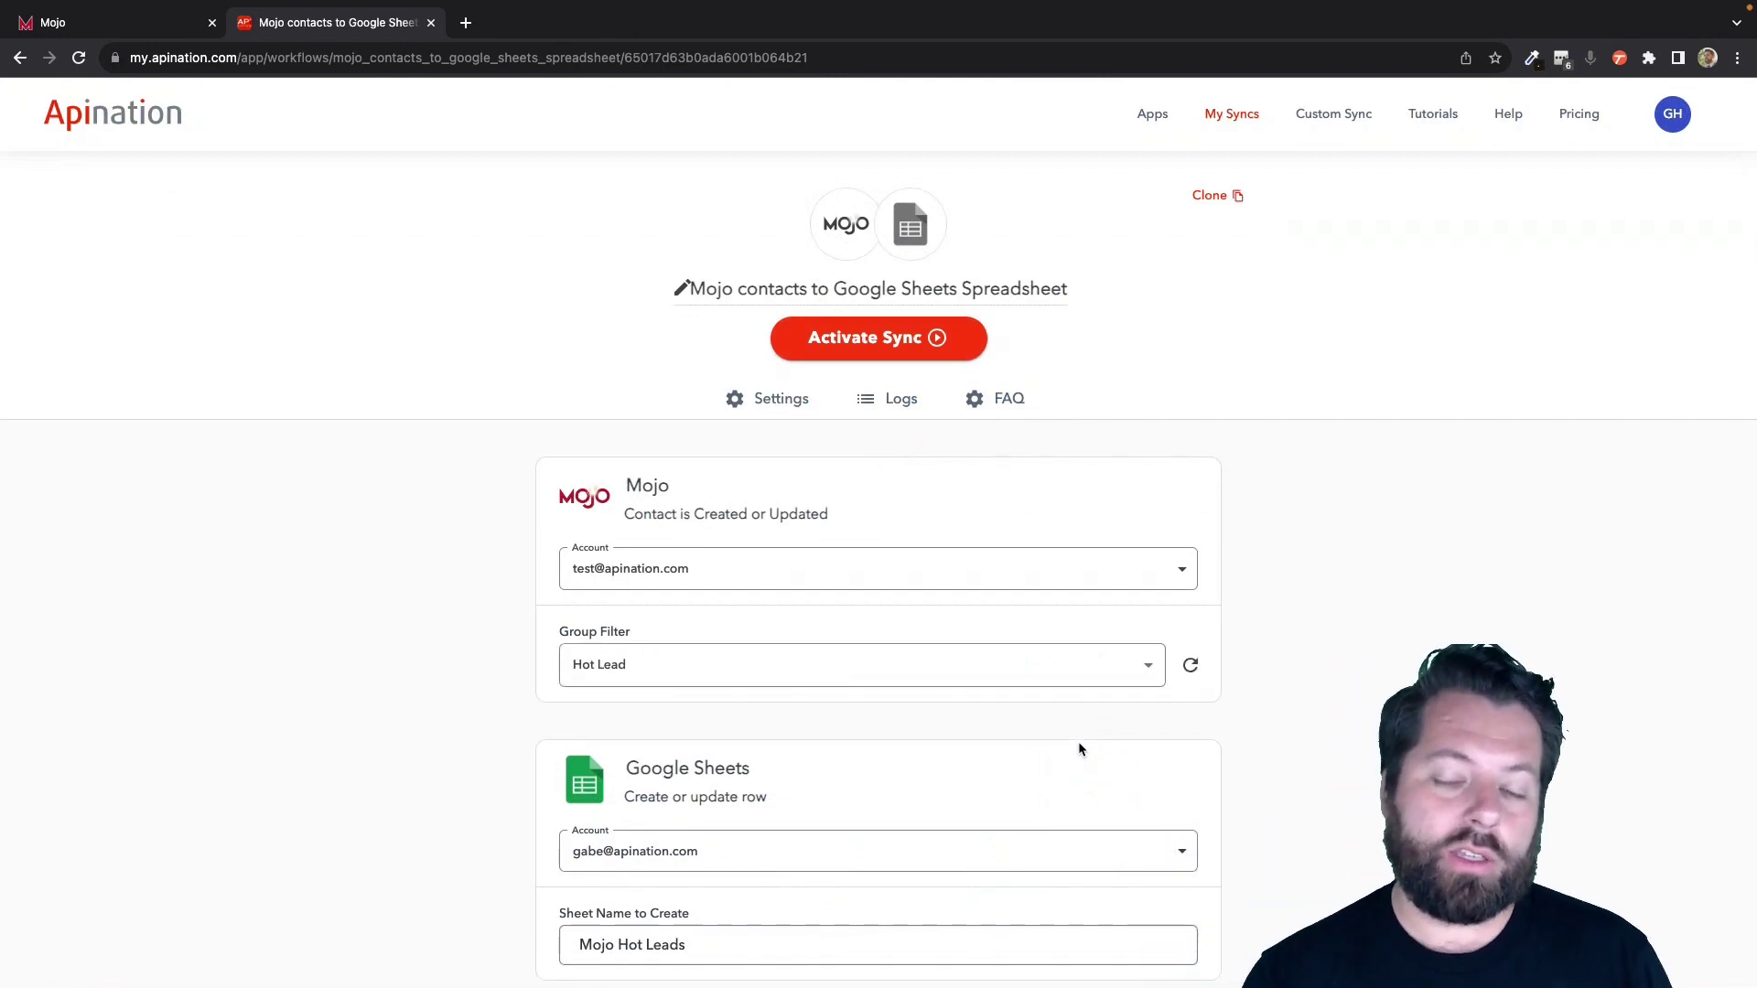
scroll(493, 839, down, 2)
Review the sheet name, filter fields and name mappings unchanged, then activate the Hot Lead sync
click(598, 785)
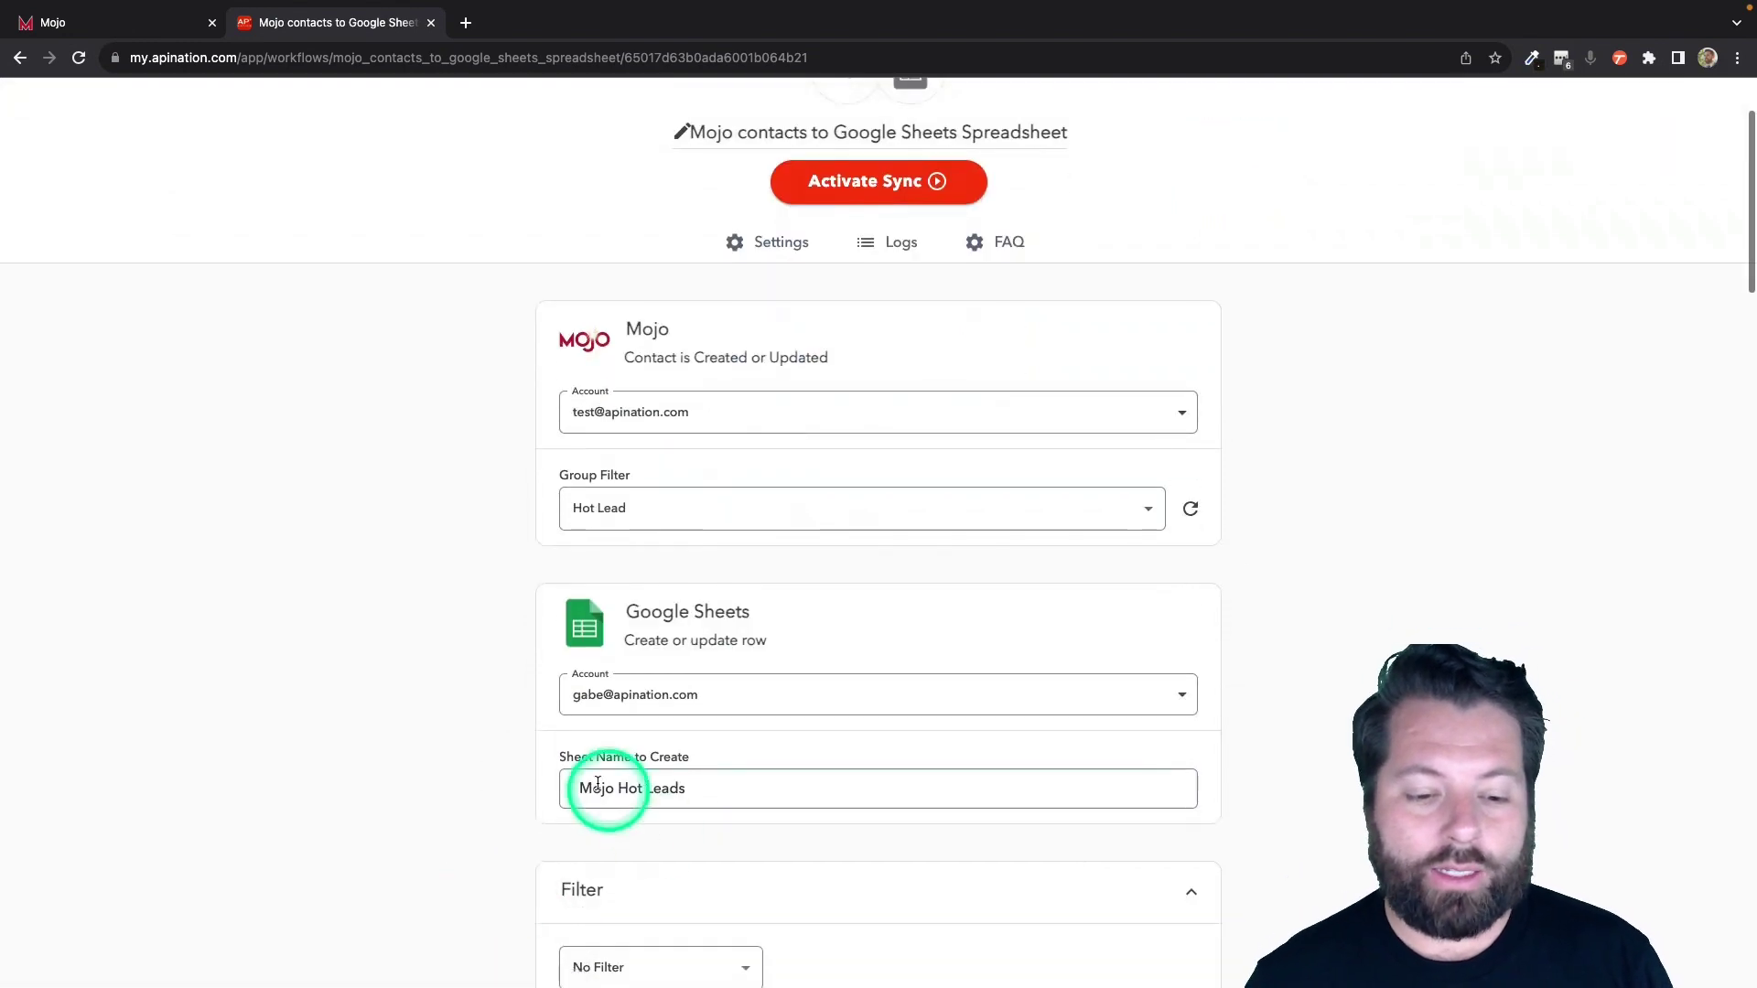
click(671, 803)
scroll(671, 802, down, 1)
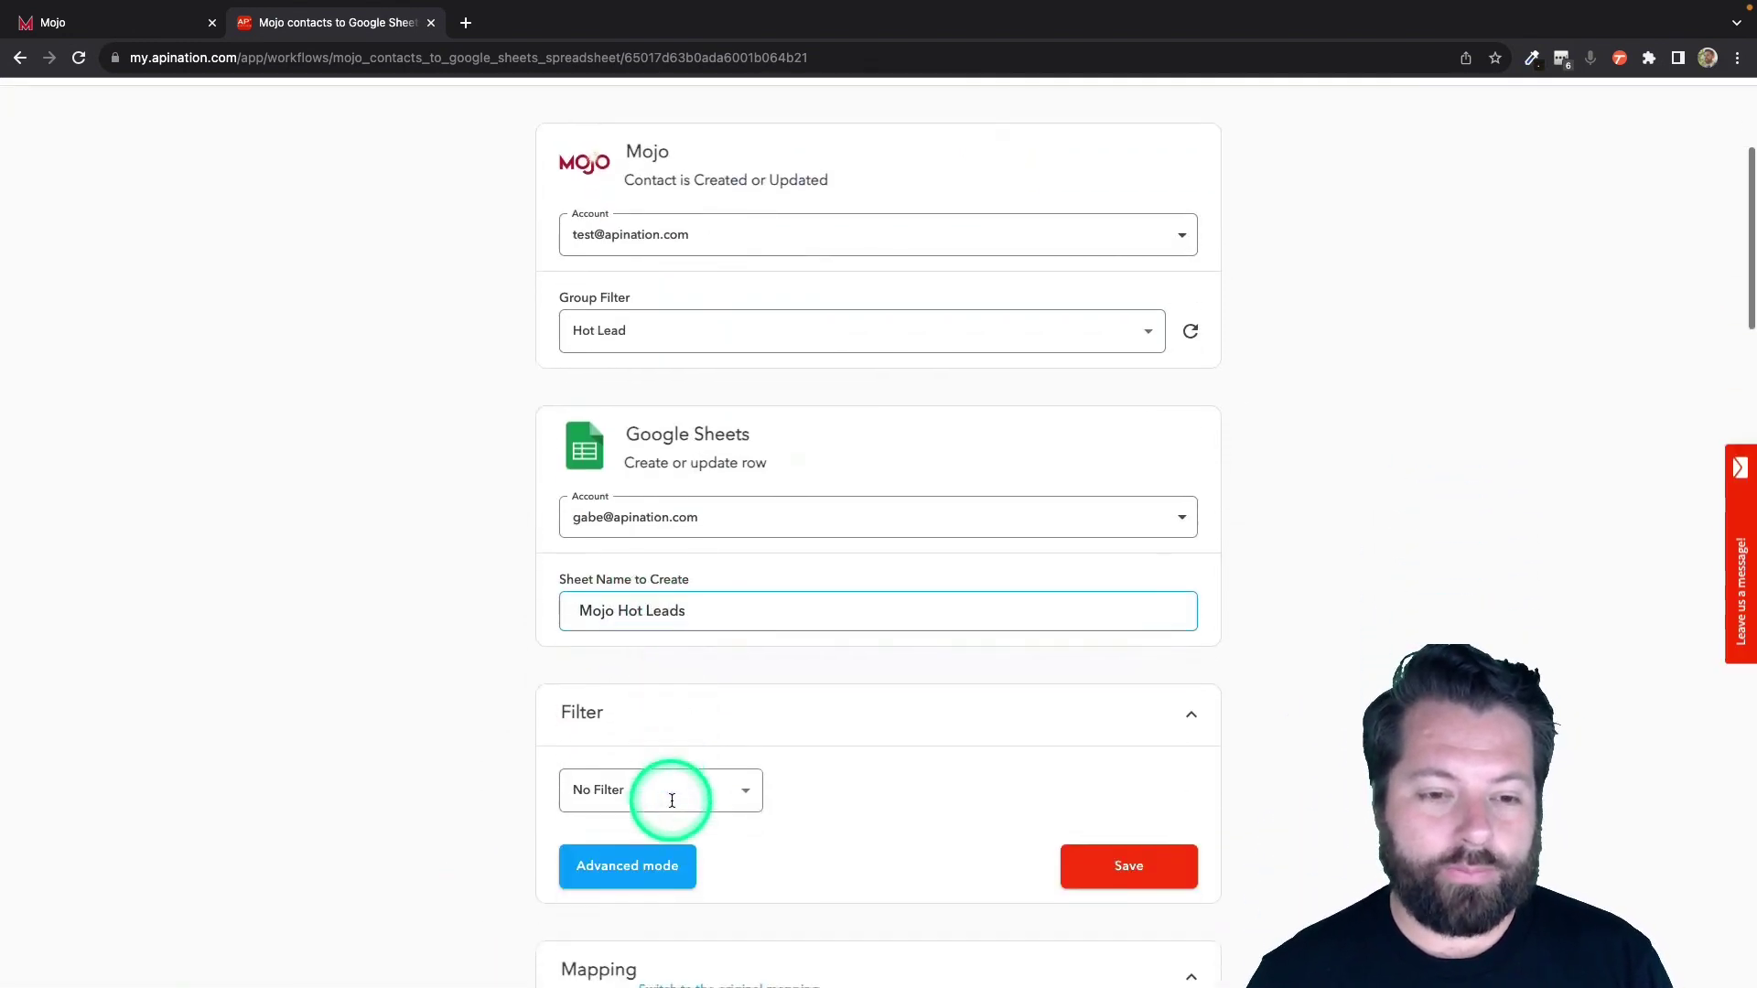
scroll(671, 802, down, 1)
scroll(672, 801, down, 1)
scroll(672, 799, down, 1)
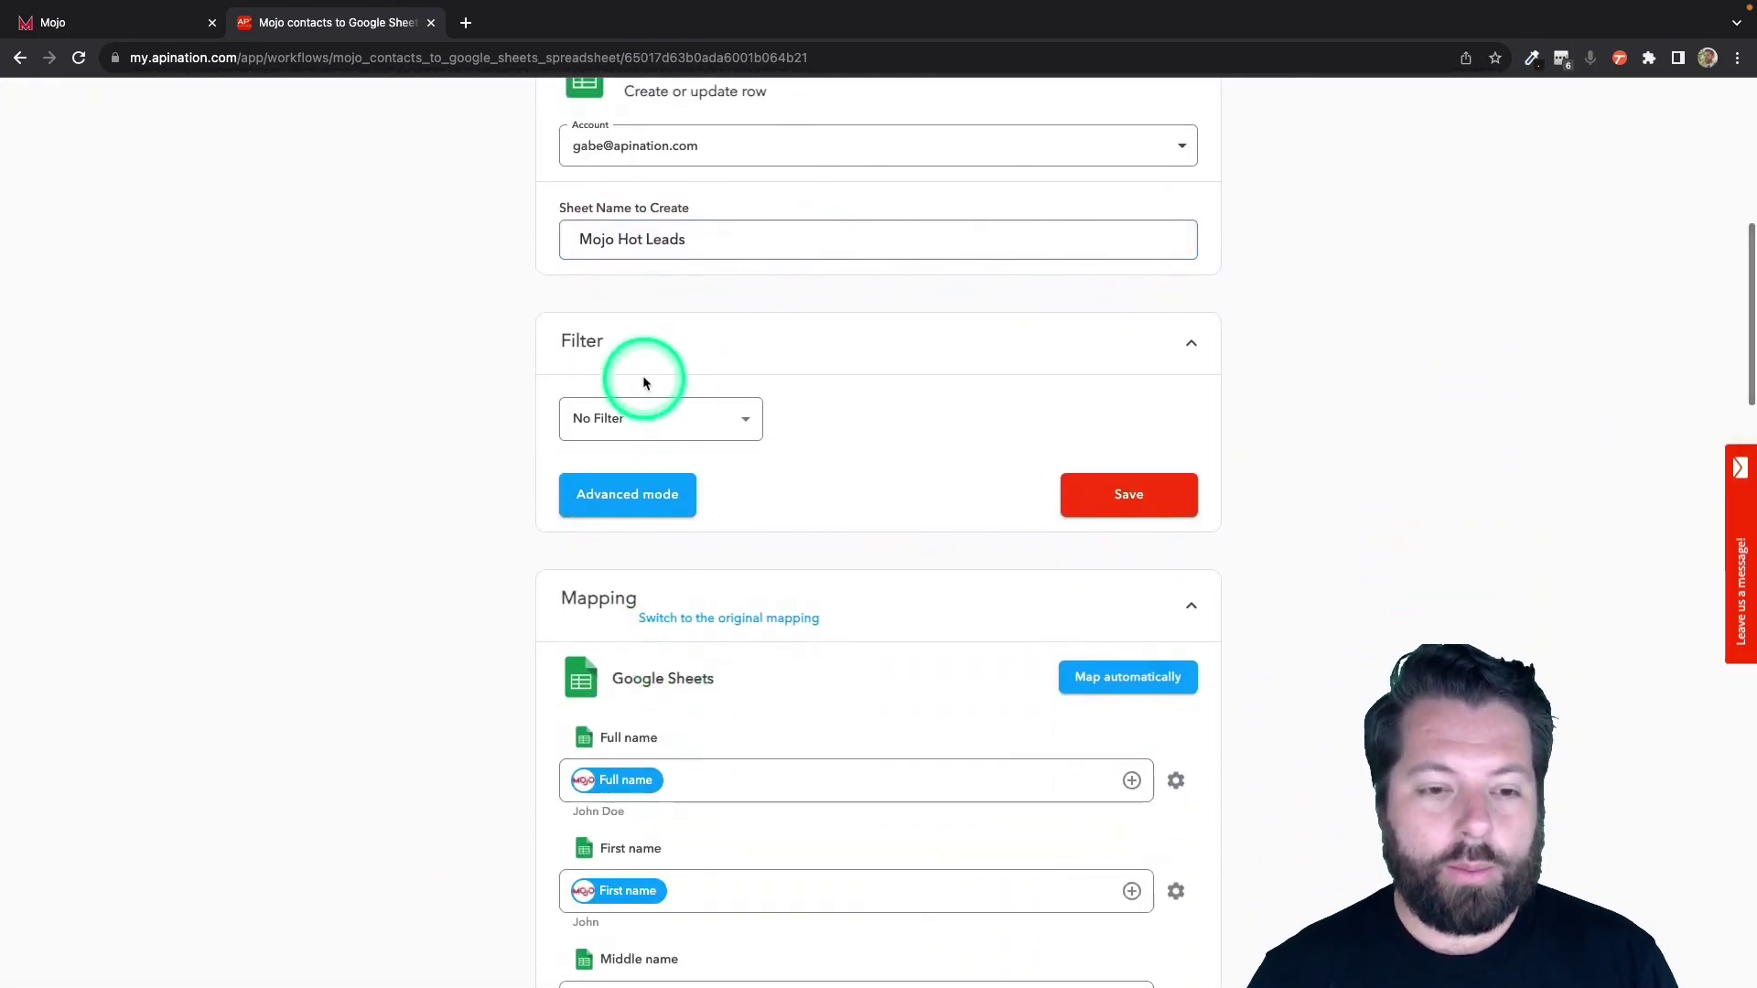
click(733, 425)
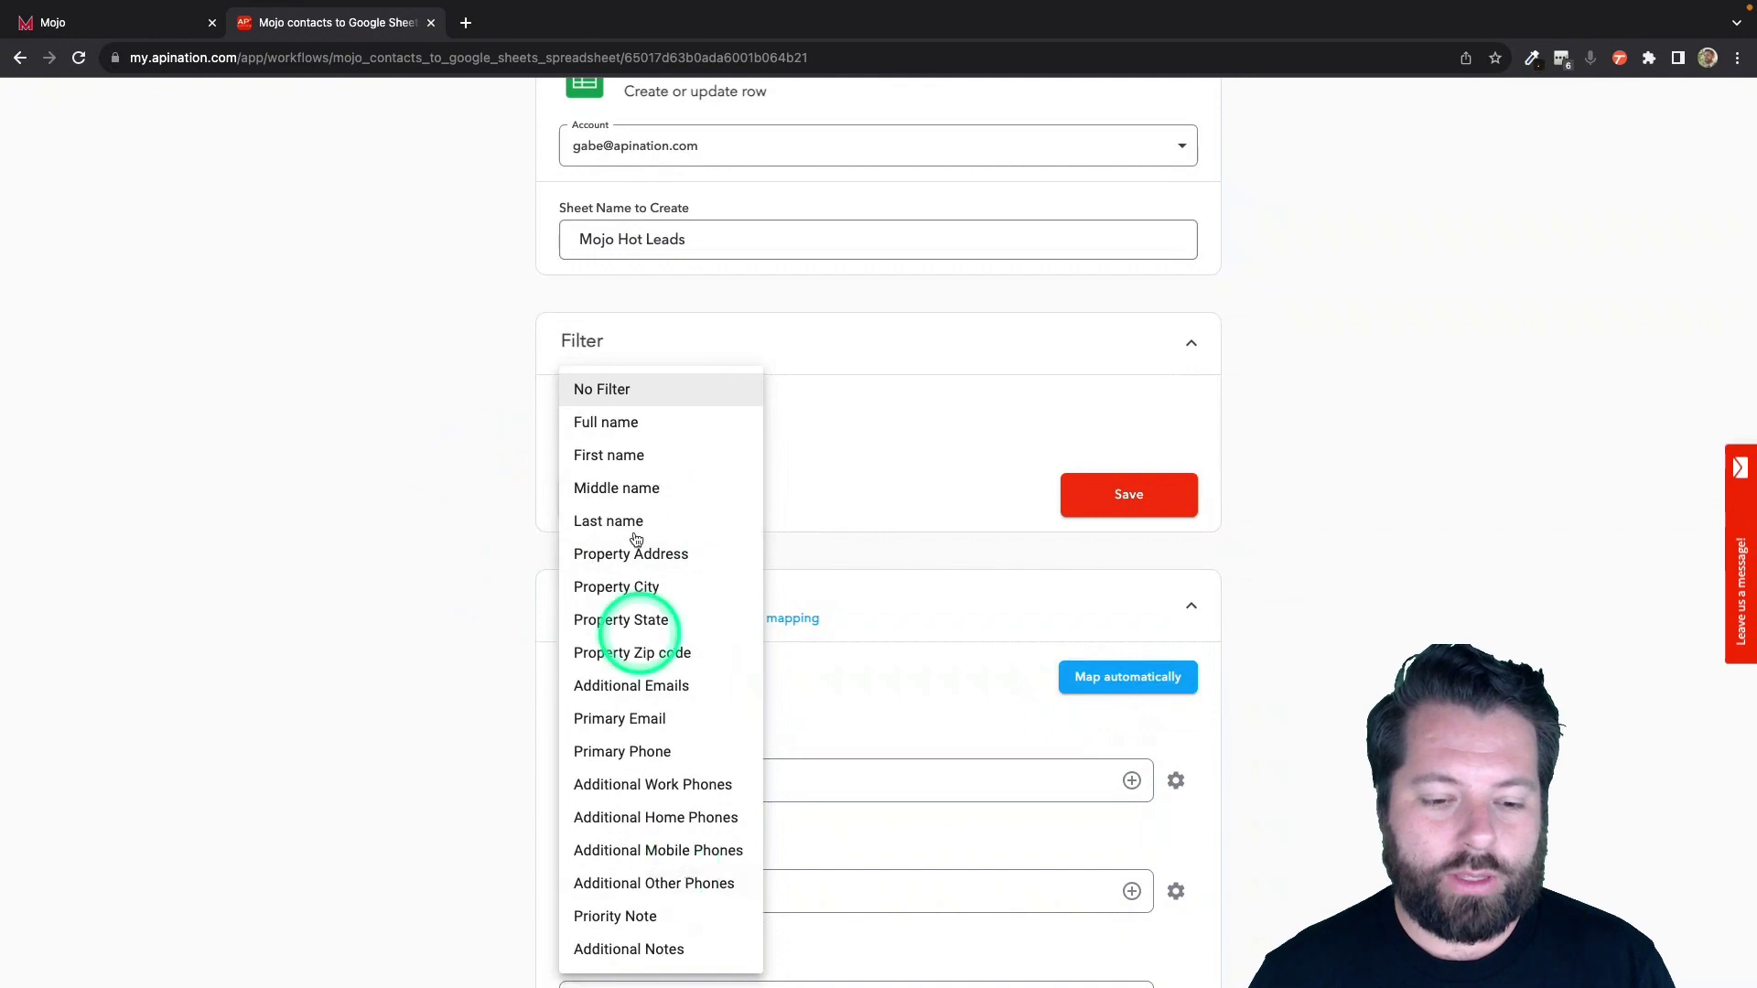
click(498, 648)
scroll(499, 648, down, 3)
click(629, 495)
click(614, 584)
click(569, 725)
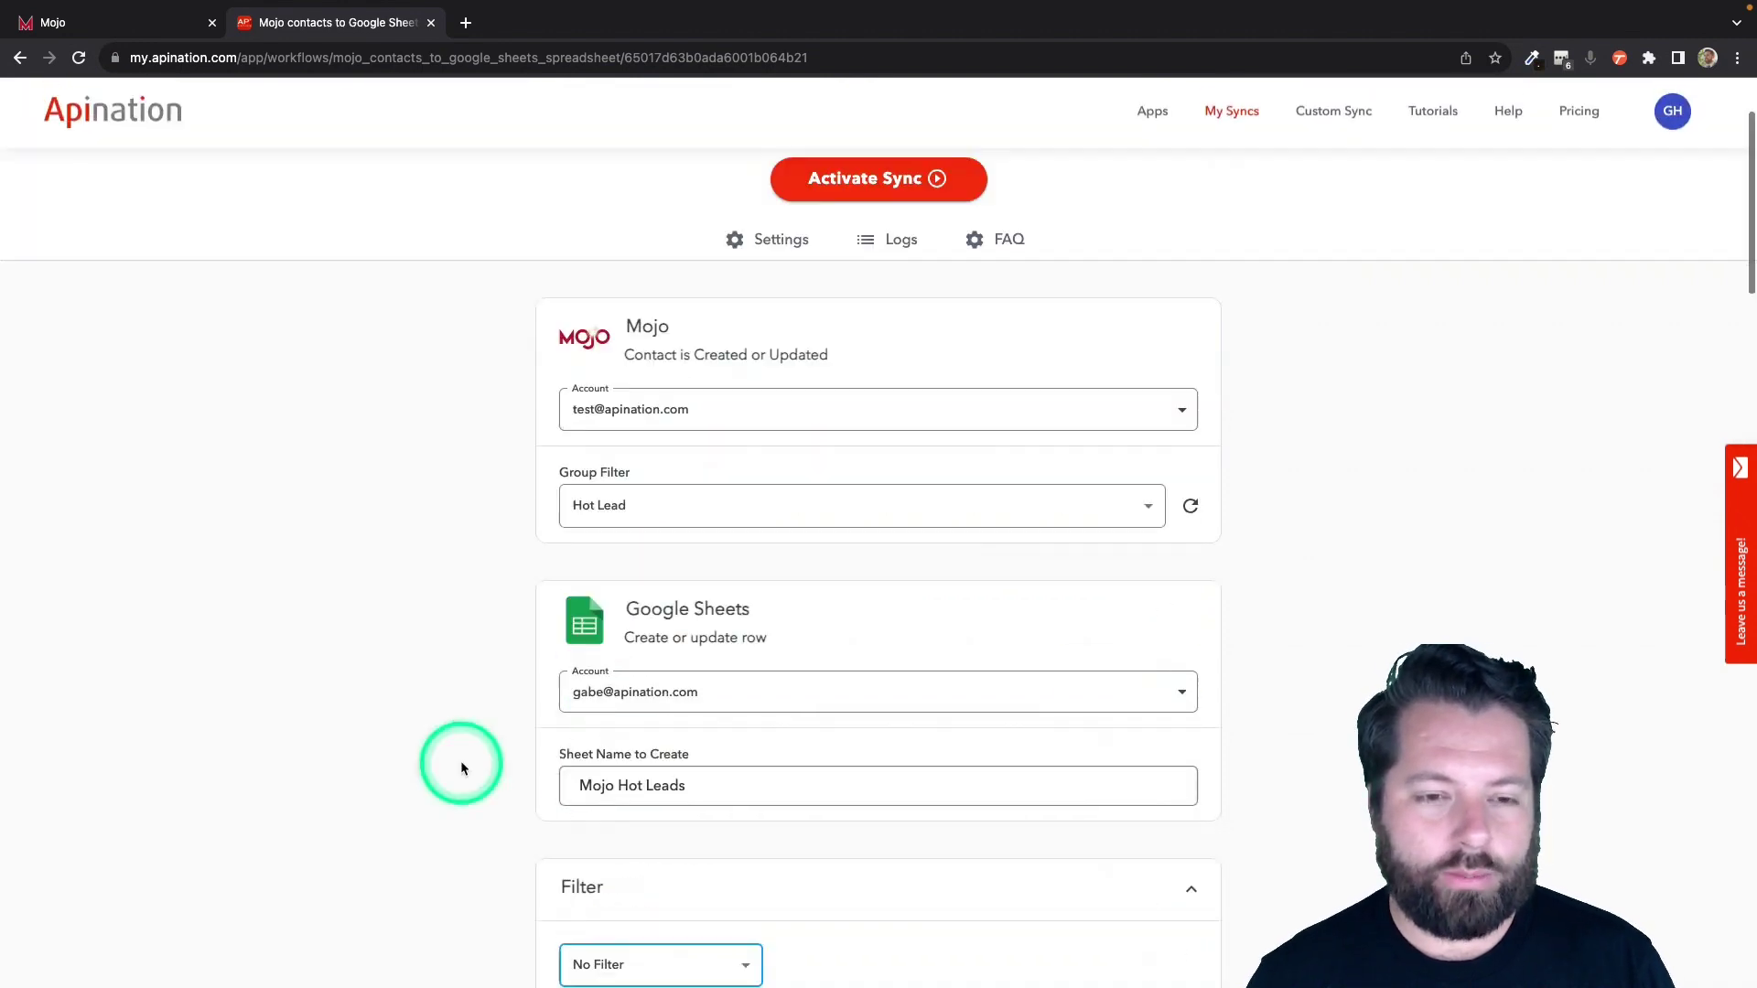
click(876, 334)
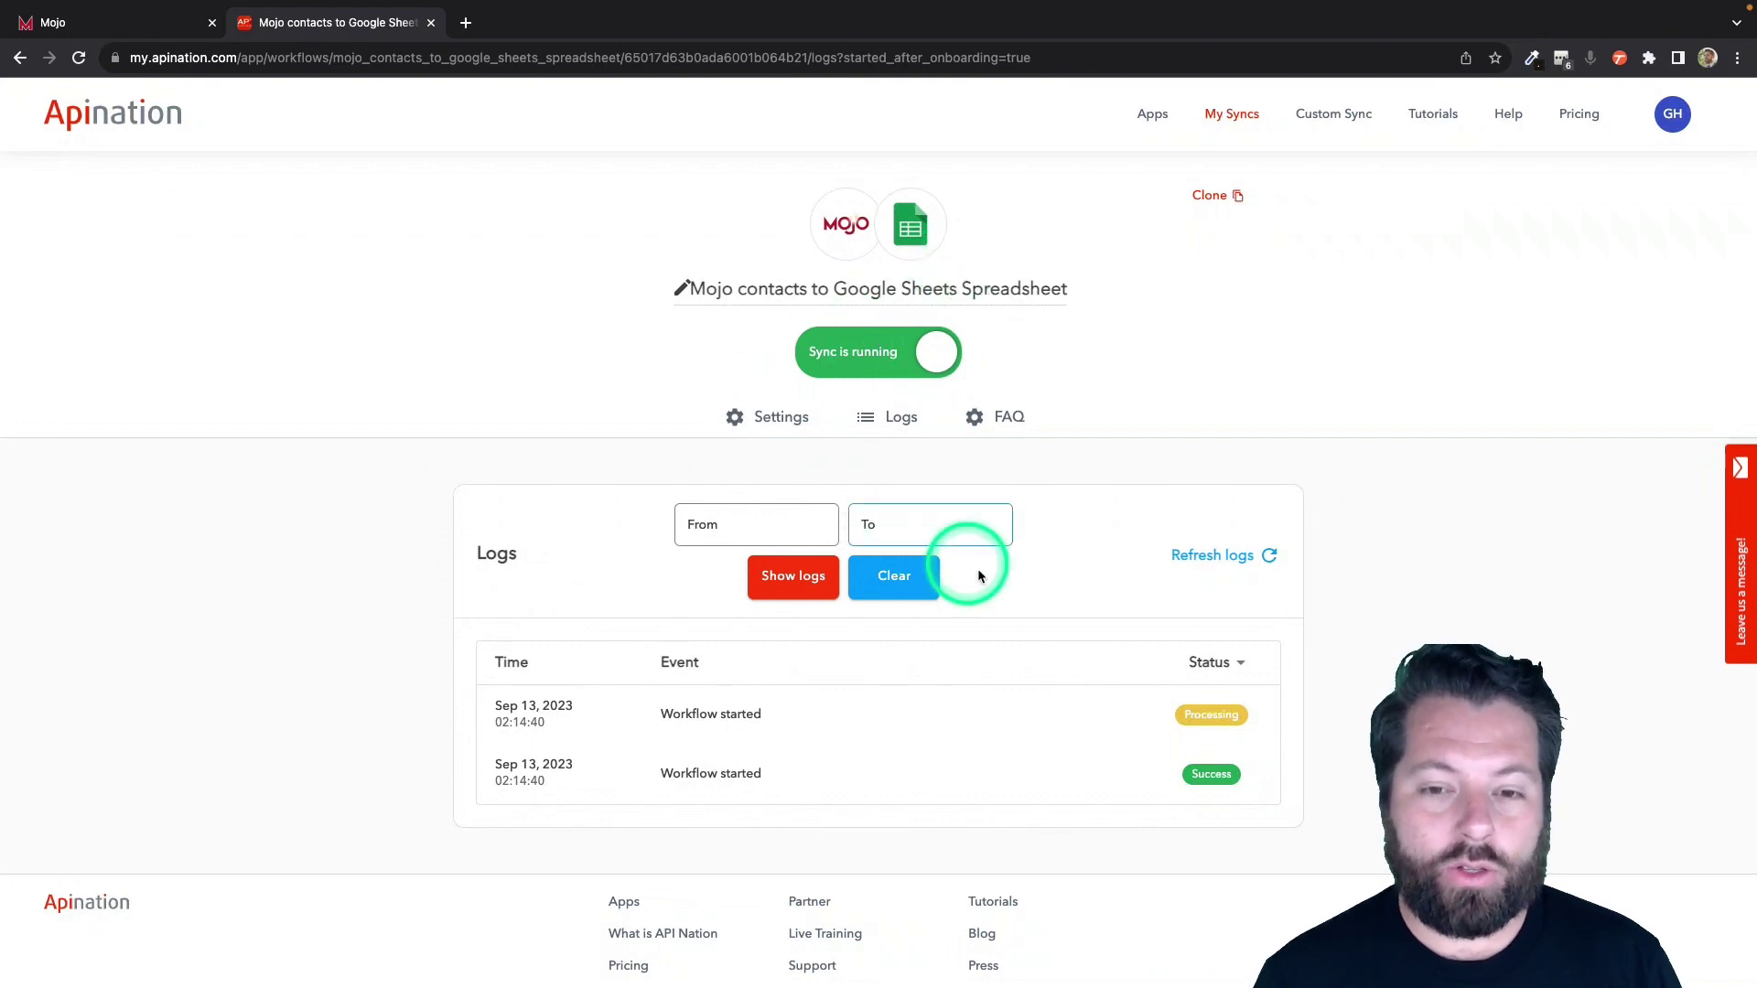
Clone the workflow and switch its Group Filter from Hot Lead to All
click(1215, 196)
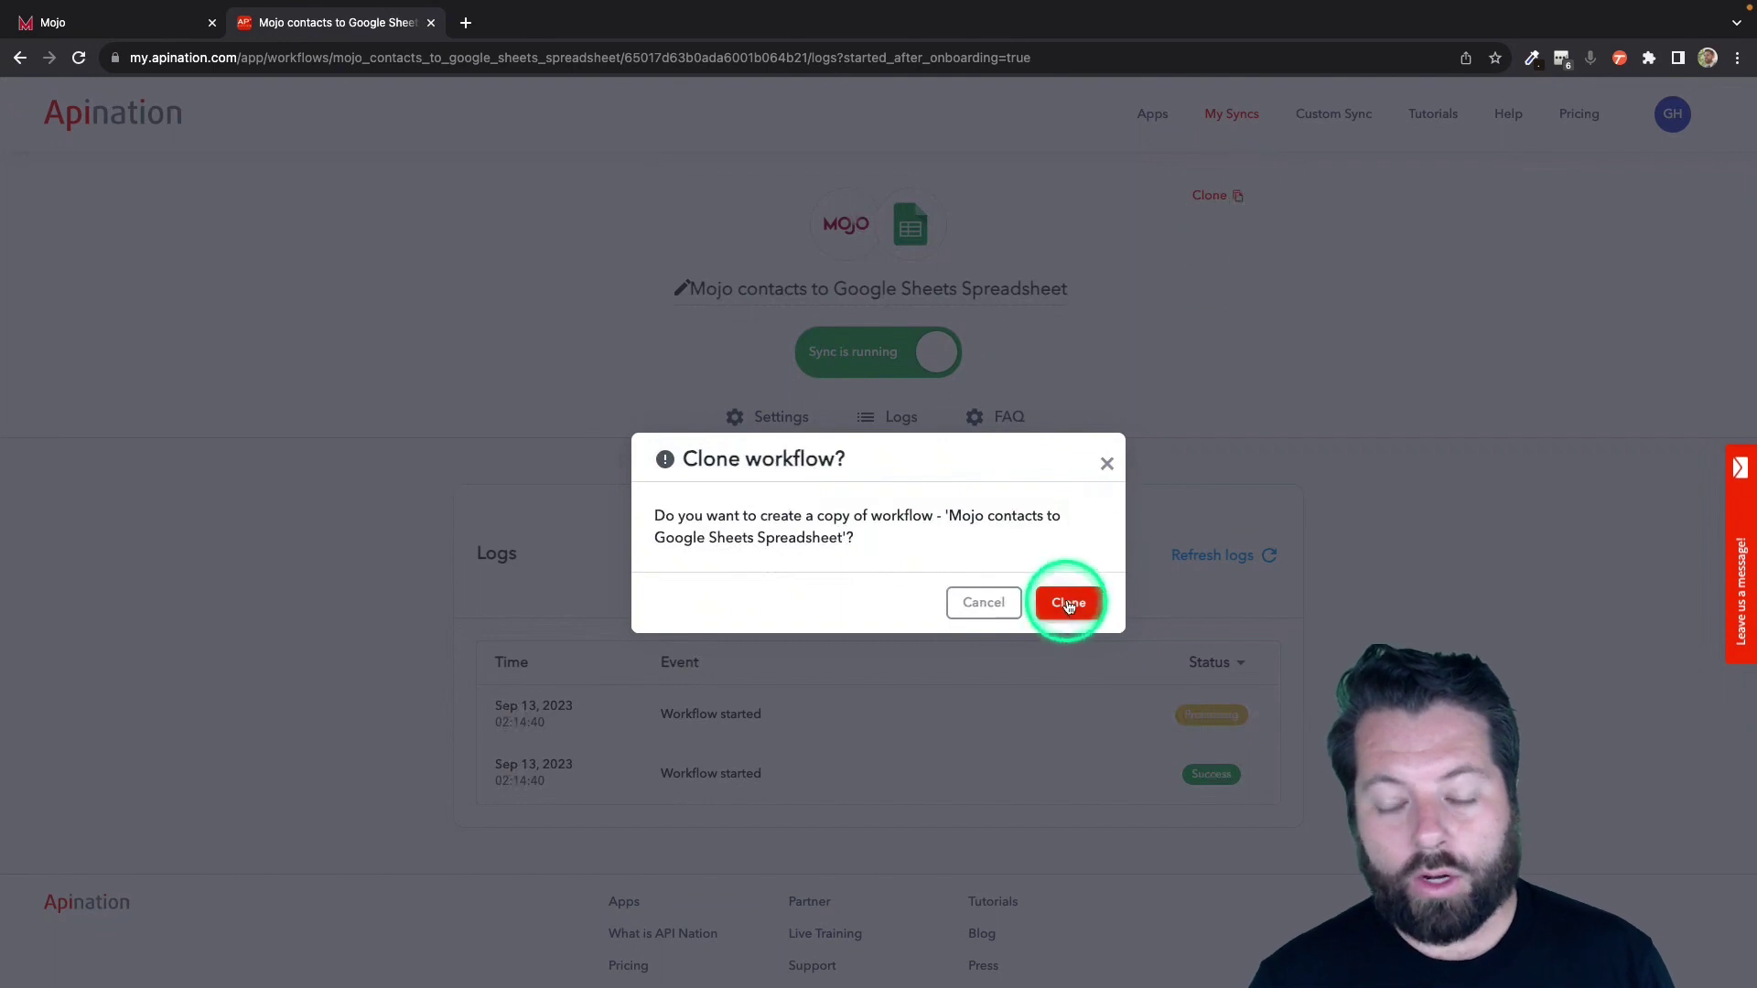
click(1069, 604)
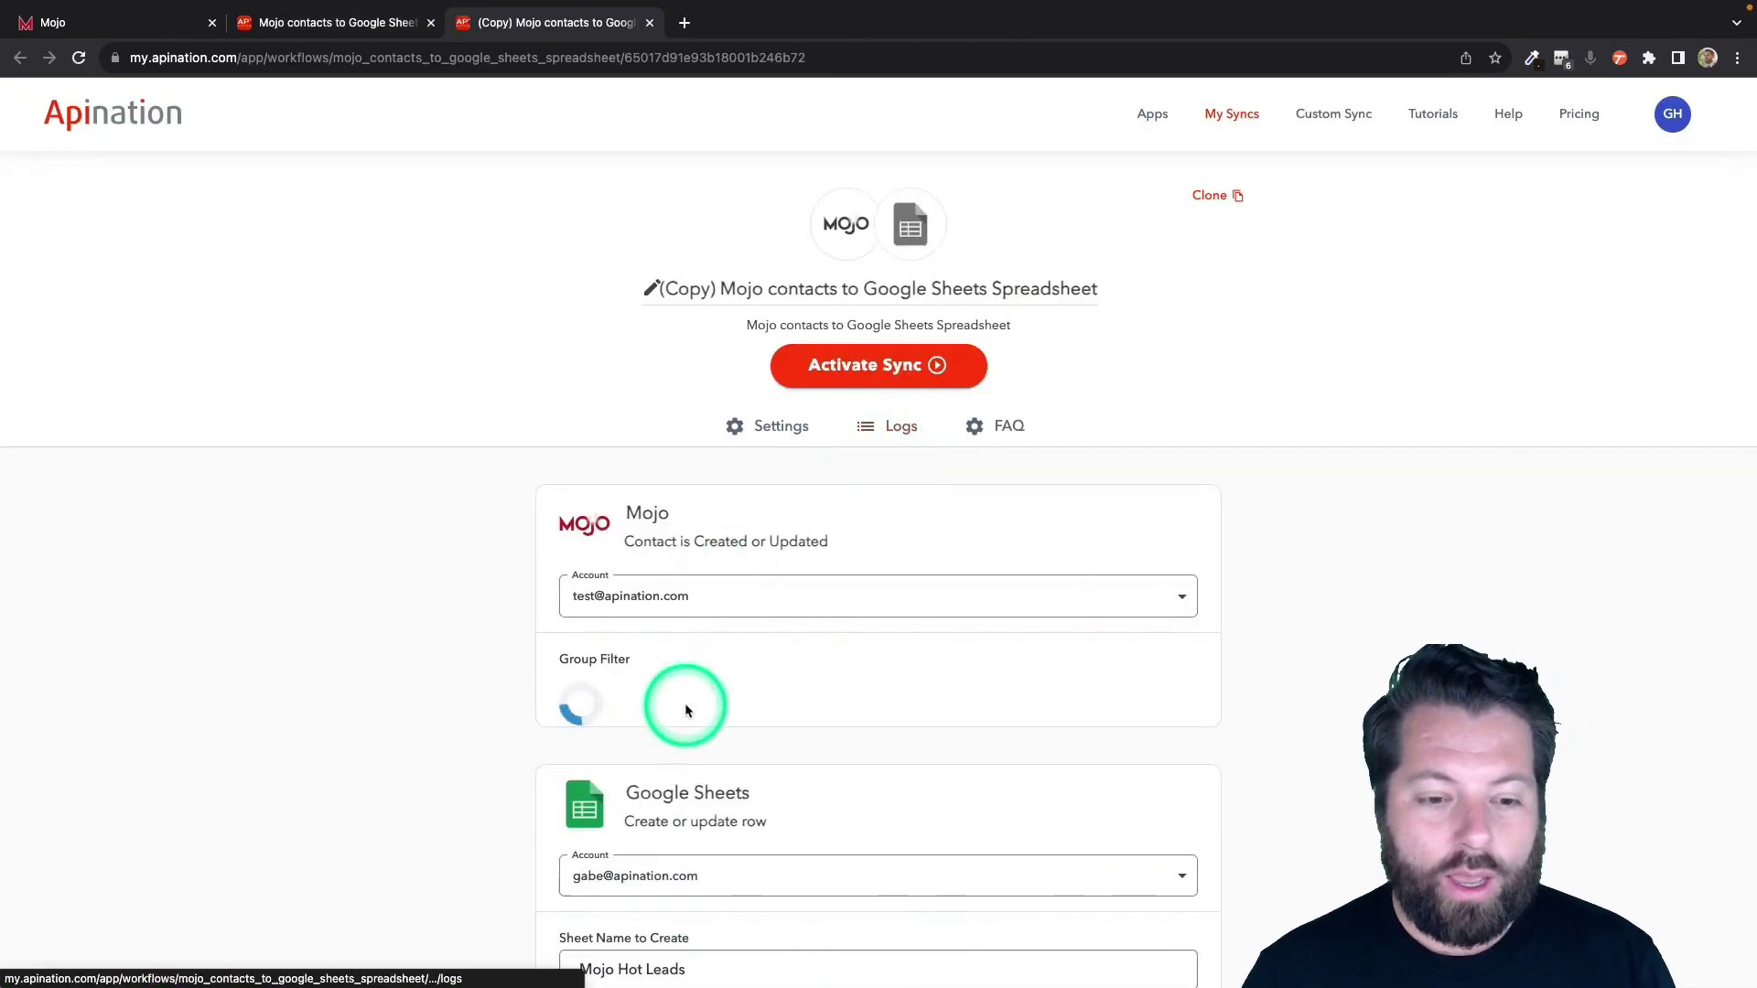
scroll(550, 714, down, 2)
click(649, 475)
click(591, 233)
click(592, 182)
click(513, 287)
scroll(466, 550, down, 2)
Rename the target sheet to Mojo All Leads and activate the copied sync
click(706, 564)
drag(705, 563, 564, 565)
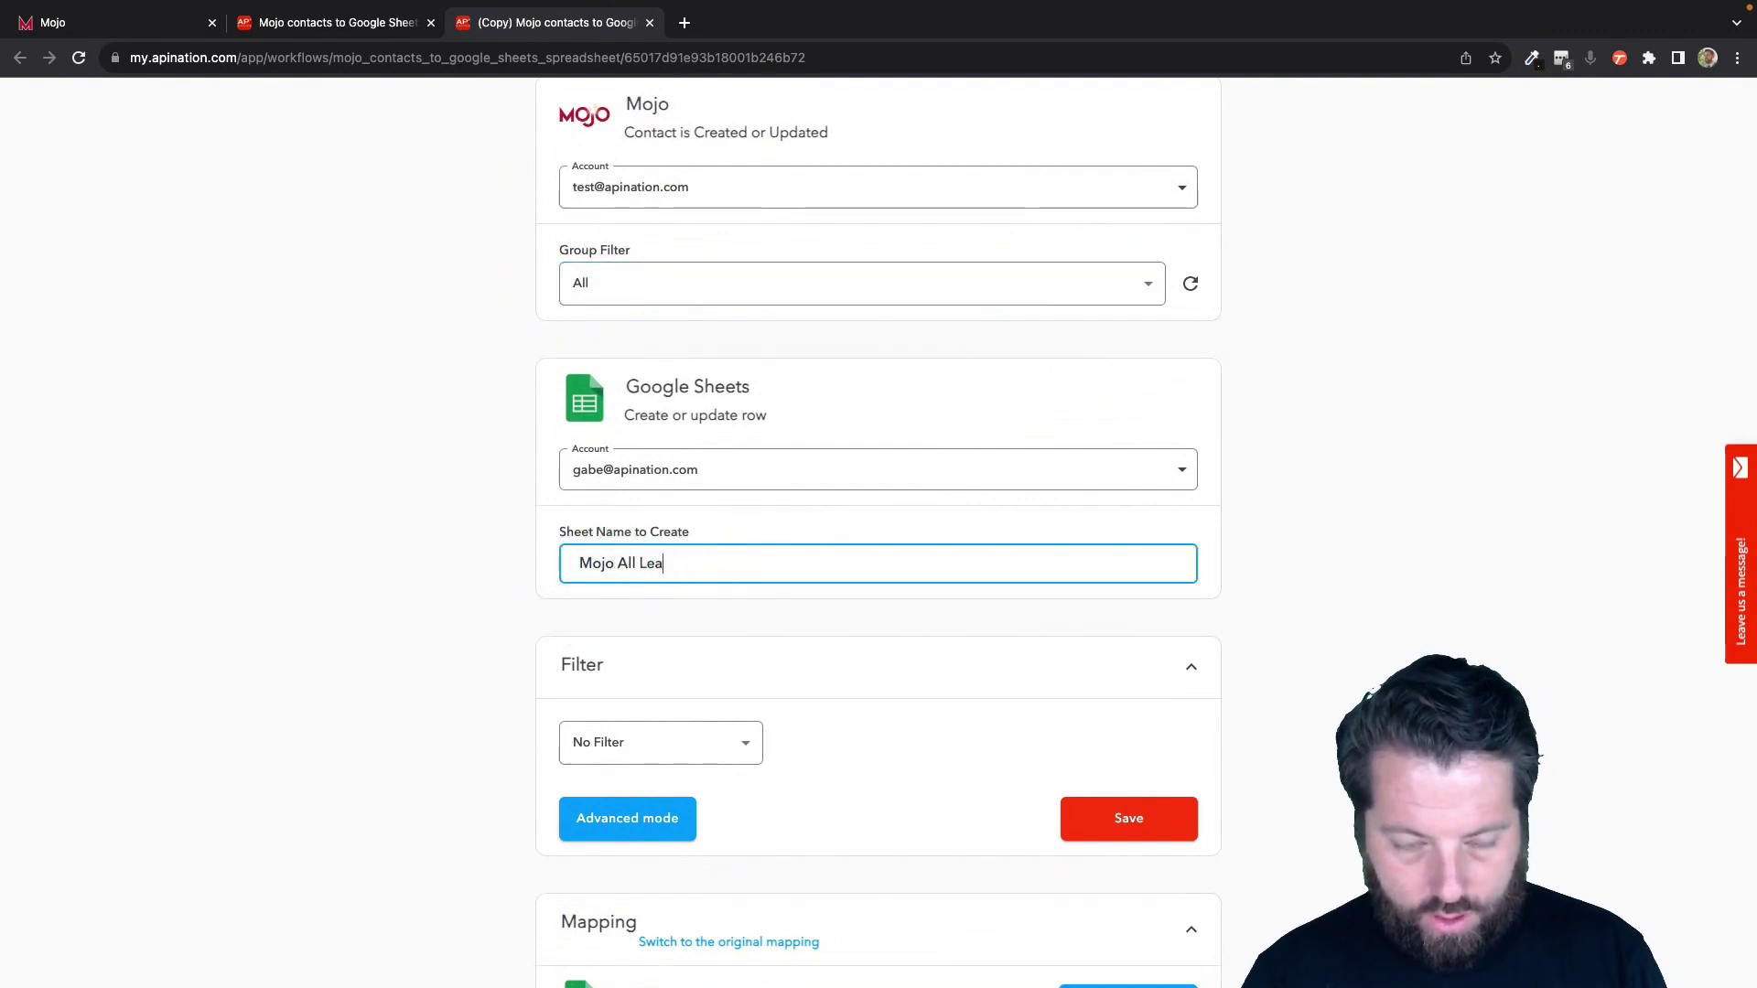
click(460, 708)
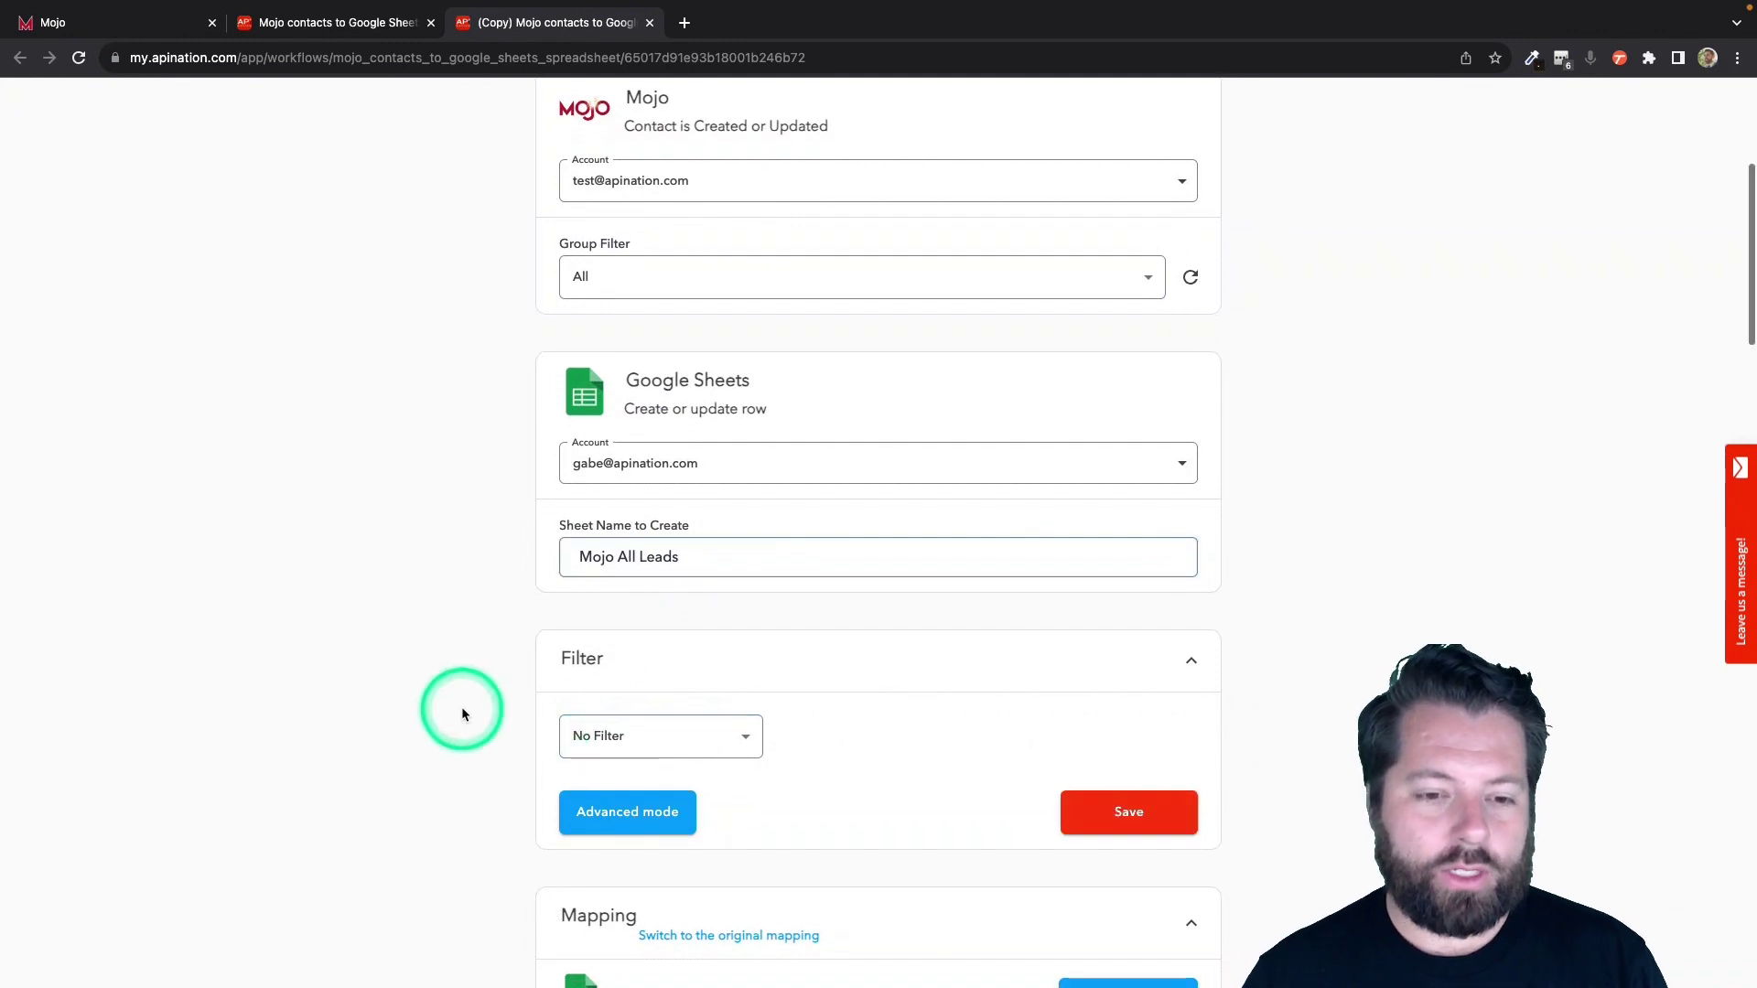
scroll(461, 708, up, 5)
click(892, 369)
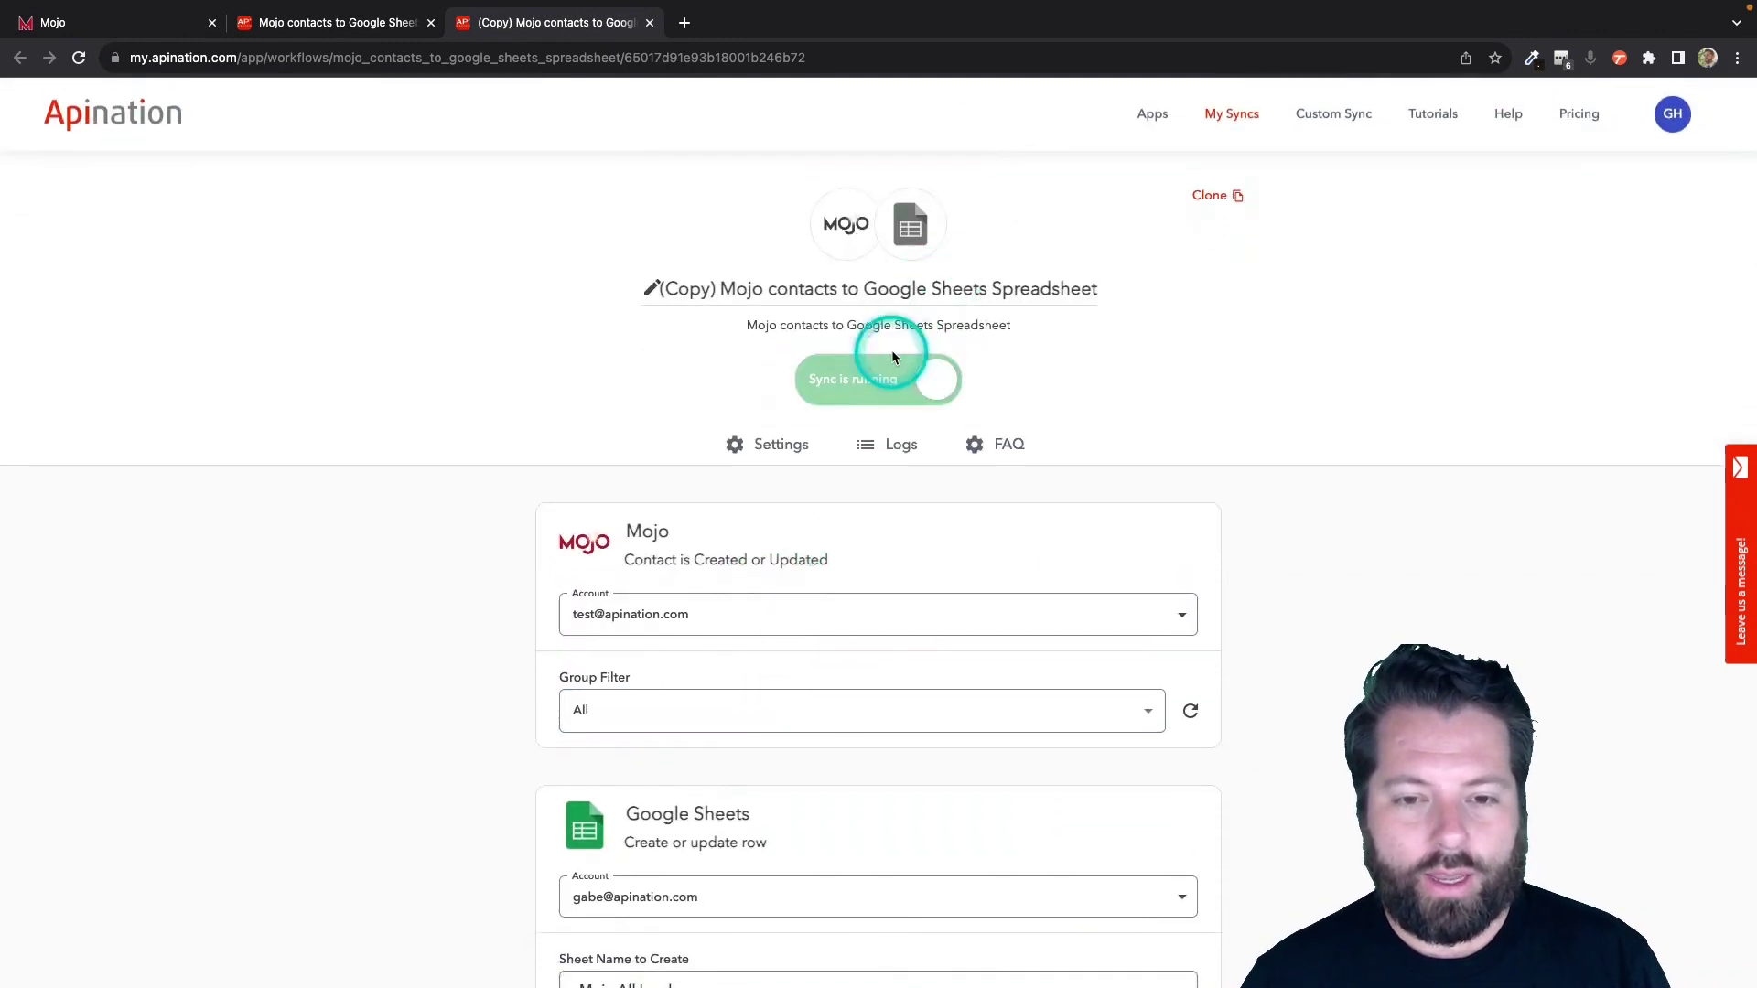
Clone the All sync and change its Group Filter to the recruits group
click(1220, 204)
click(1078, 618)
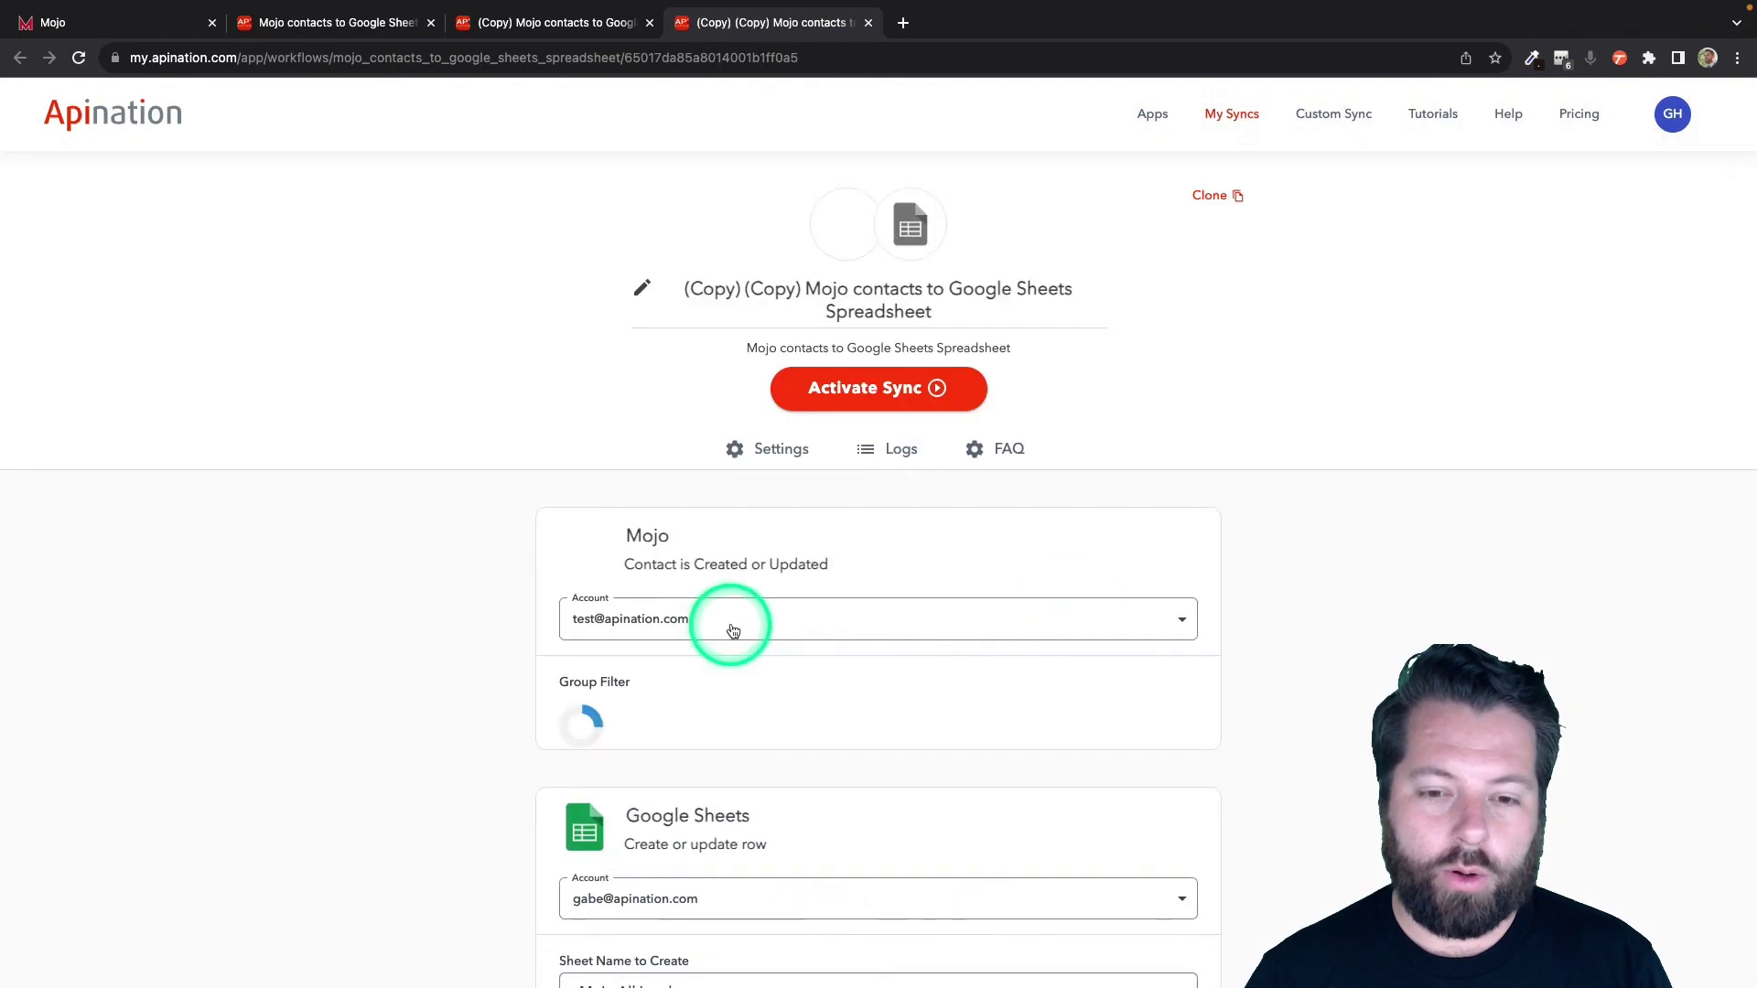
scroll(728, 627, down, 1)
scroll(695, 635, down, 1)
scroll(680, 587, down, 2)
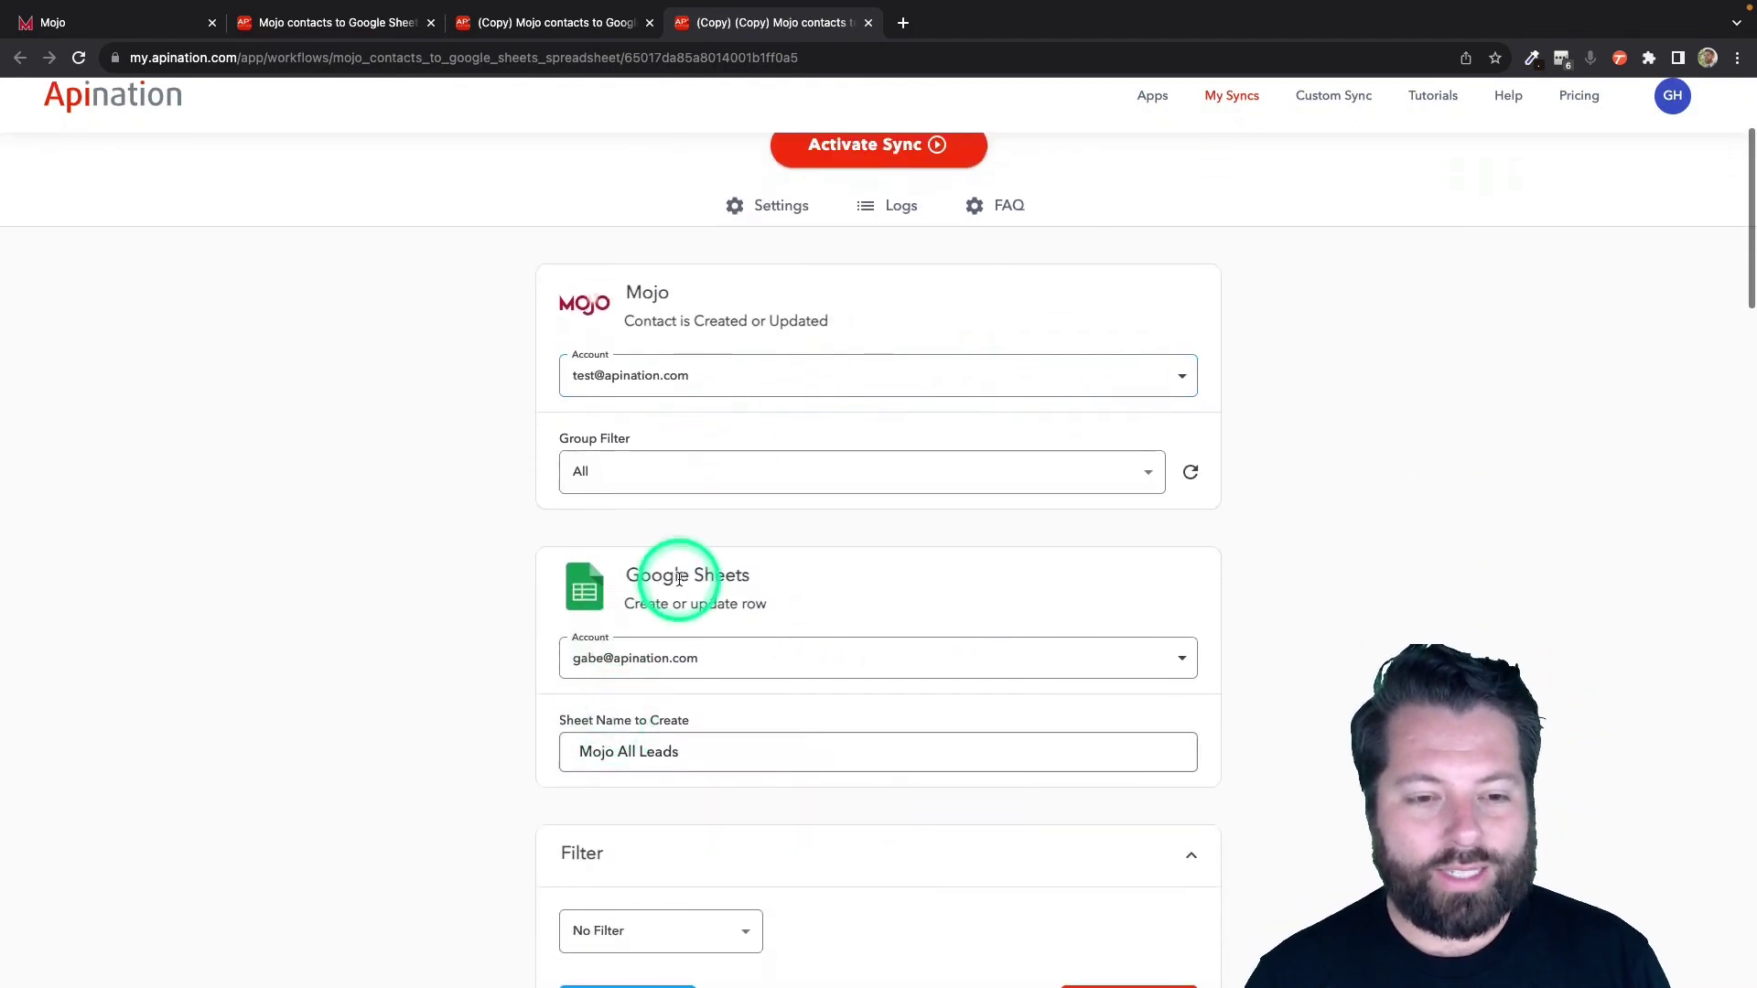
click(678, 470)
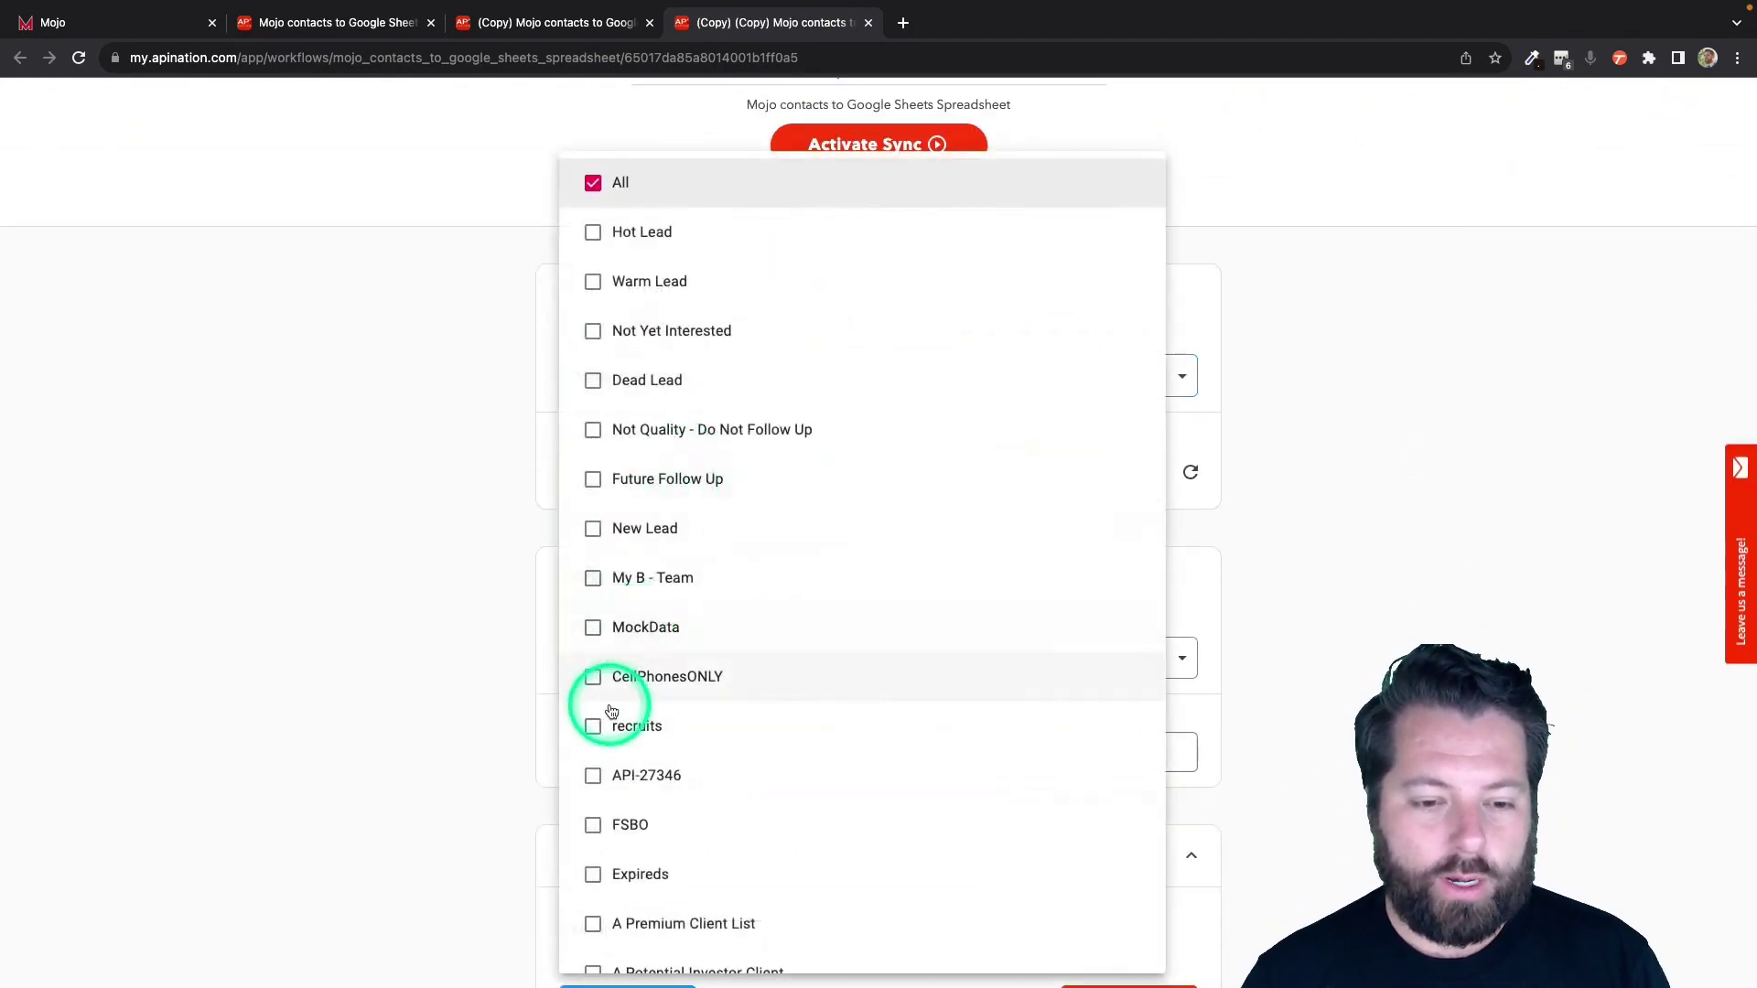
click(592, 725)
click(463, 631)
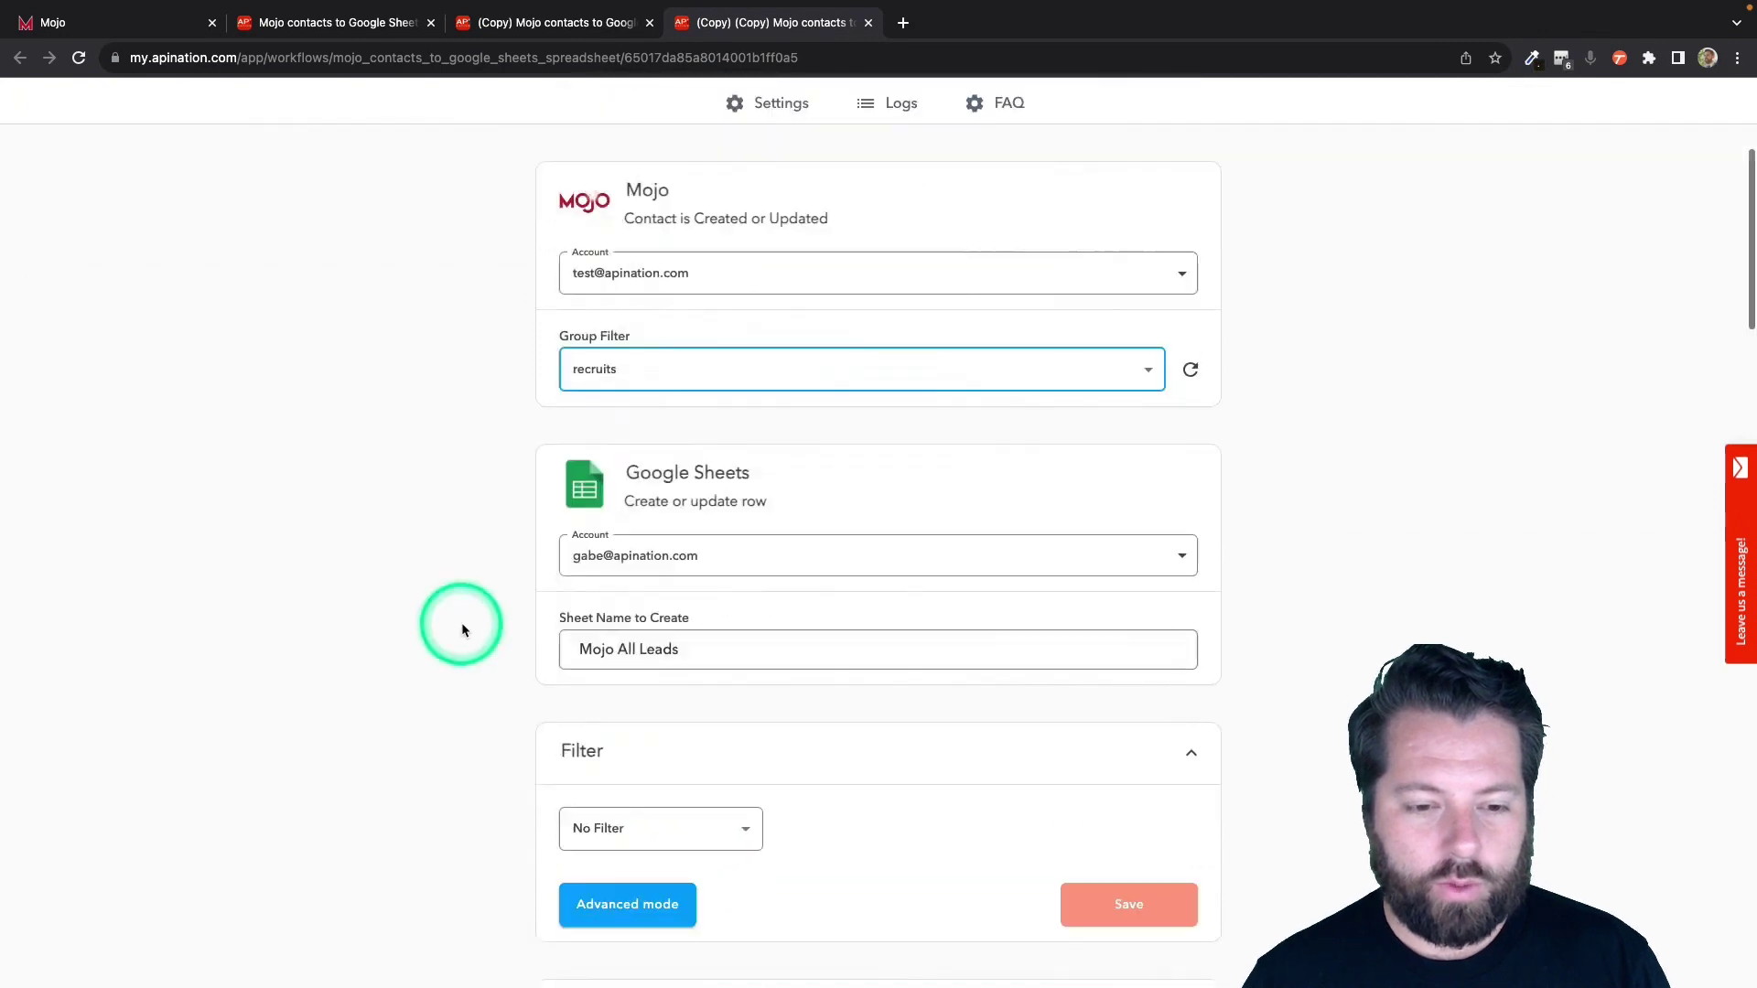
scroll(604, 621, down, 1)
Rename the target sheet to Mojo Recruits and activate the recruits sync
drag(618, 535, 796, 534)
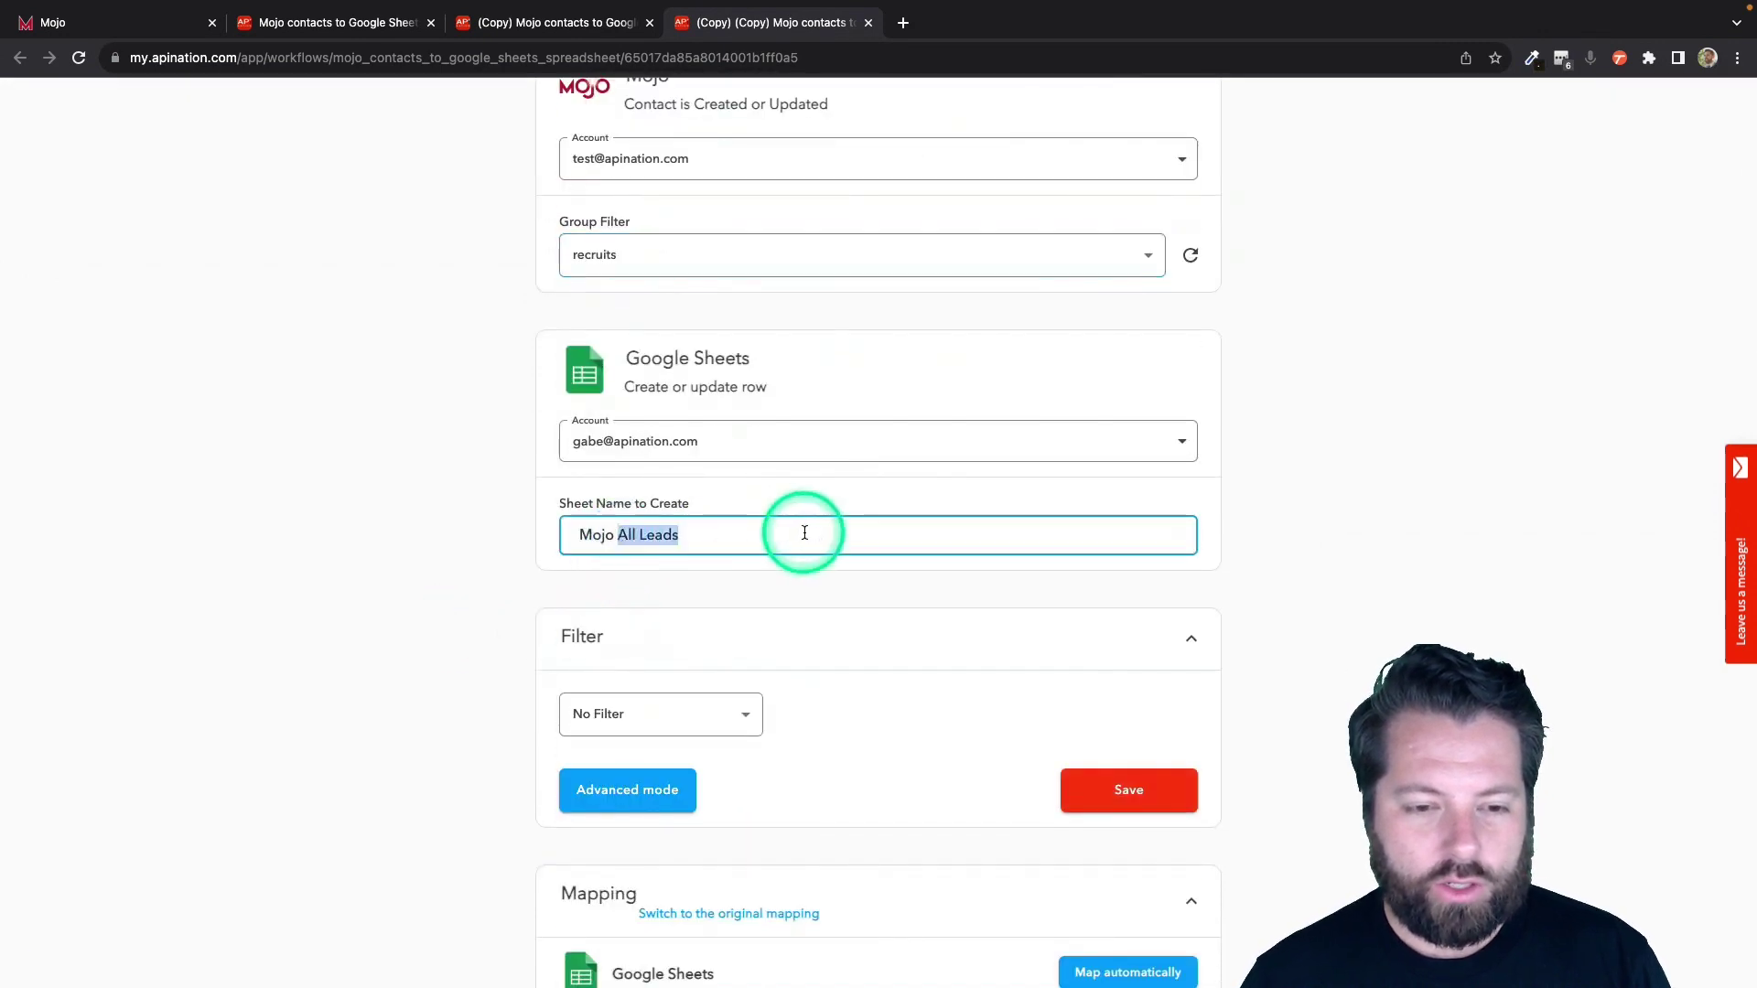
text(Mojo Recruits)
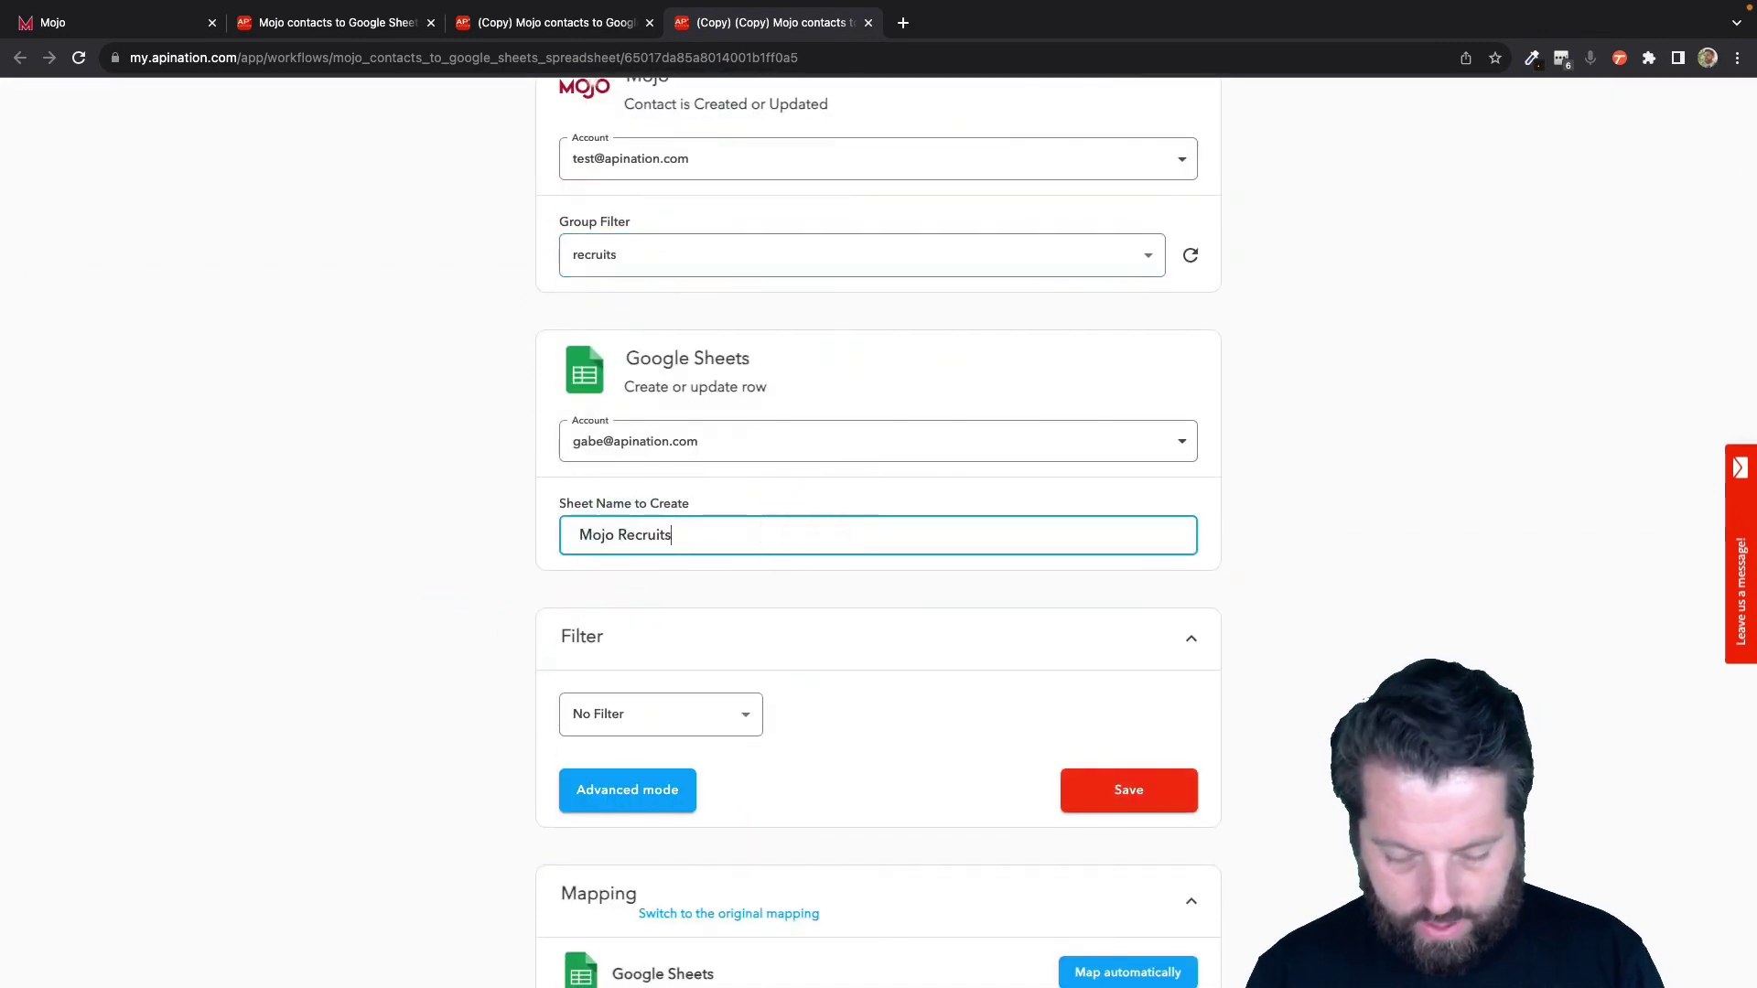
click(496, 584)
scroll(496, 584, up, 5)
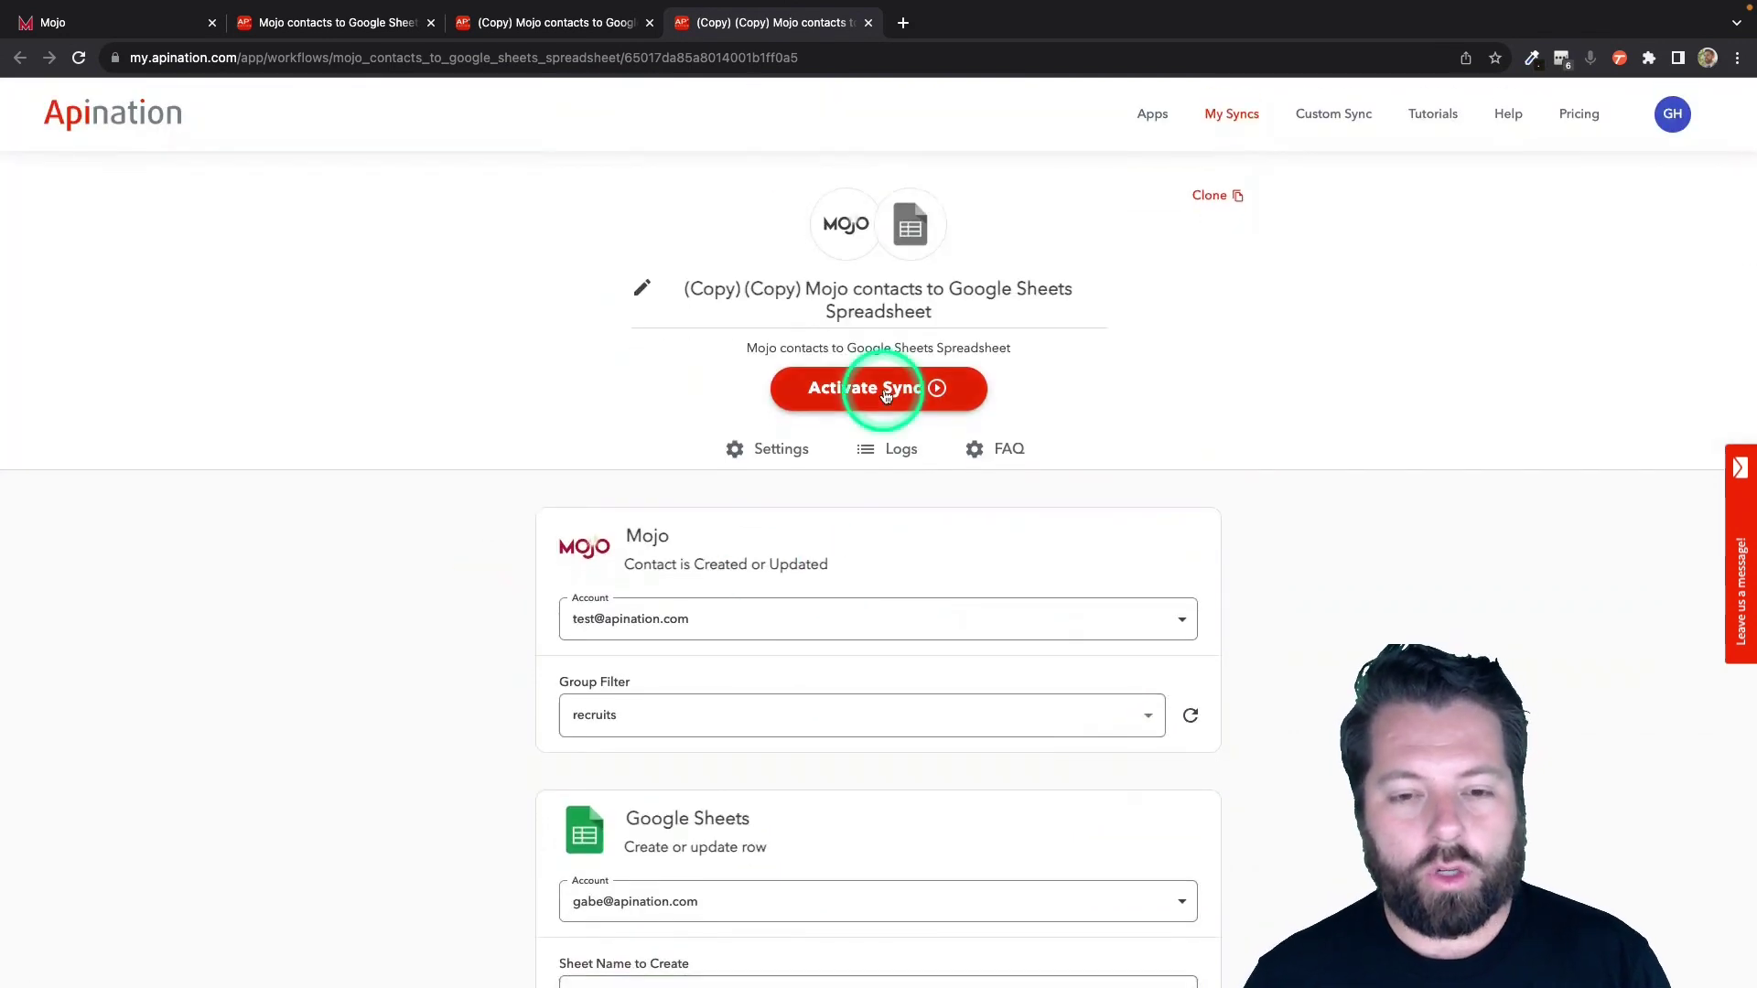
click(887, 391)
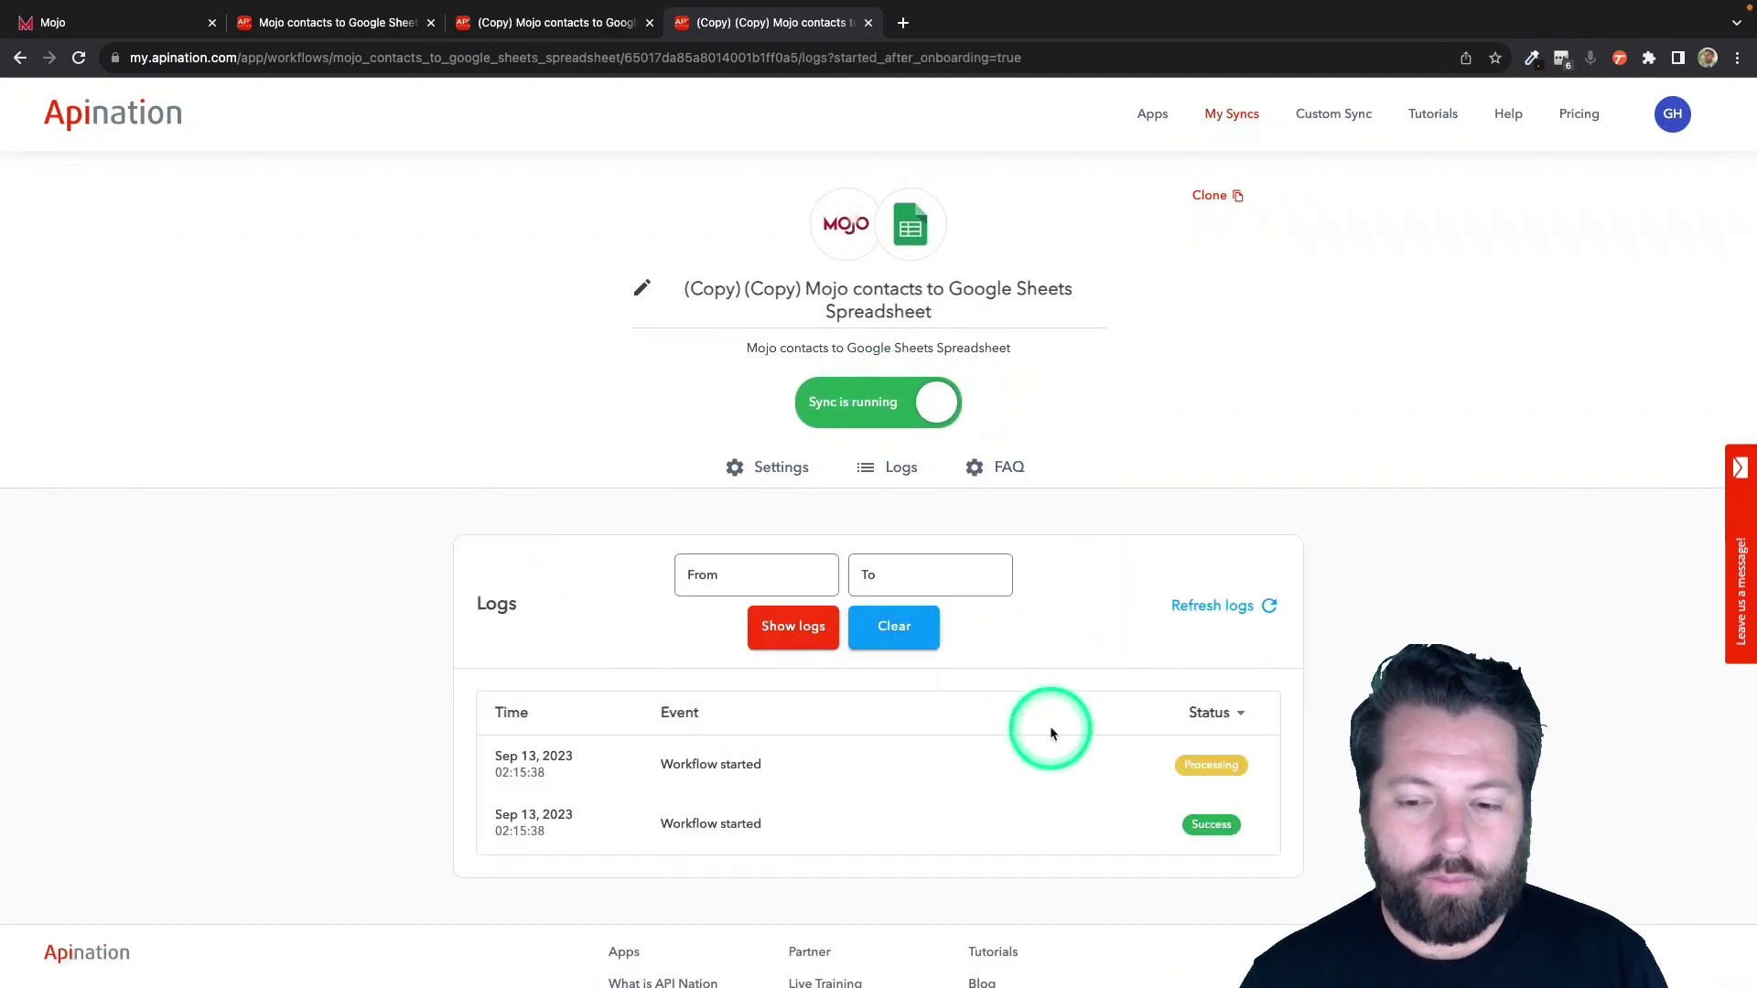
scroll(1049, 725, down, 1)
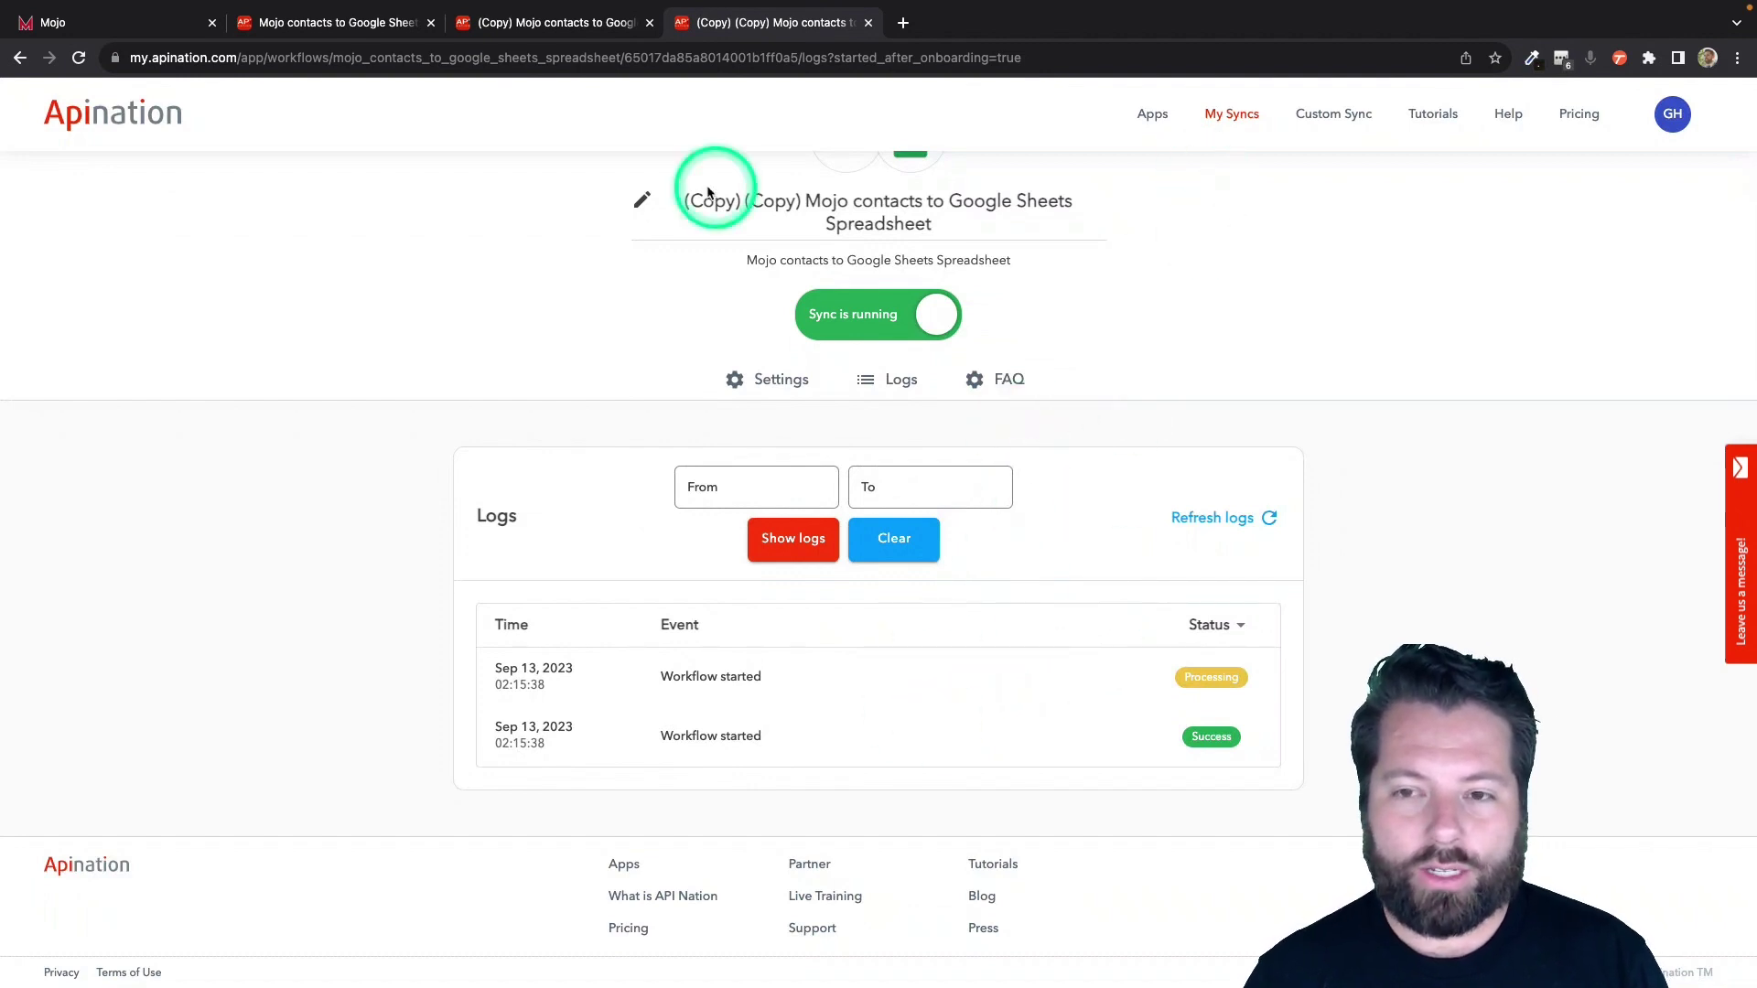
Retitle this sync Recruits in place of the (Copy) (Copy) prefix
click(642, 202)
drag(683, 202, 798, 202)
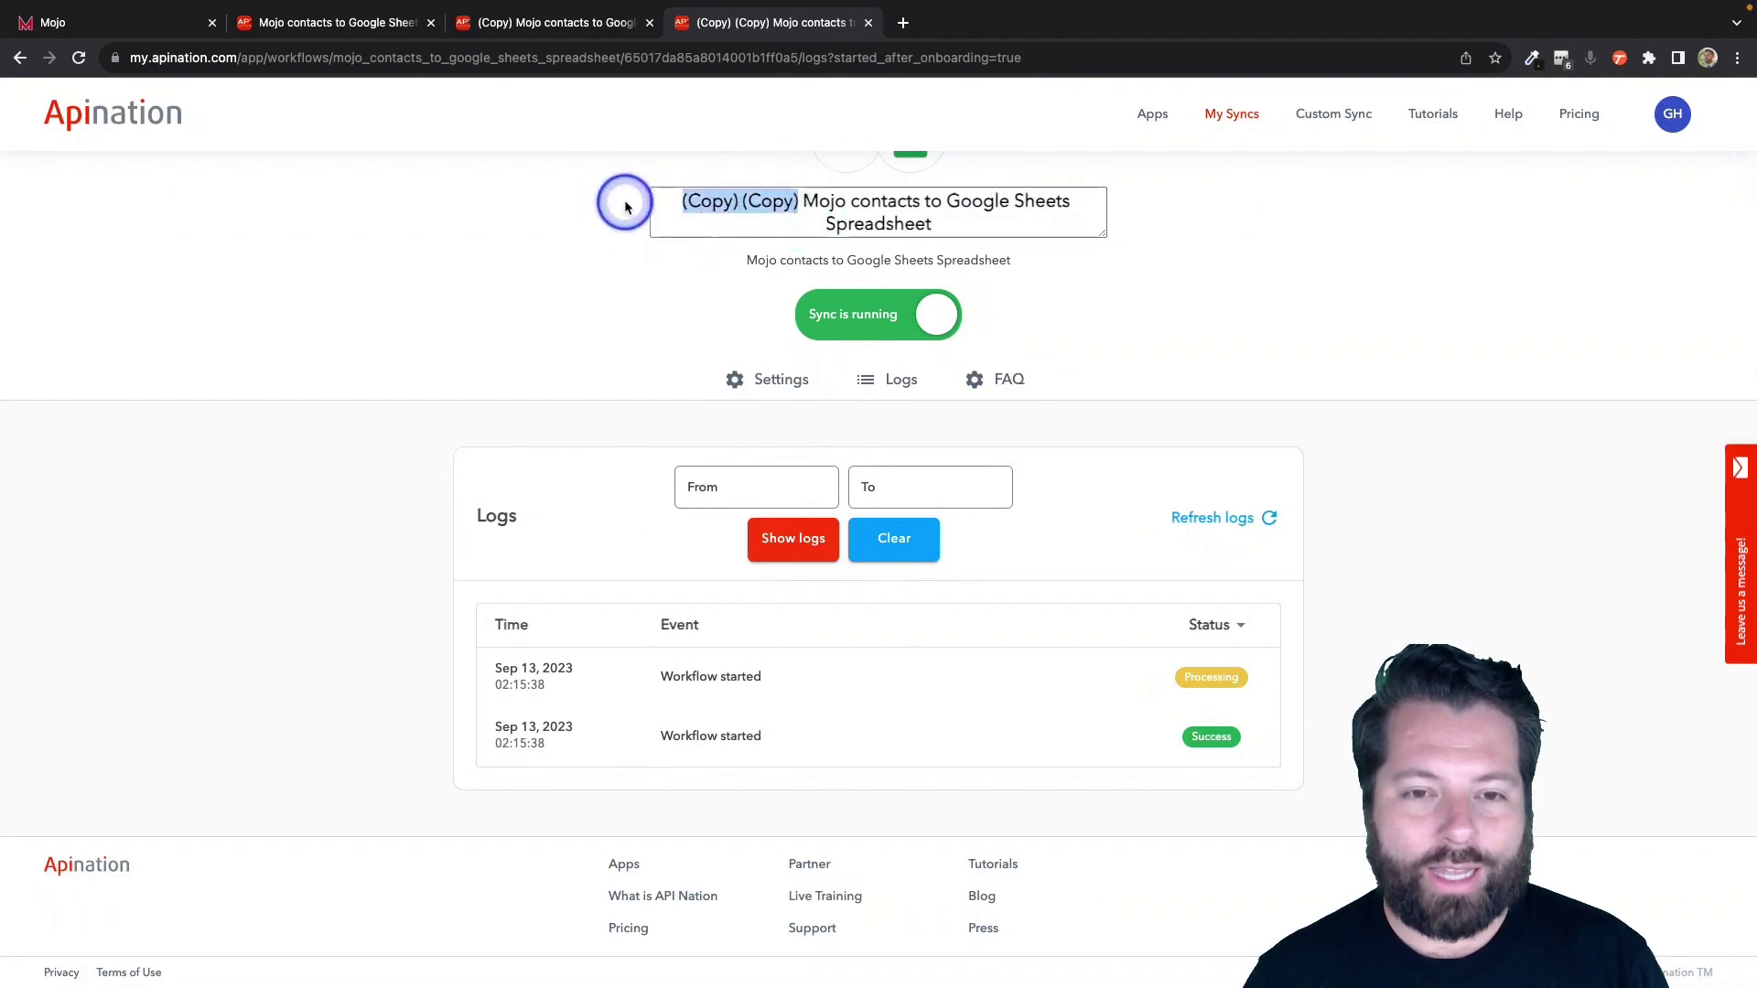
text(Recruit)
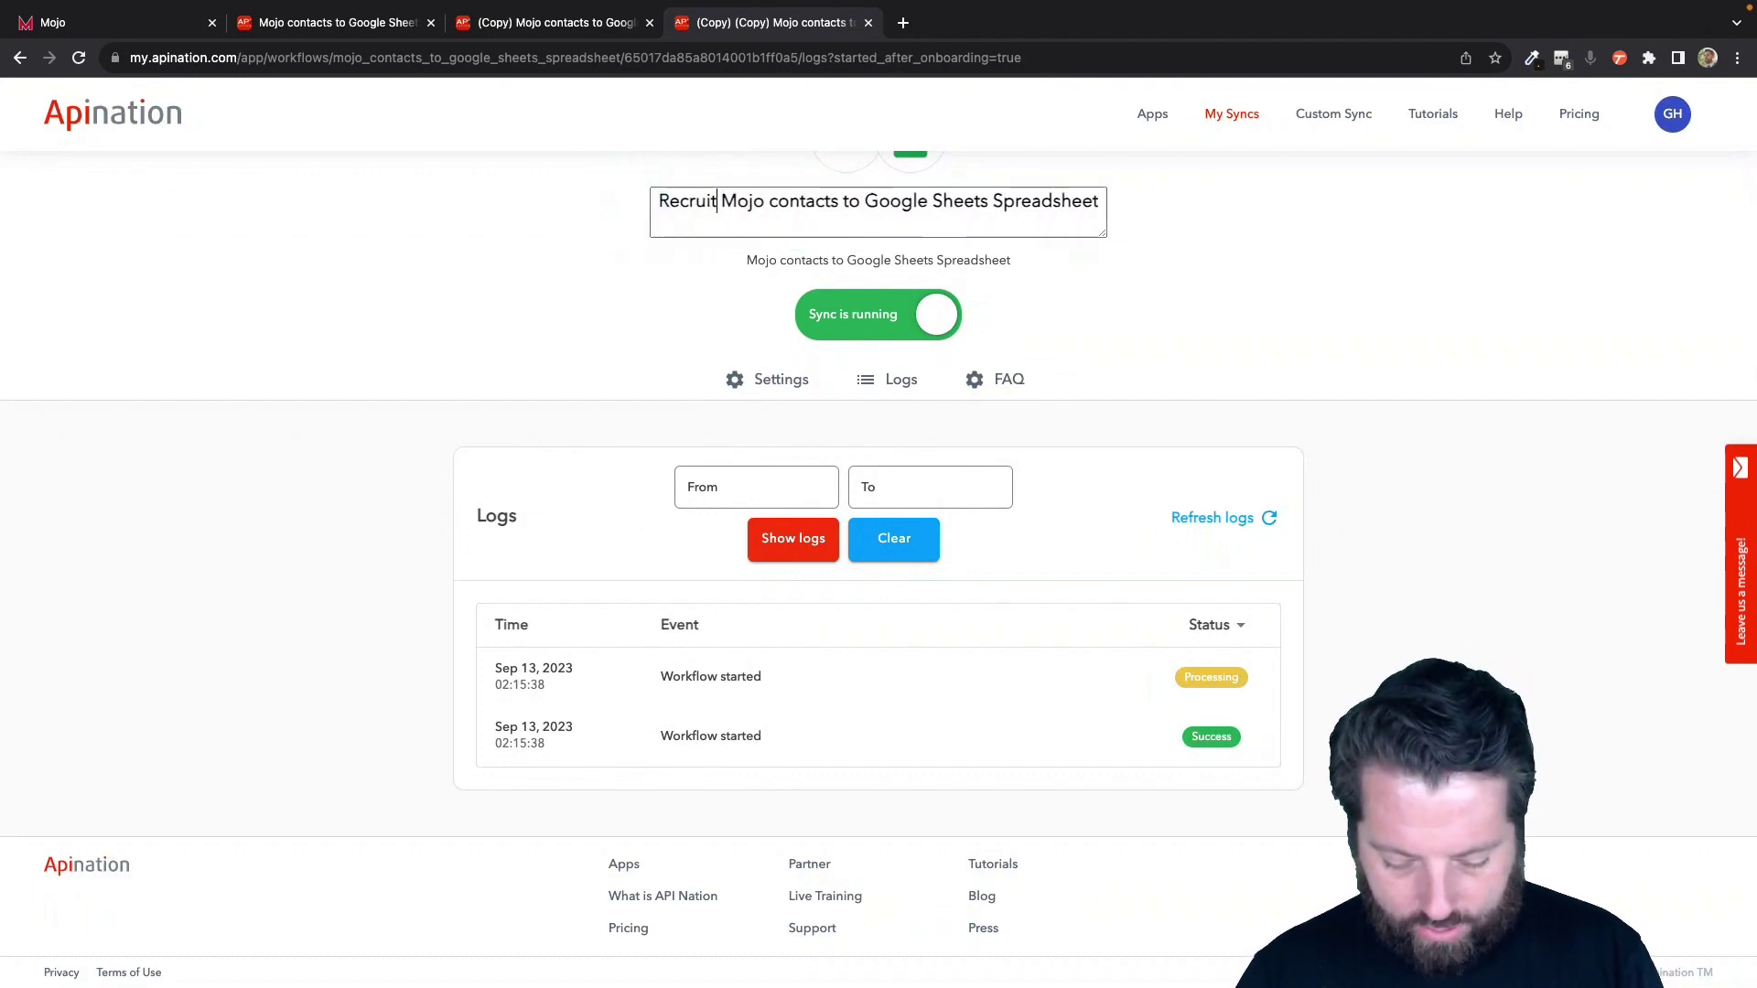
text(s)
click(586, 266)
Retitle the first copied sync All in place of the (Copy) prefix
click(597, 23)
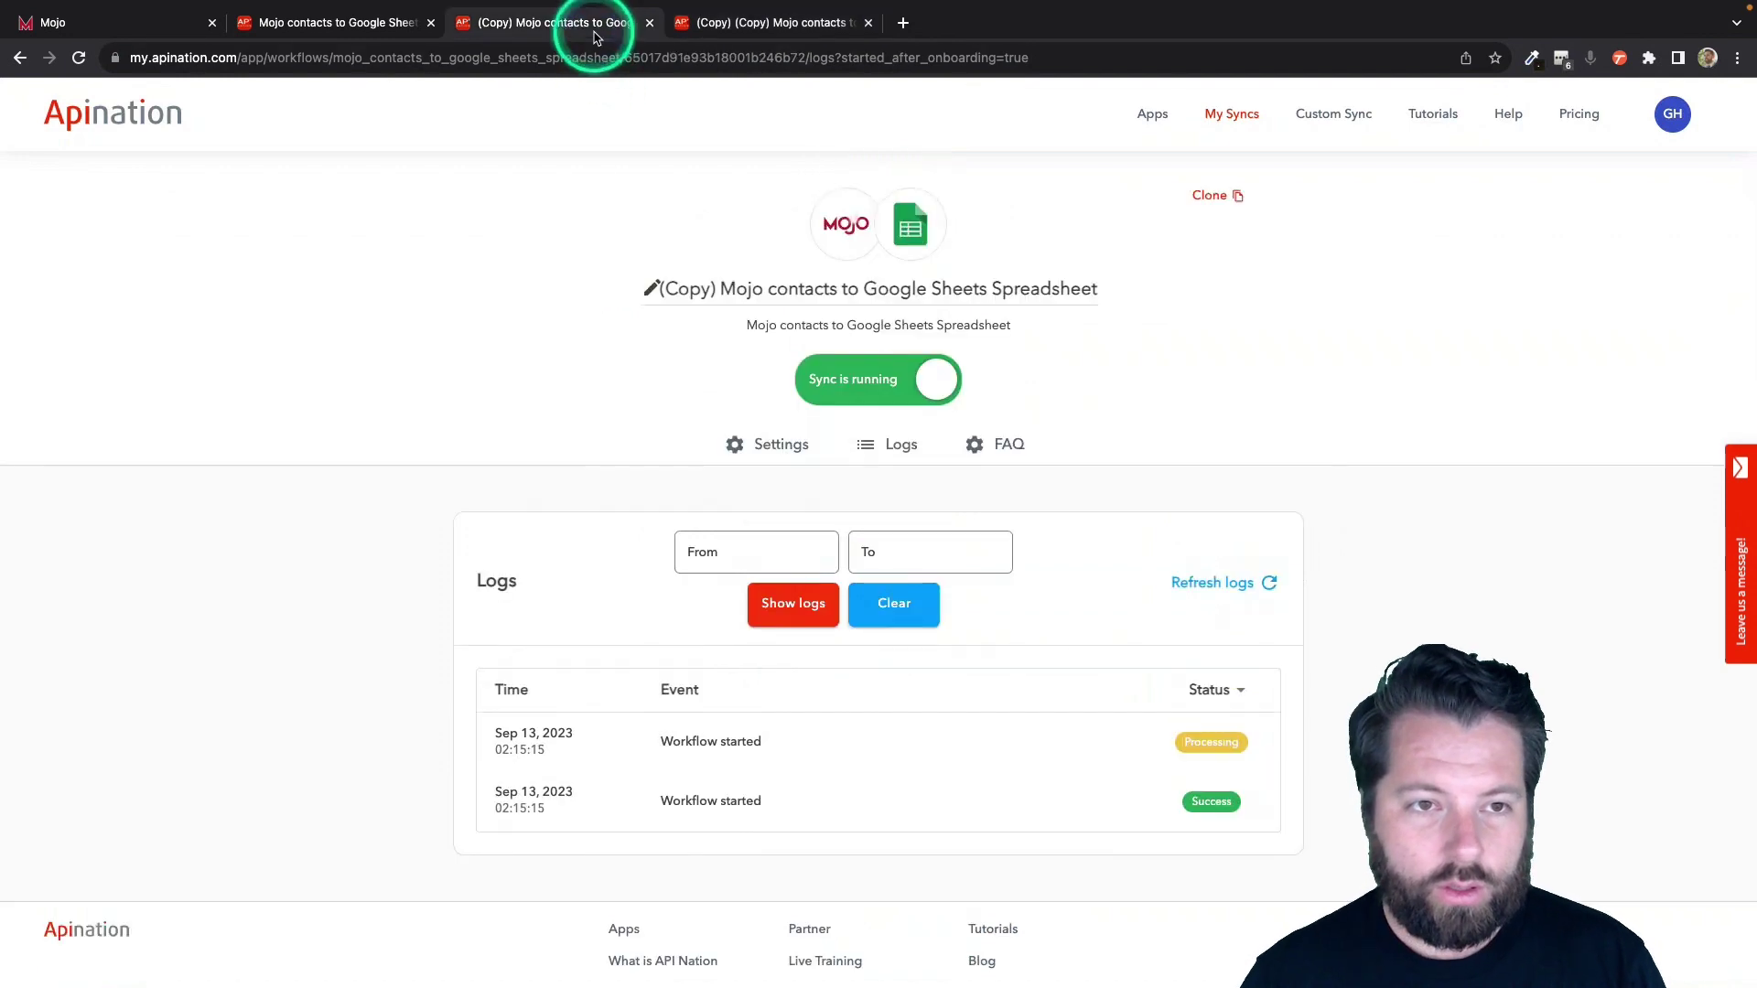
click(652, 291)
drag(657, 291, 714, 292)
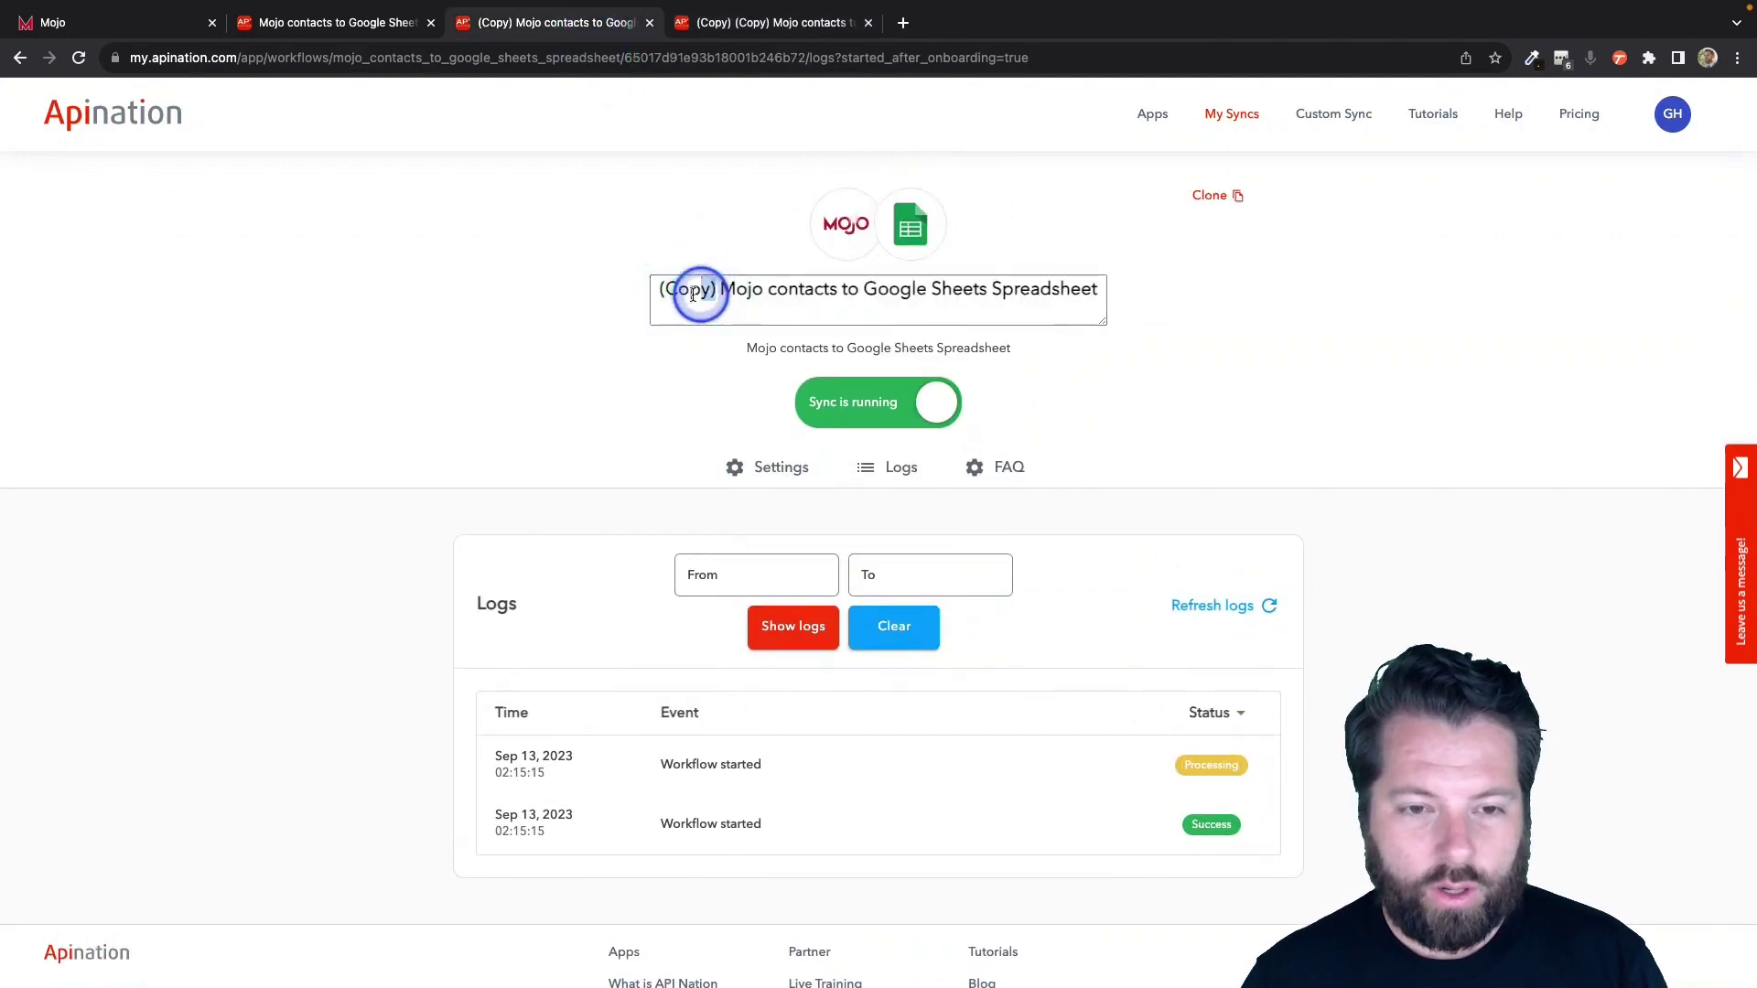
text(All)
click(590, 322)
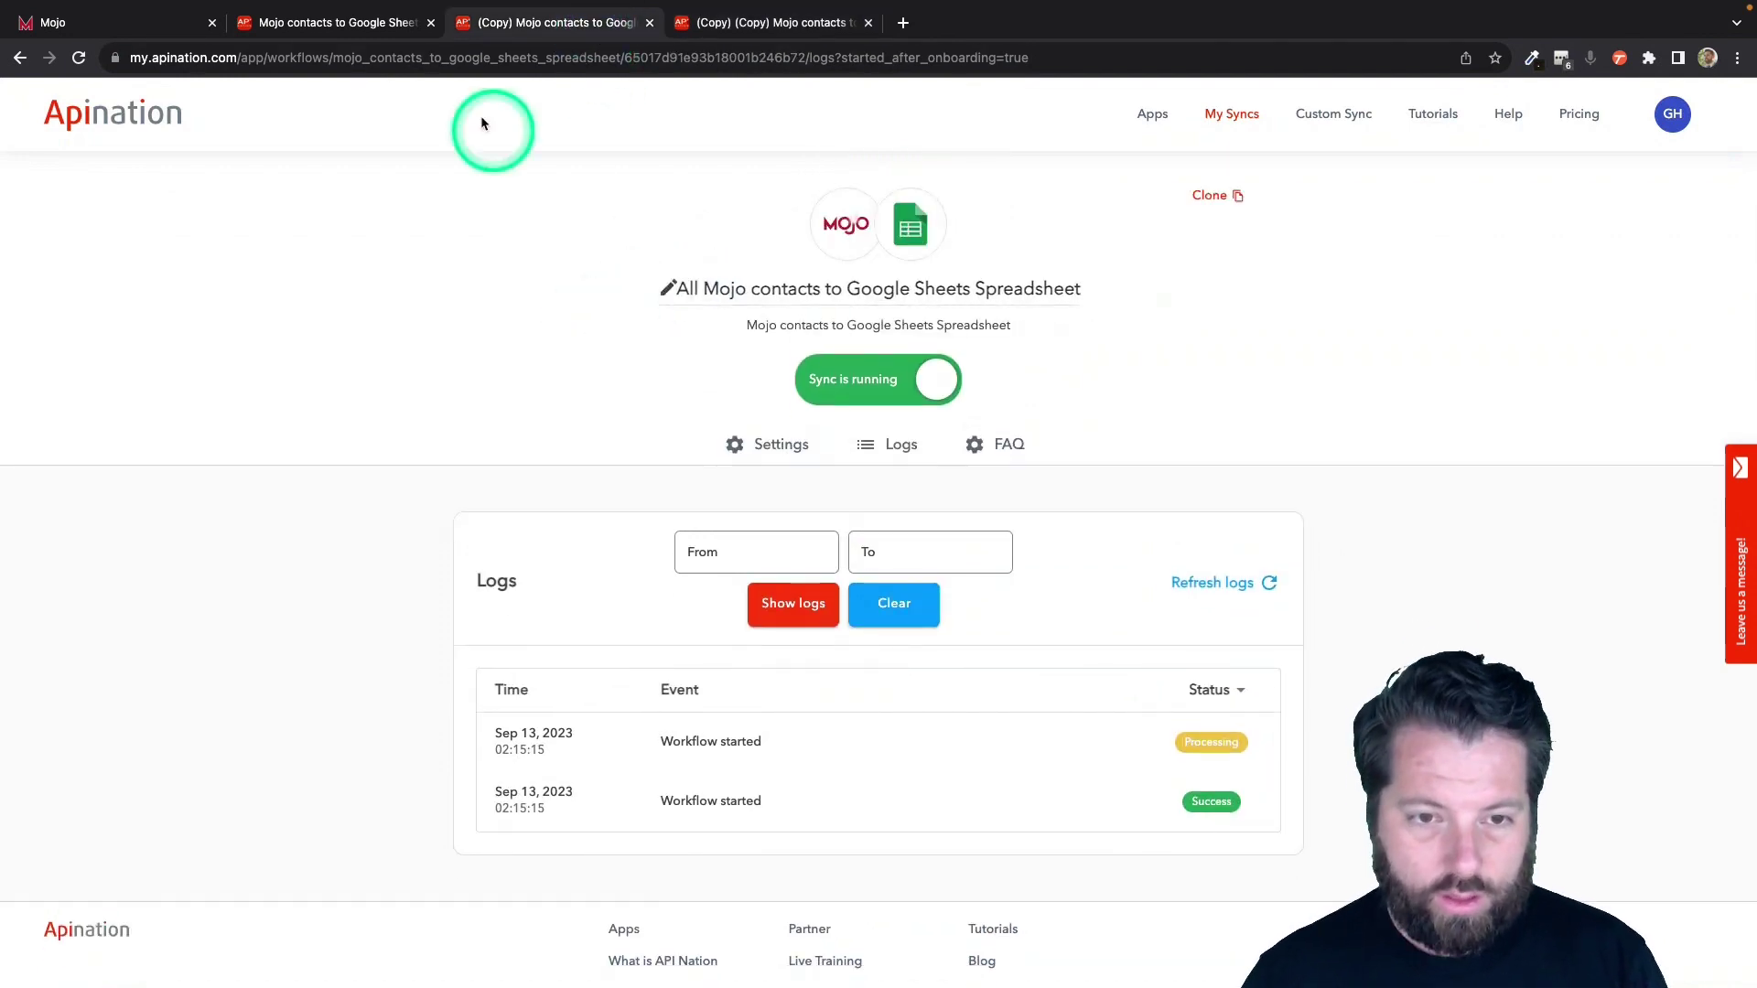
Retitle the original sync Hot Leads
click(374, 27)
click(690, 291)
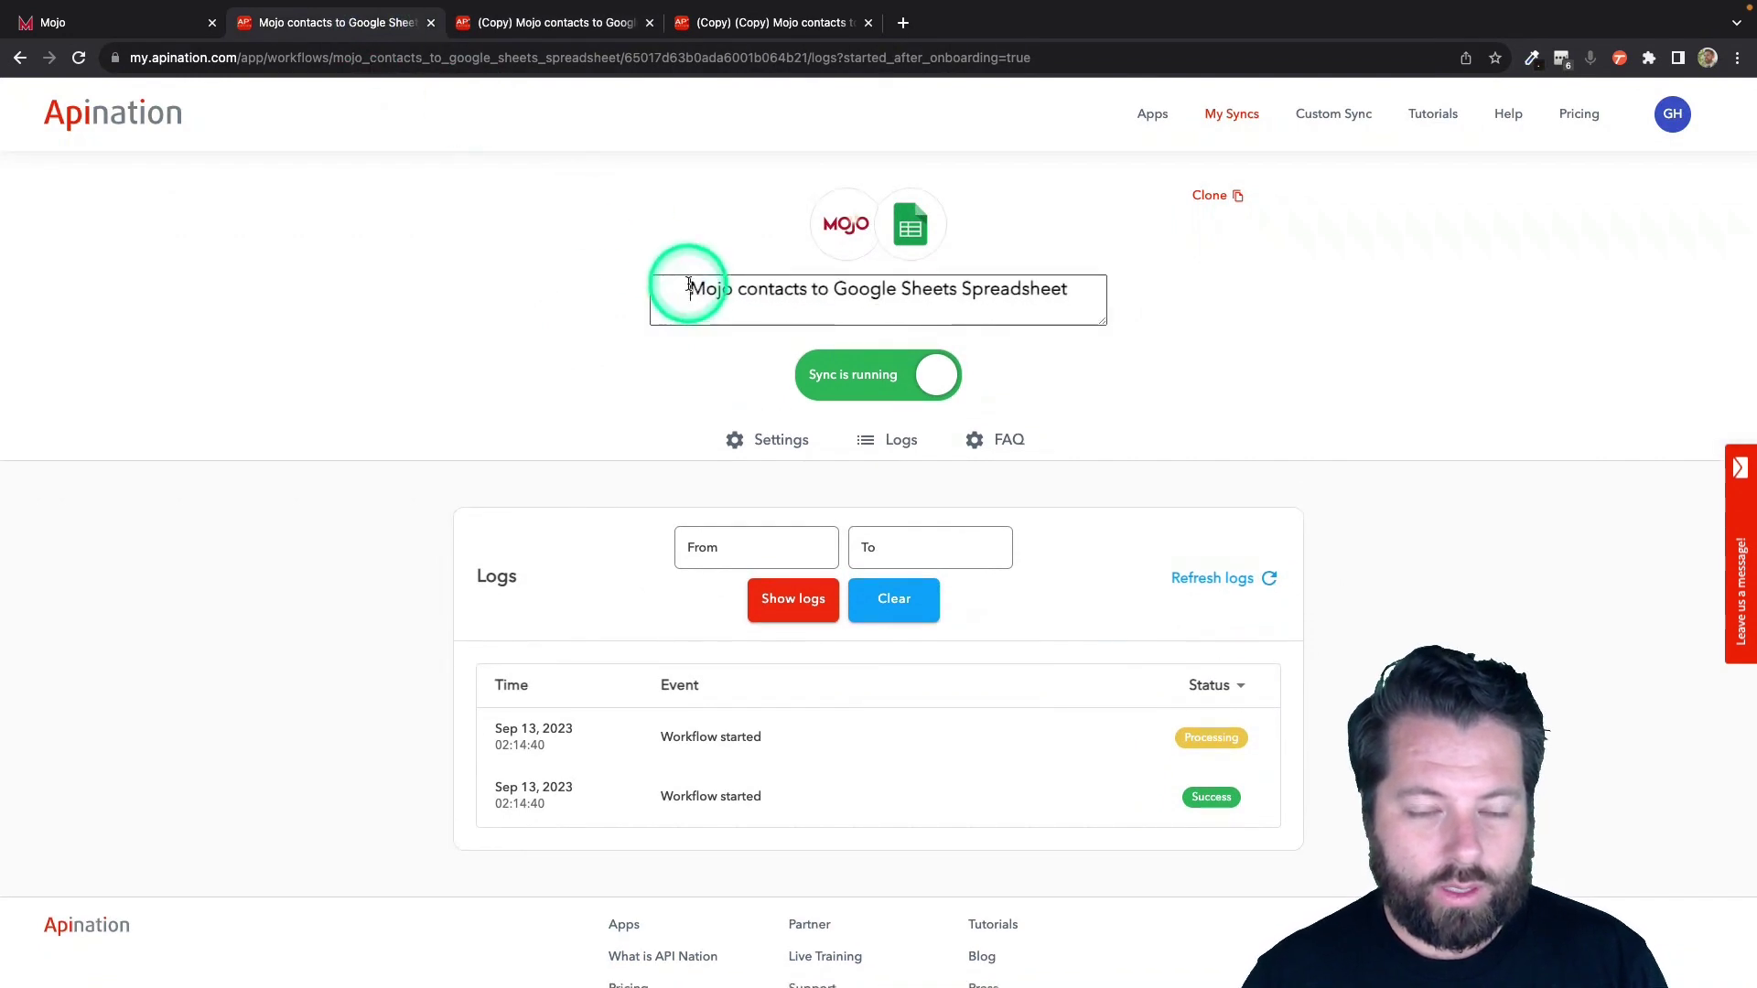
text(Hot Leads)
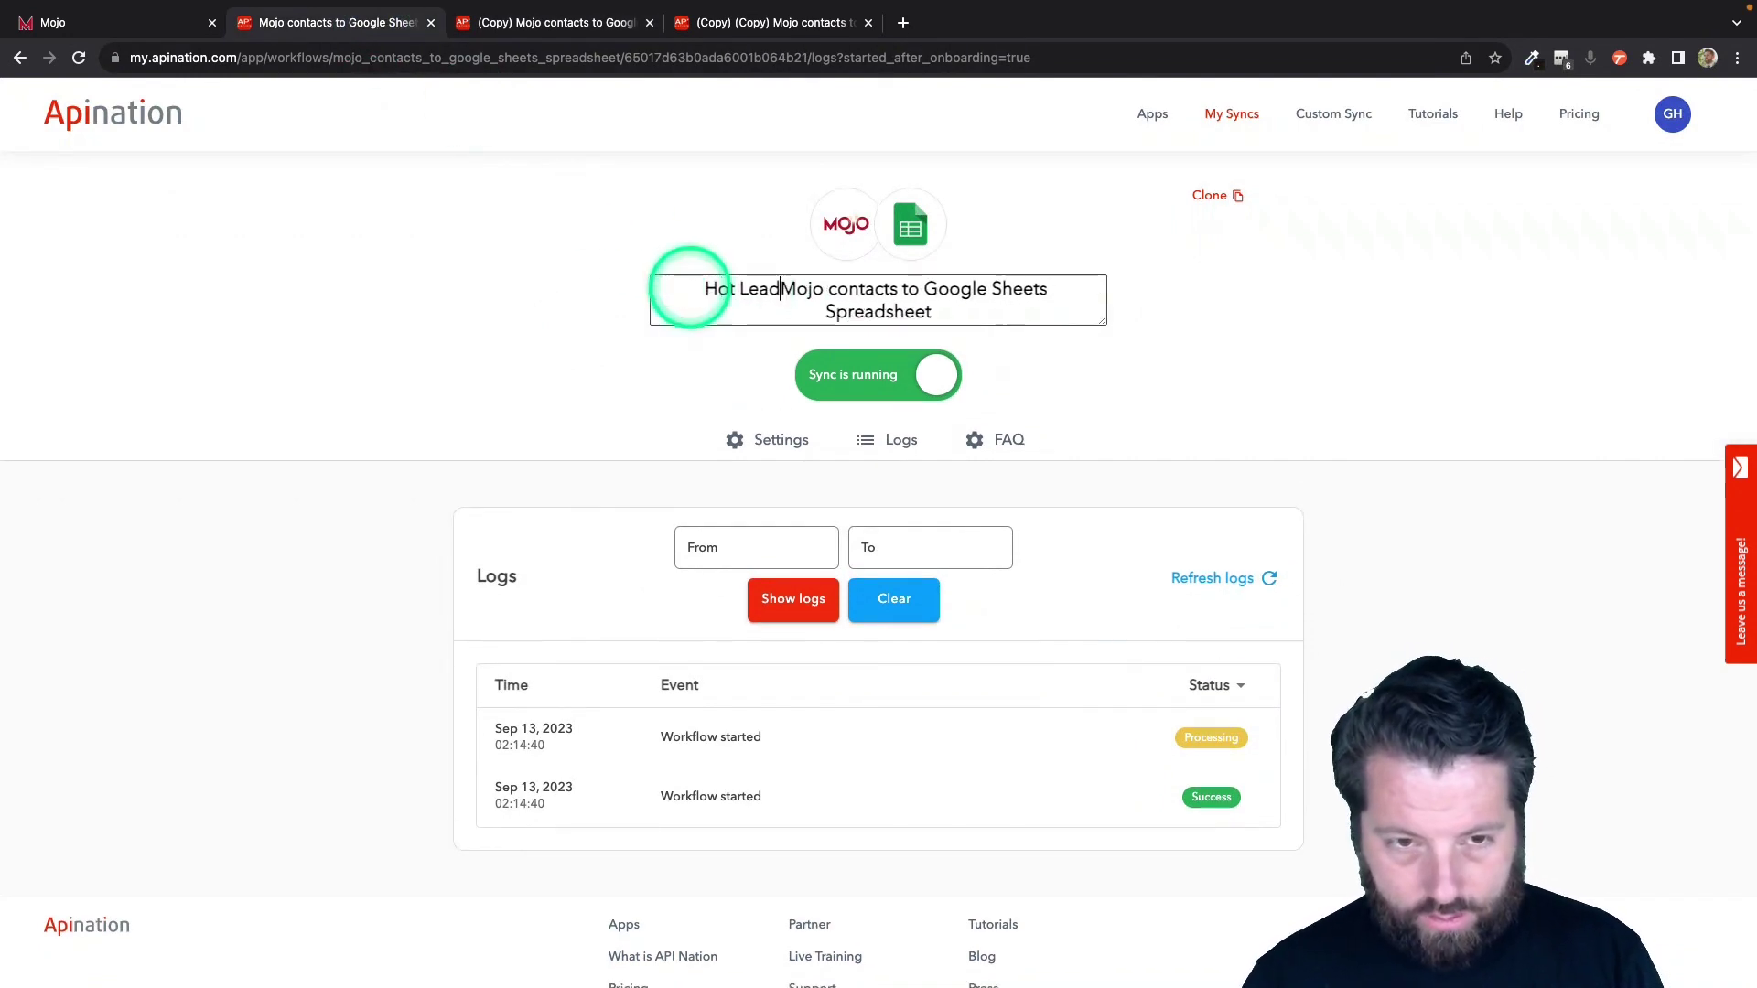
click(582, 327)
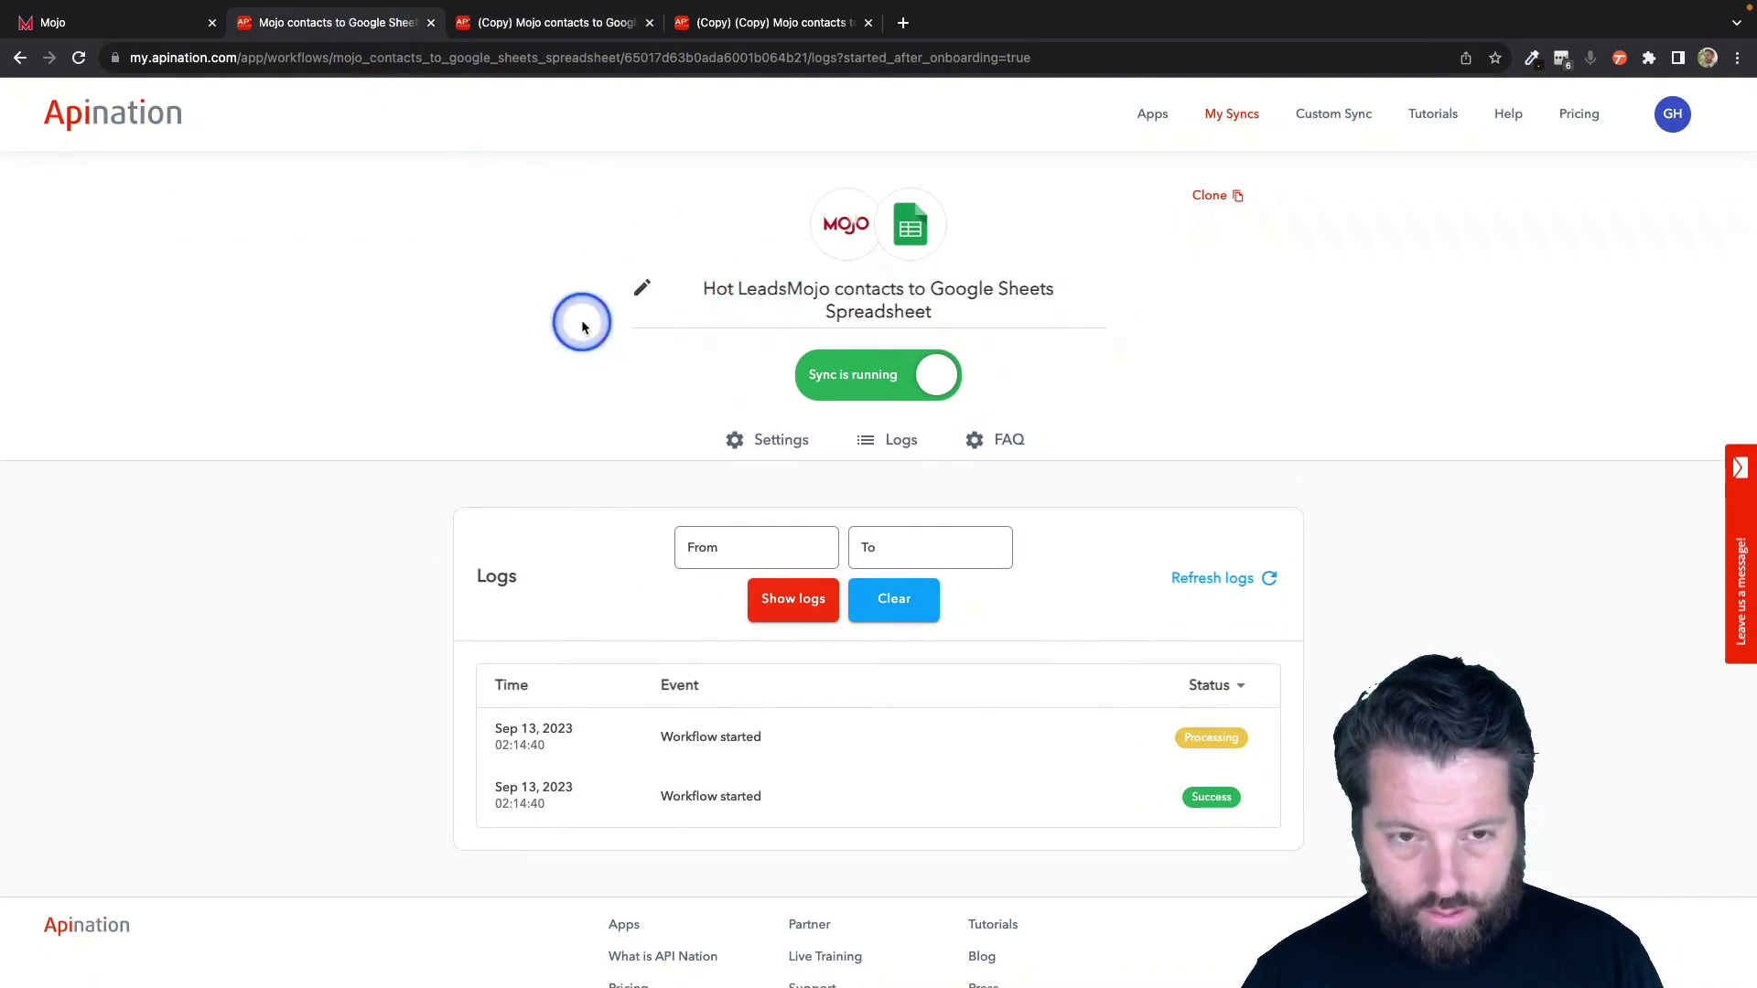
Show the My Syncs list with the All, Hot Leads and Recruits syncs all active
click(1248, 125)
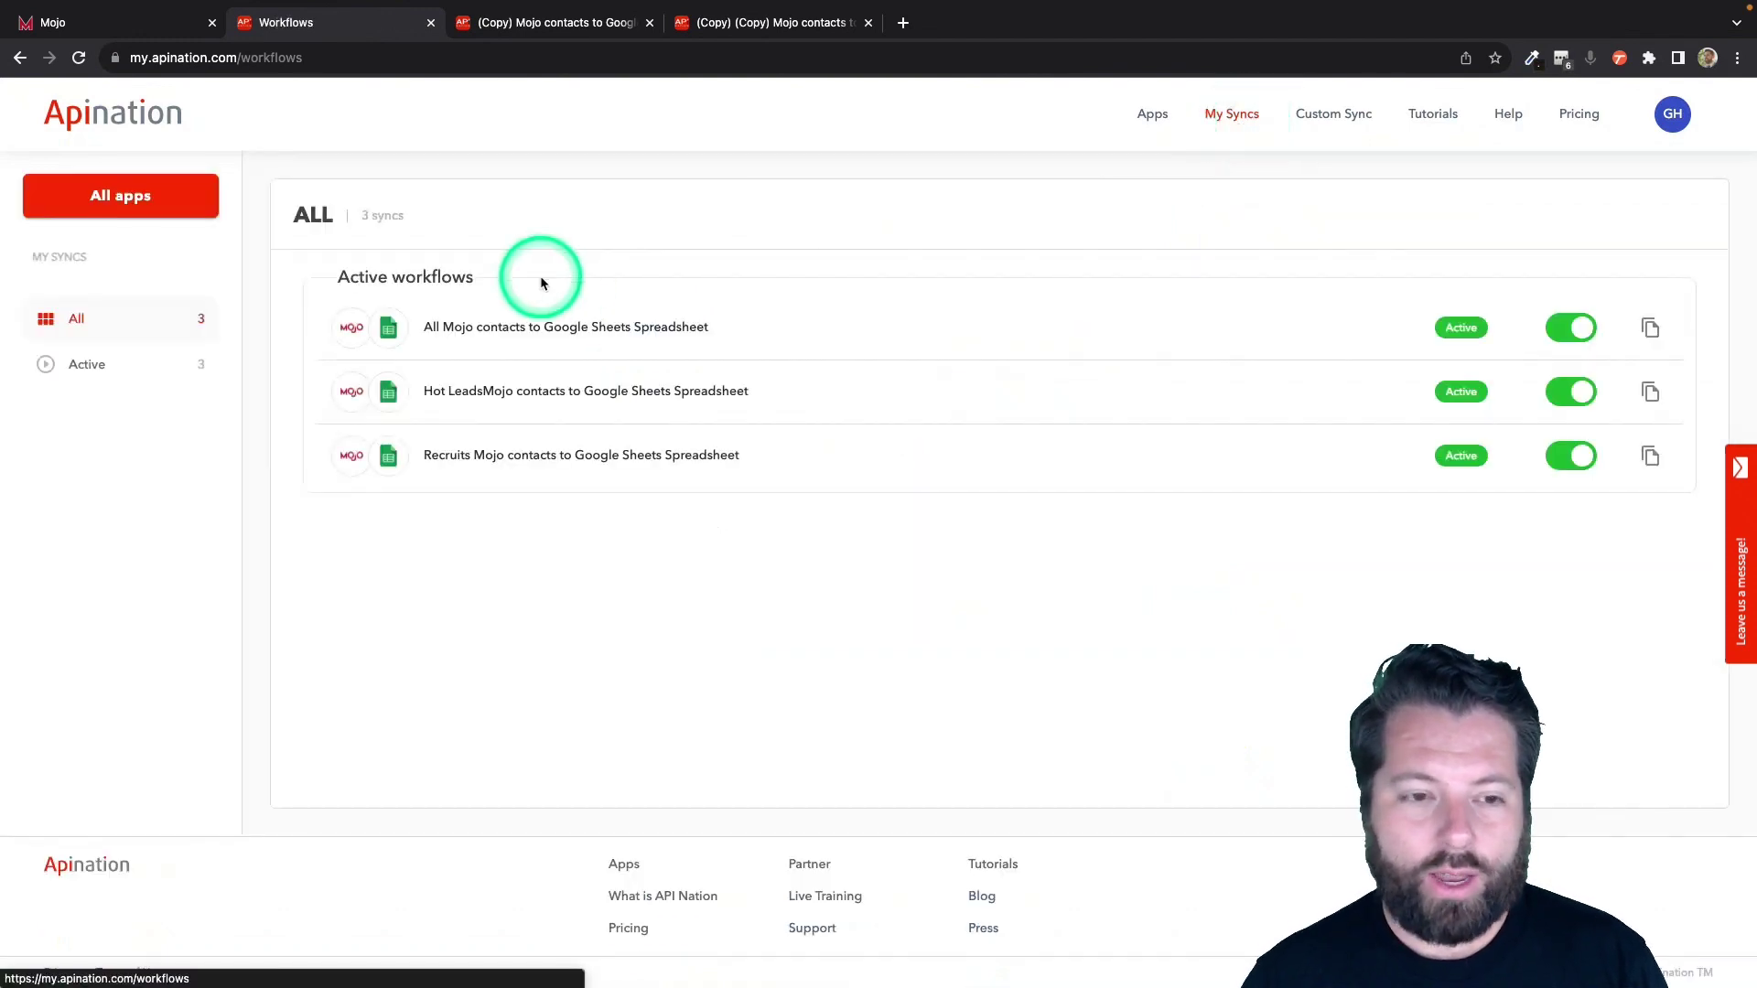